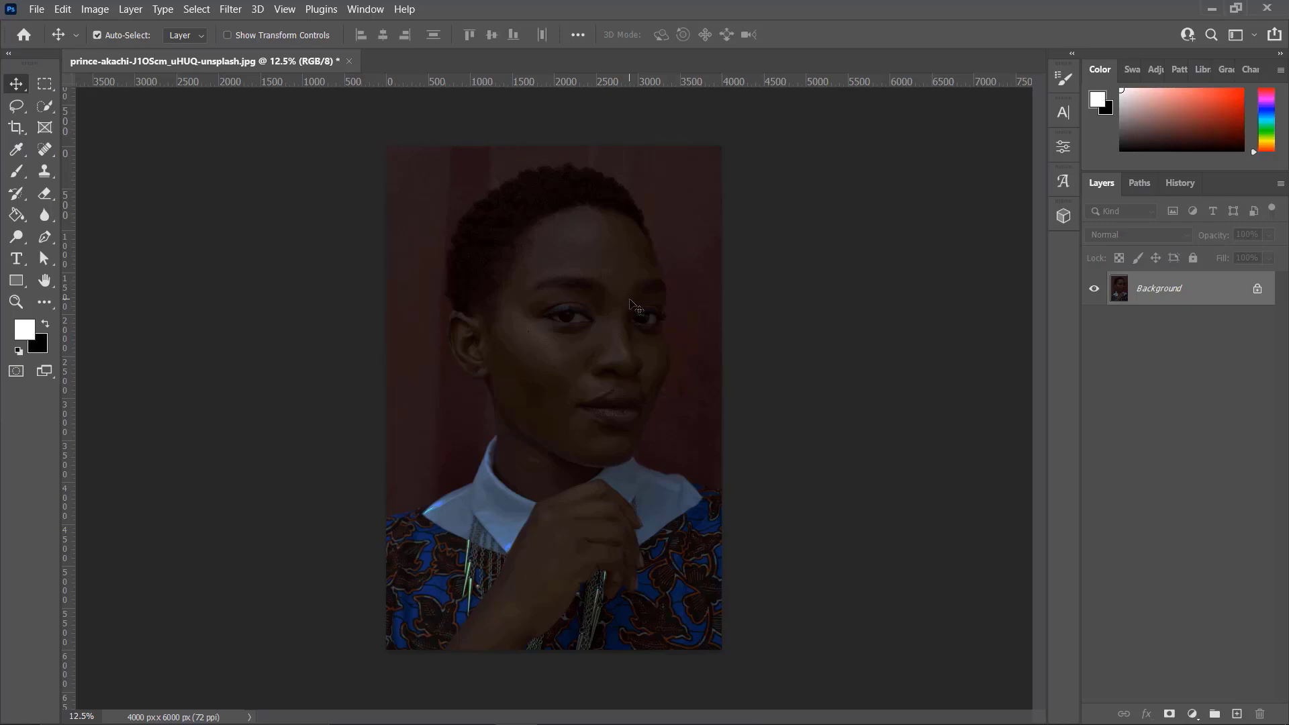
Brighten the dark portrait by applying a Brightness/Contrast adjustment with Brightness set to 99.
key(ctrl+plus)
key(ctrl+plus)
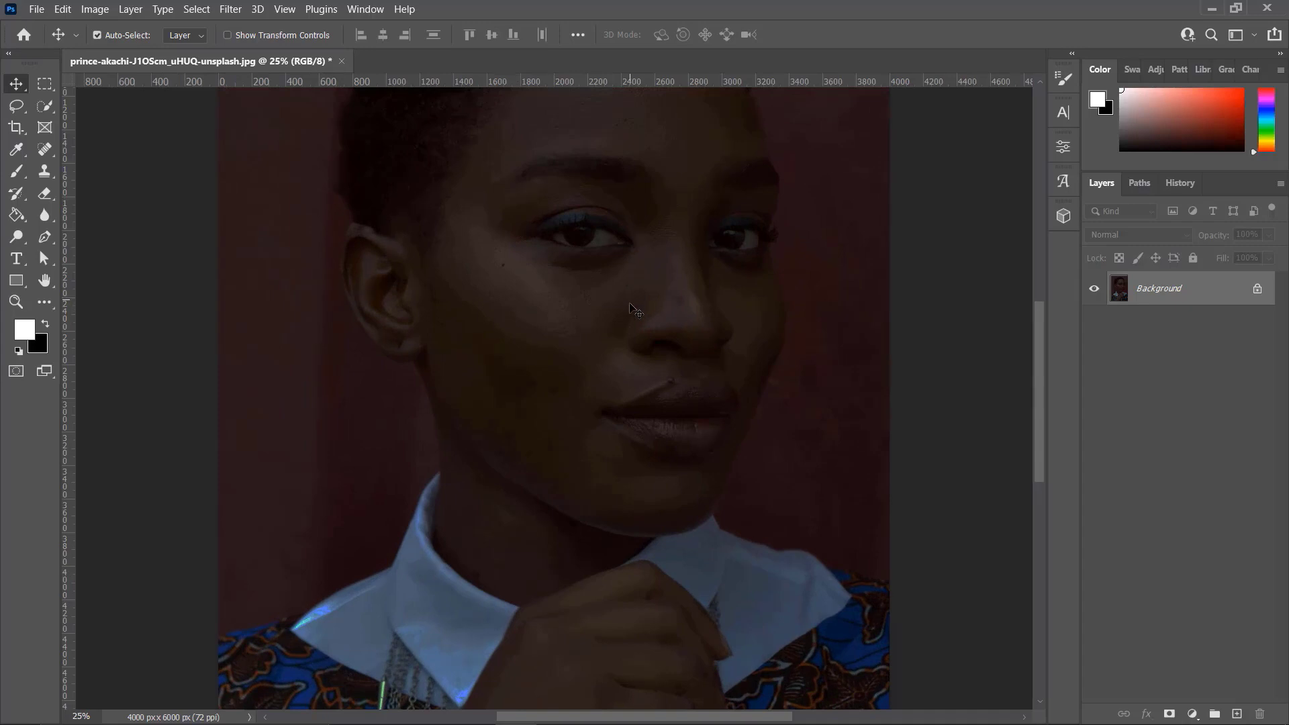
drag(627, 316, 614, 478)
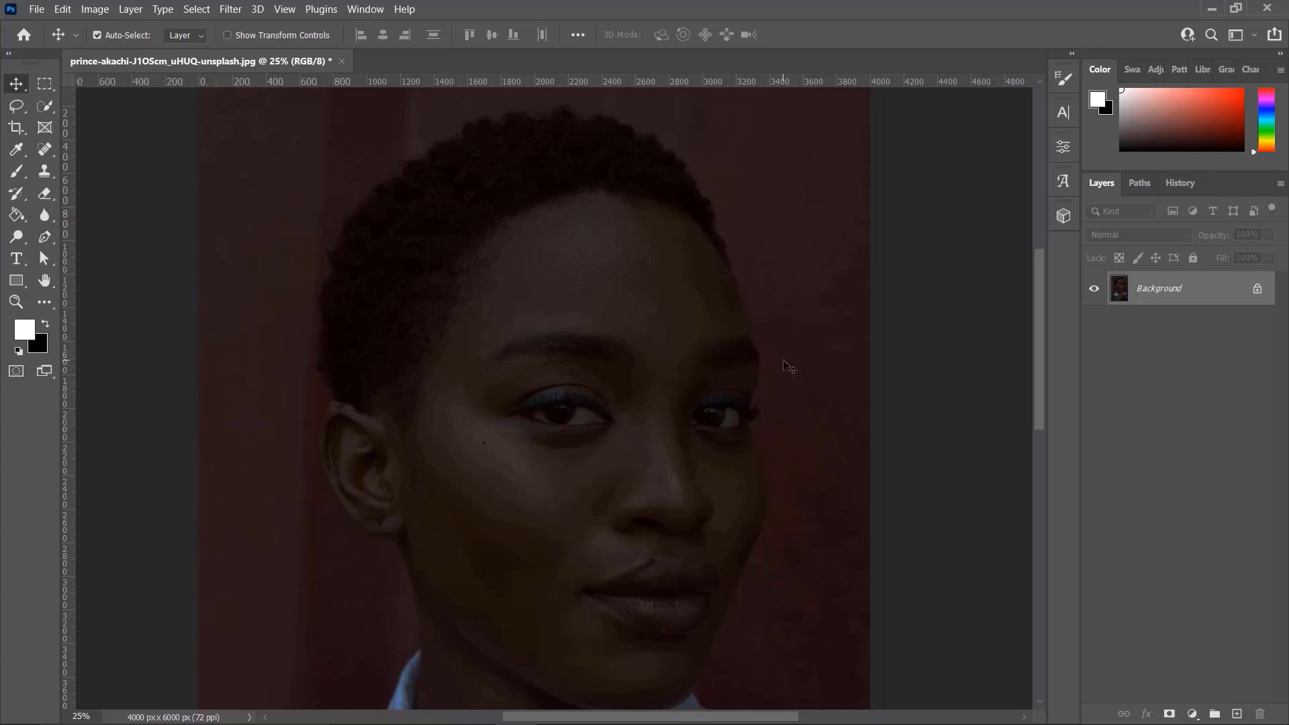
key(ctrl+z)
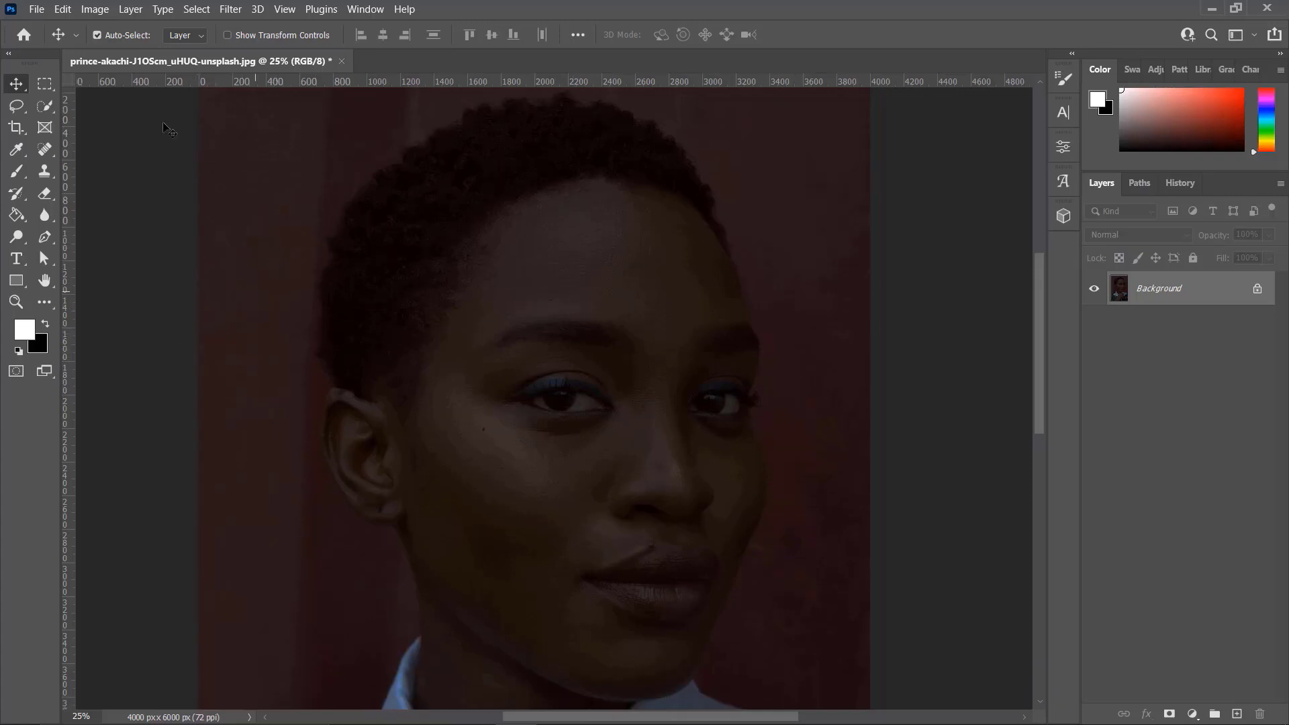
click(87, 9)
mouse_move(154, 49)
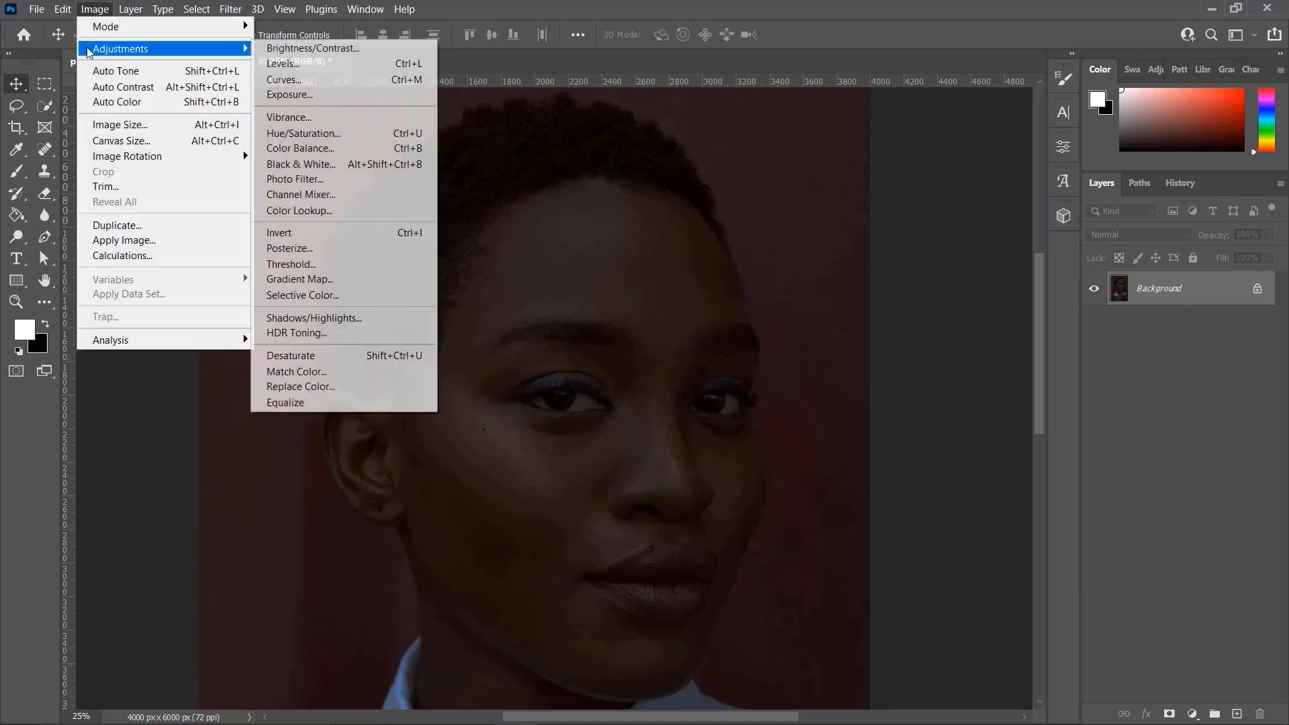
click(295, 49)
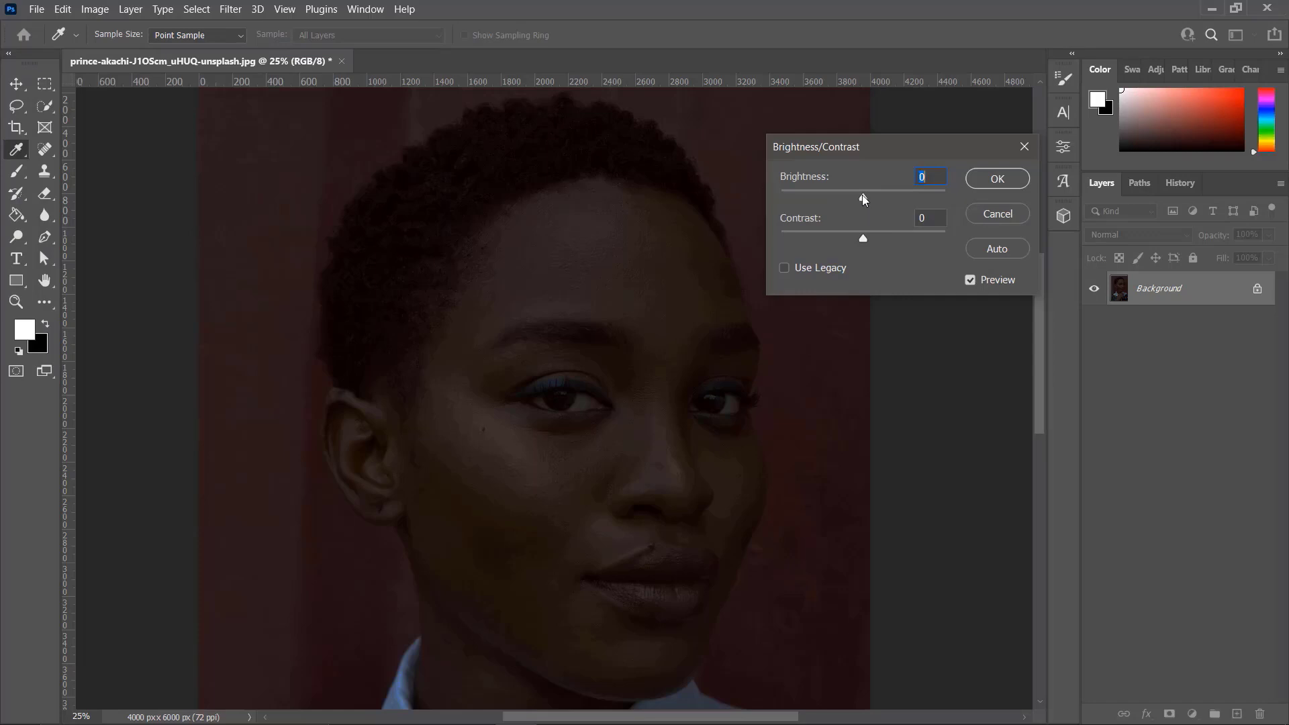
drag(863, 194, 913, 194)
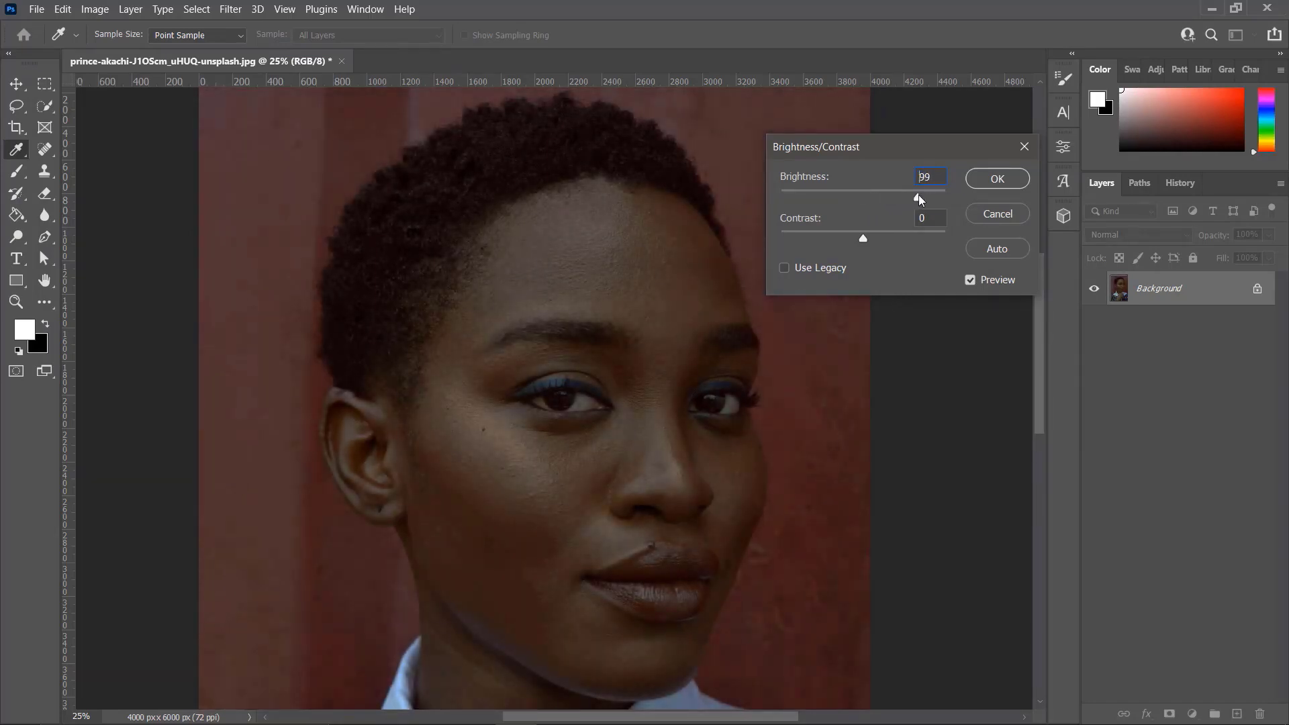
click(987, 180)
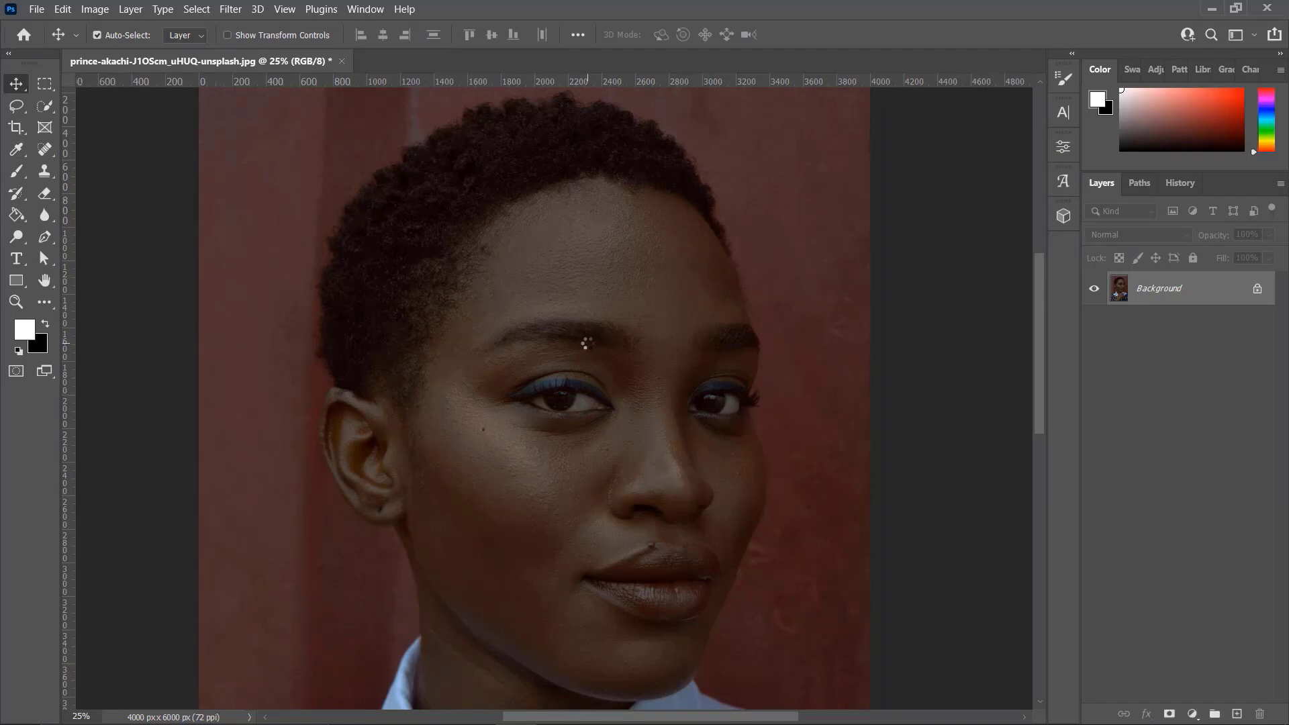
Apply another Brightness/Contrast adjustment to the portrait with Brightness set to 106.
click(95, 8)
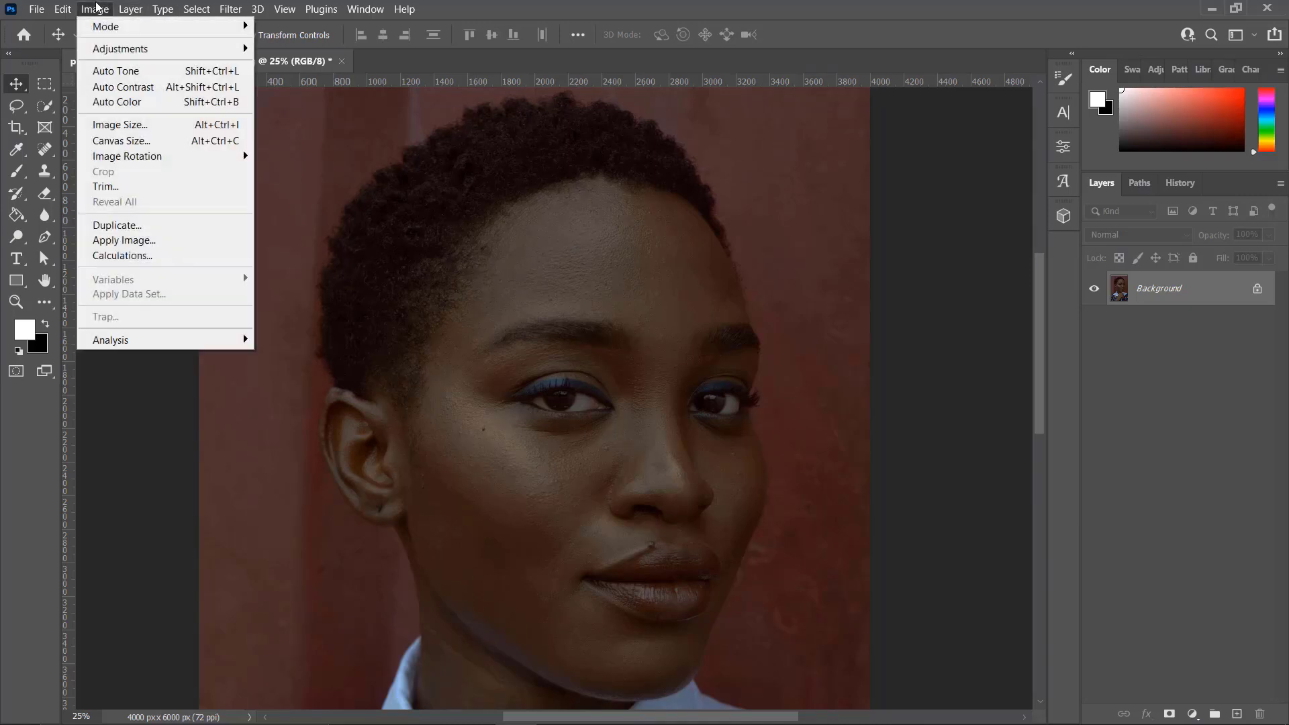
mouse_move(104, 61)
click(271, 48)
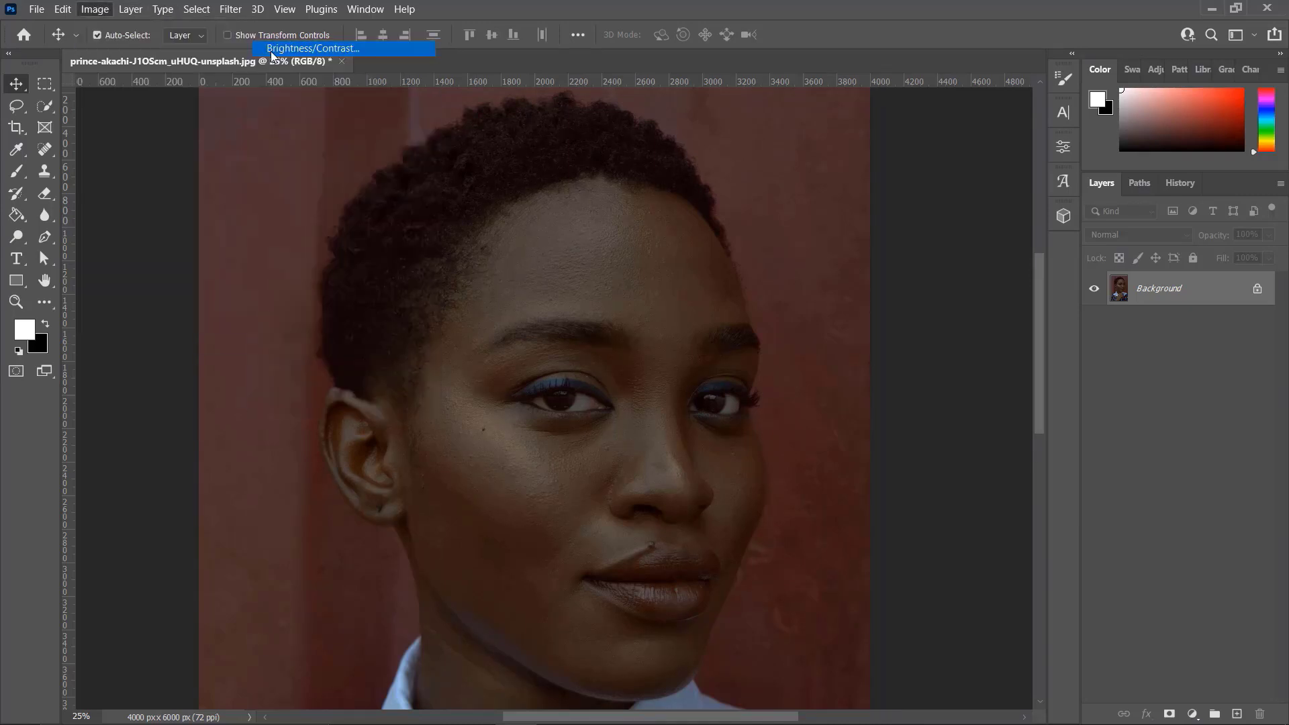
drag(864, 197, 923, 196)
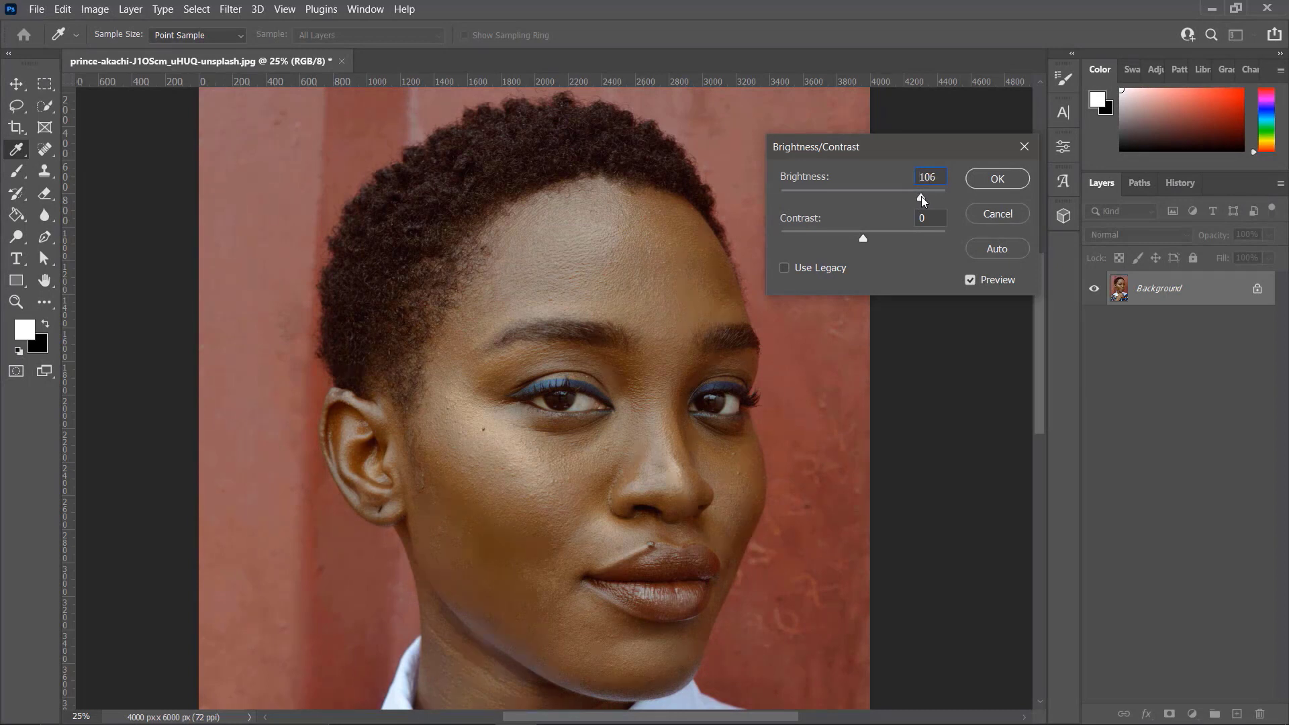
click(985, 179)
key(v)
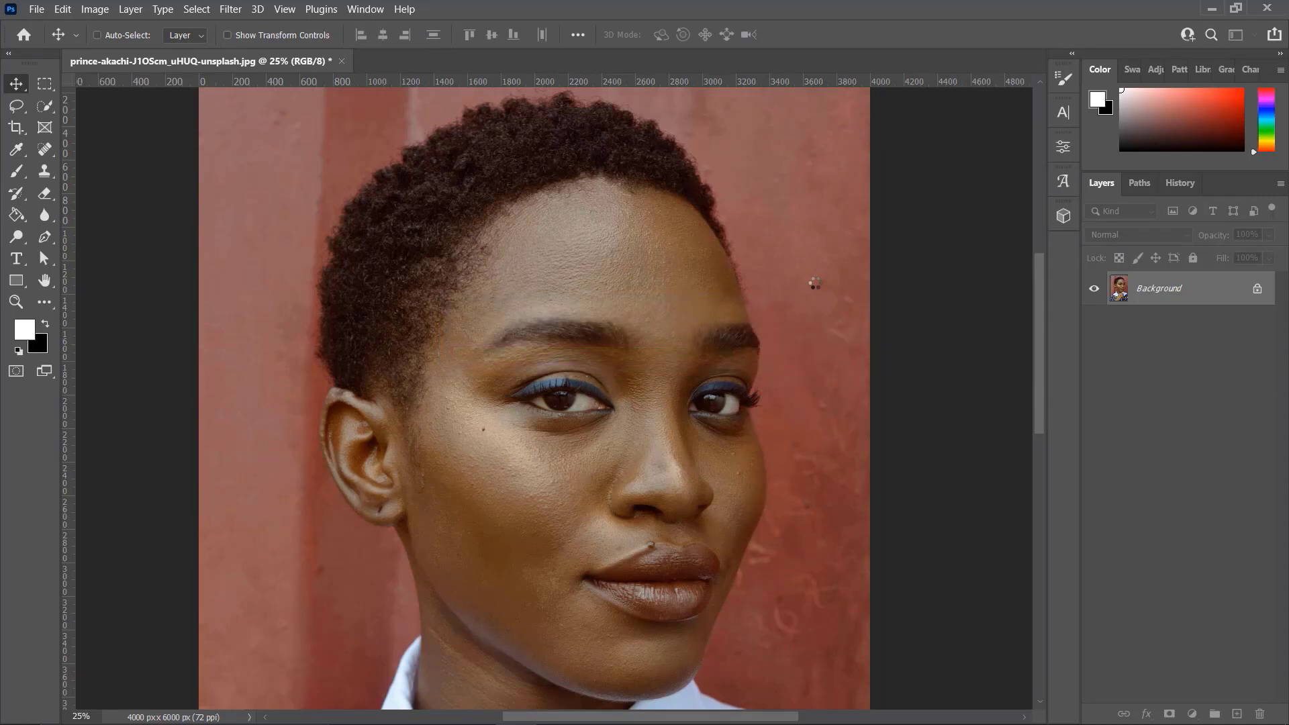
Compare the portrait at the first and the latest Brightness/Contrast history states, ending on the latest one.
key(ctrl+minus)
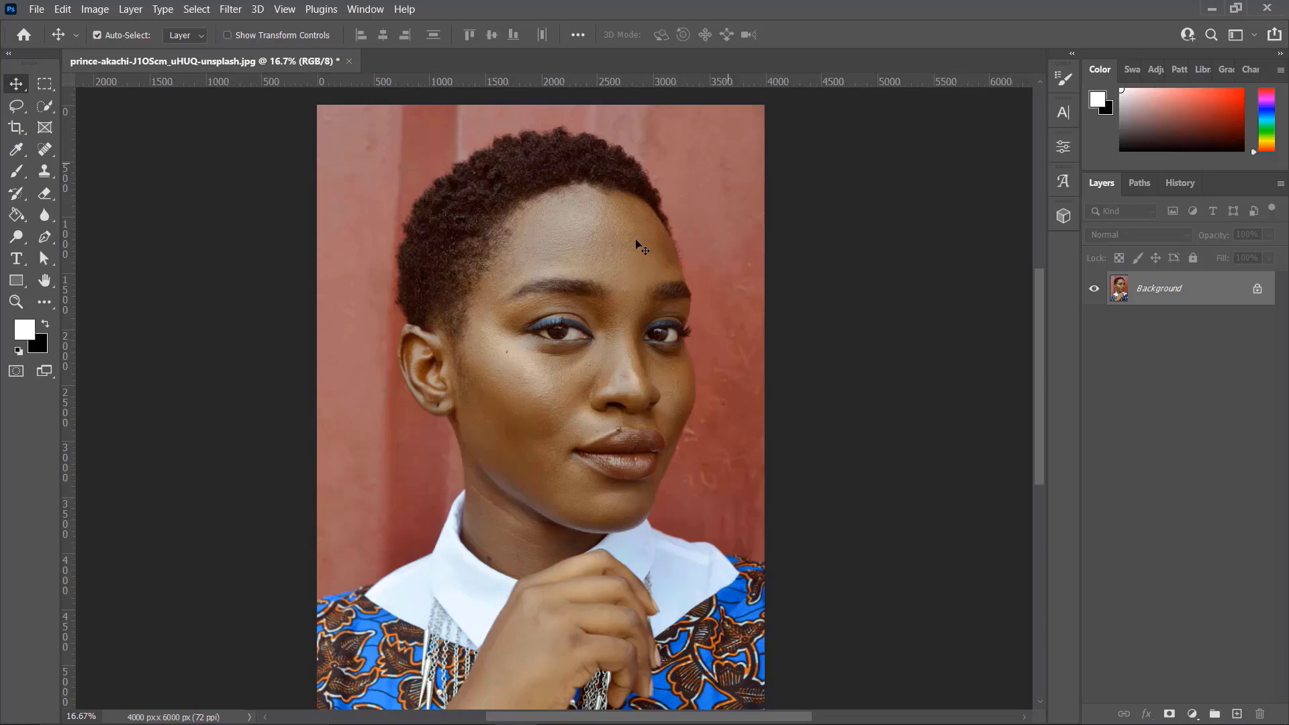
click(1180, 183)
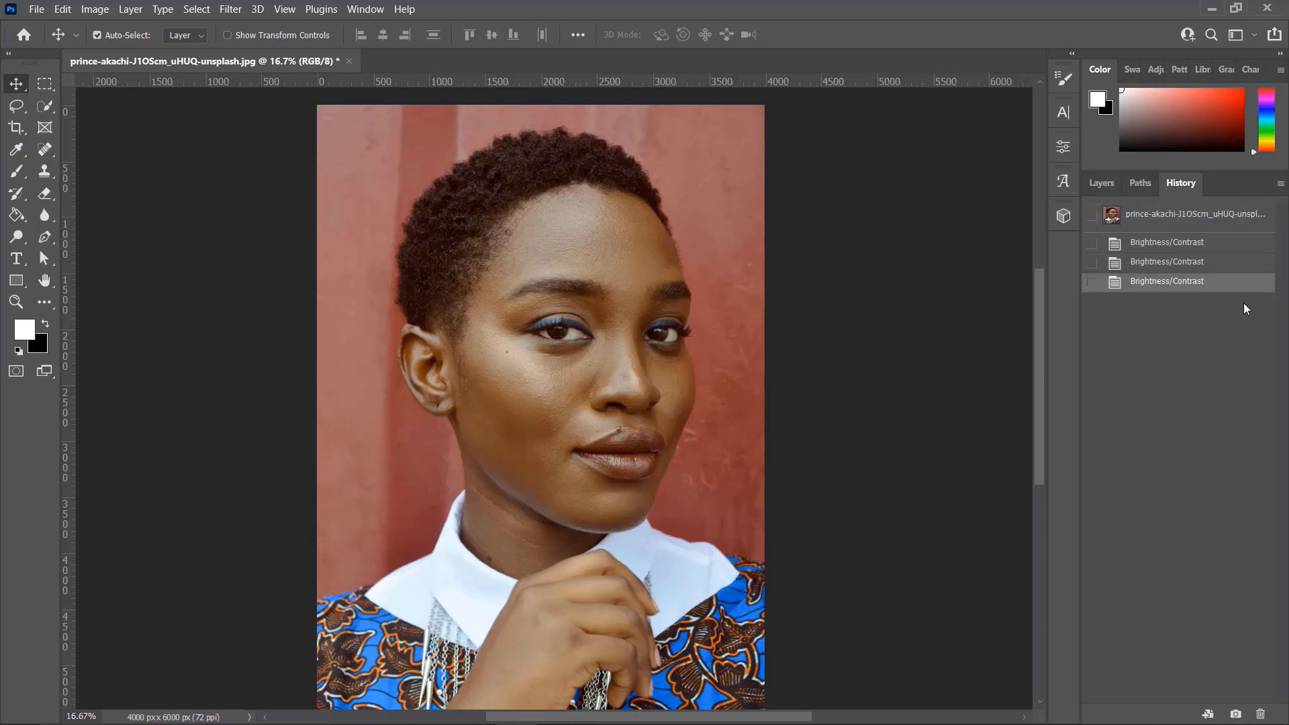
click(1161, 248)
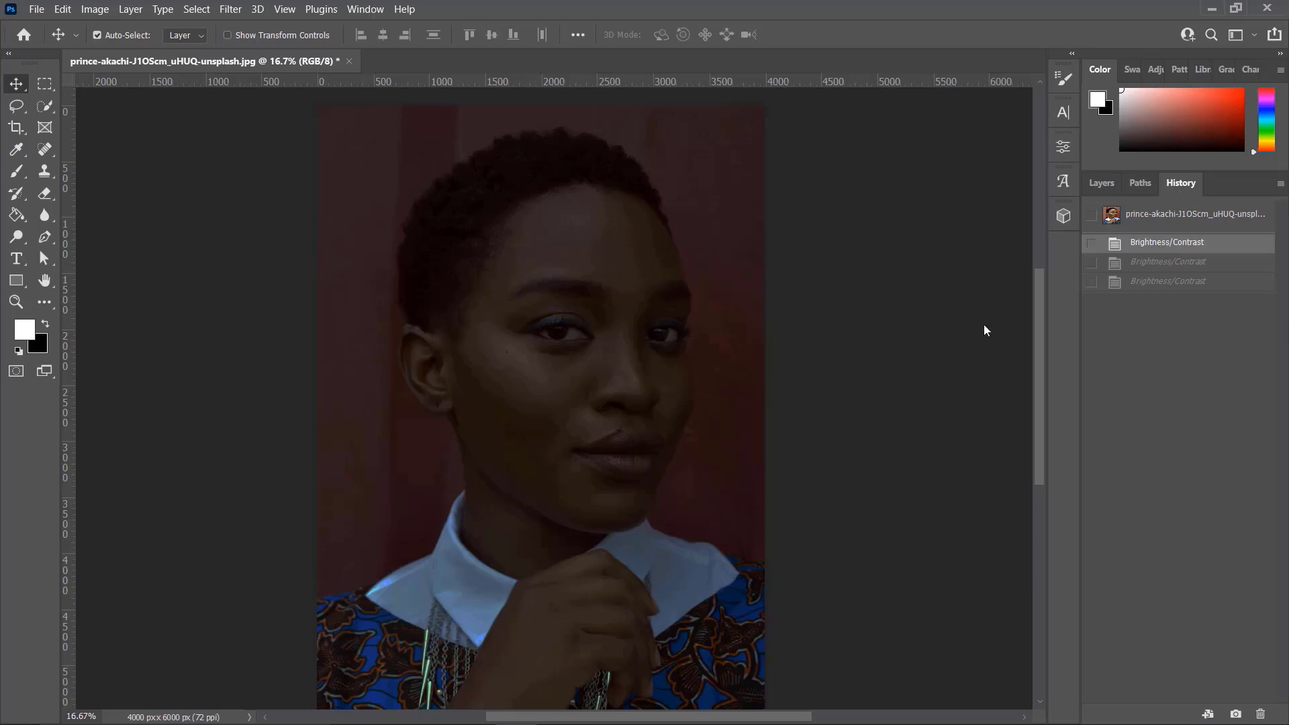
click(1170, 289)
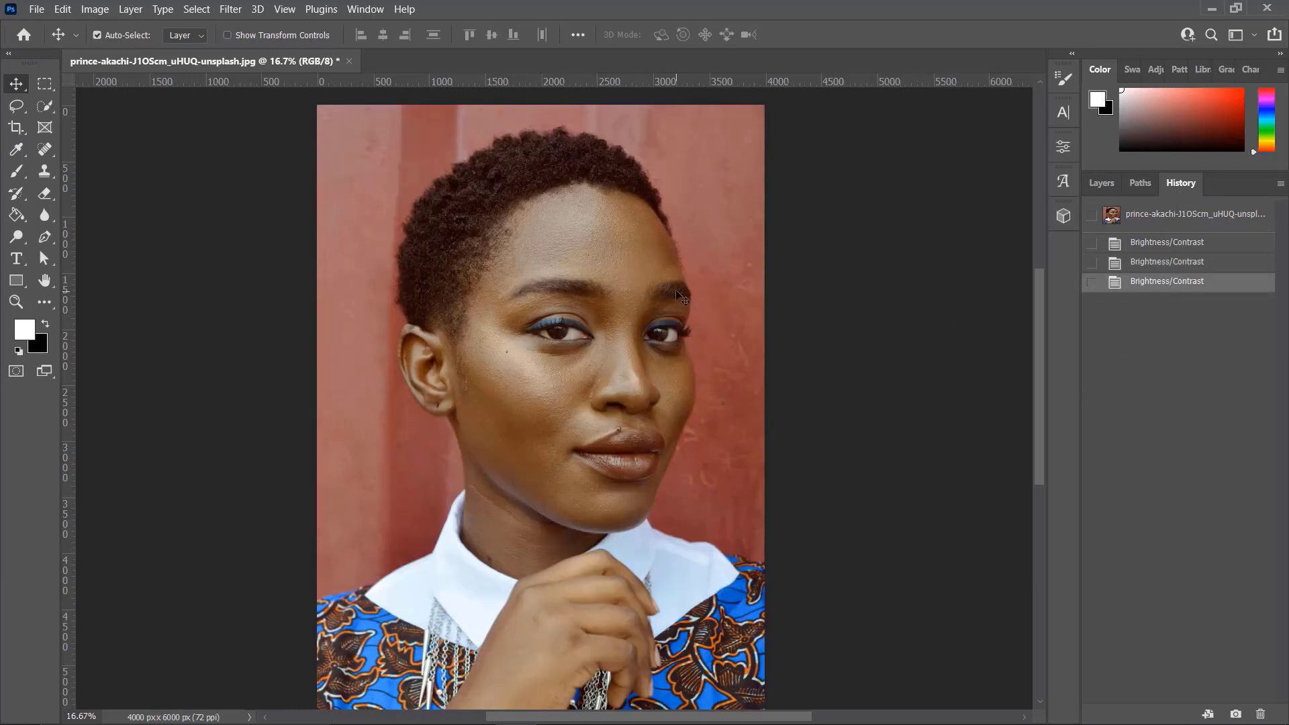
Examine the skin texture and blemishes on the forehead, cheeks and around the mouth up close.
scroll(572, 163, up, 2)
scroll(617, 340, down, 1)
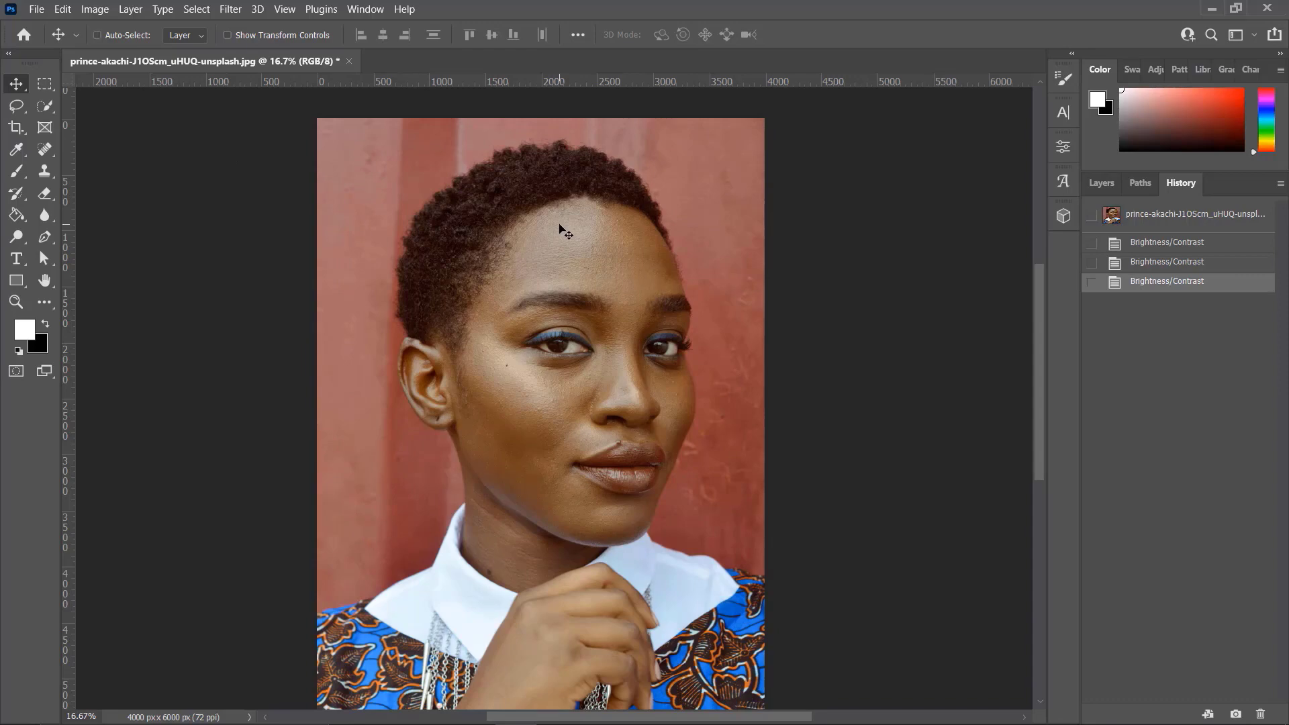
key(ctrl+plus)
key(ctrl+plus)
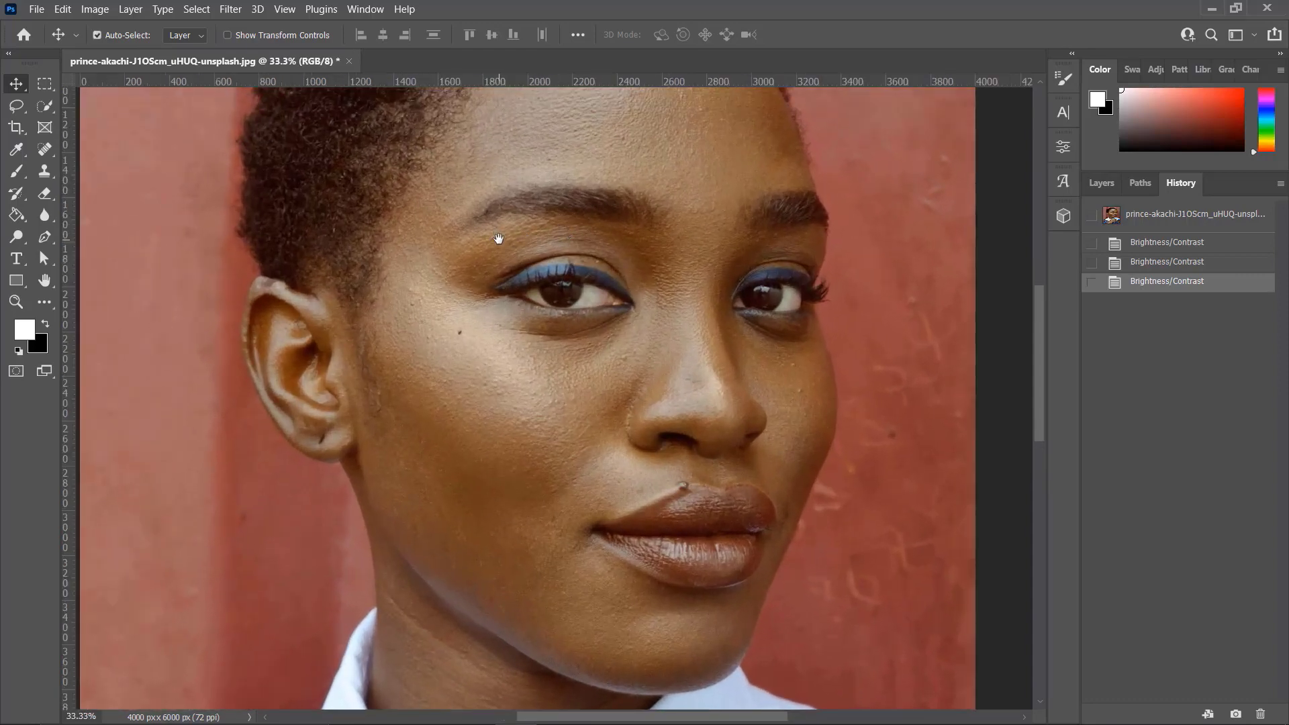
scroll(497, 235, up, 4)
scroll(470, 433, down, 1)
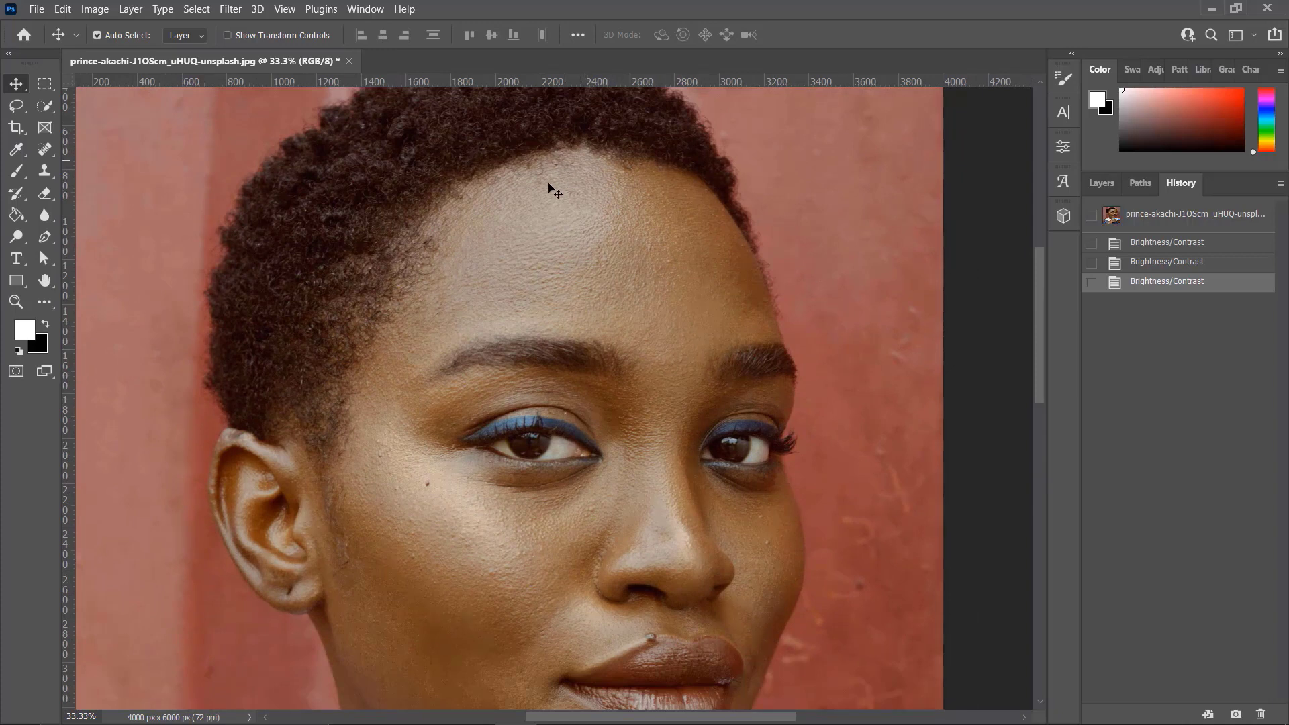
scroll(536, 319, down, 1)
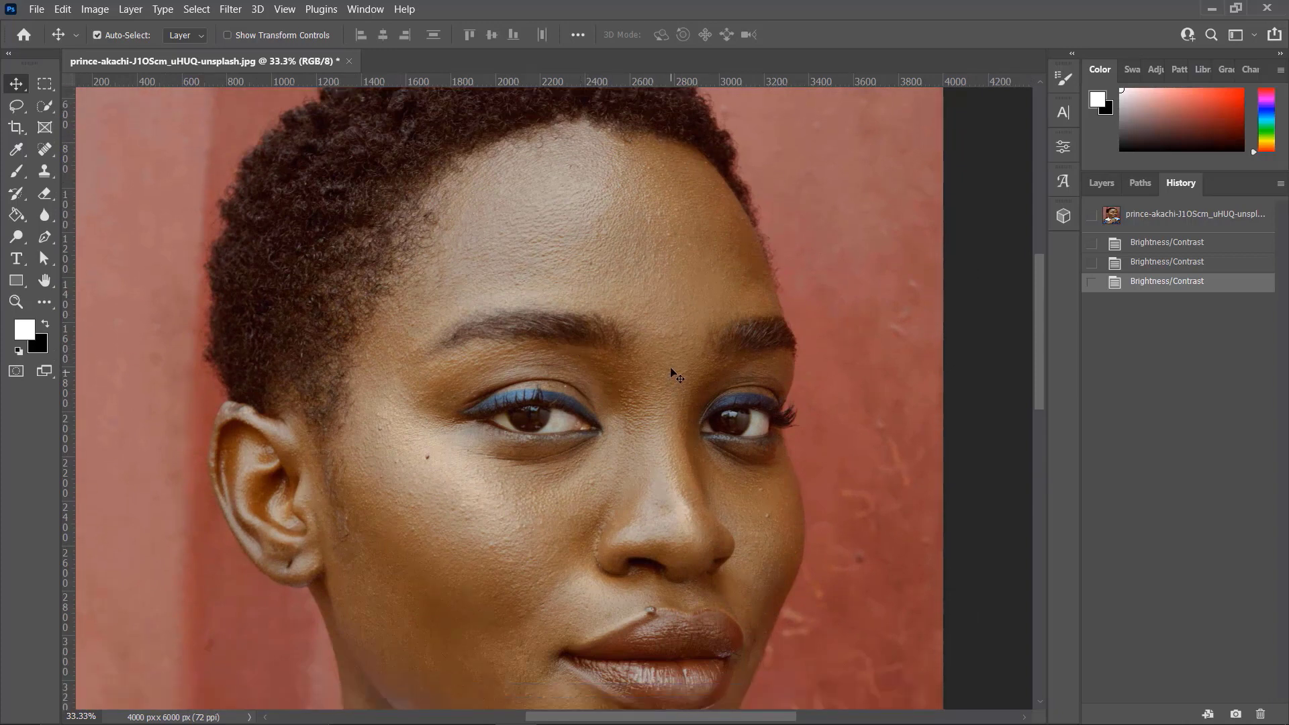
scroll(675, 374, down, 1)
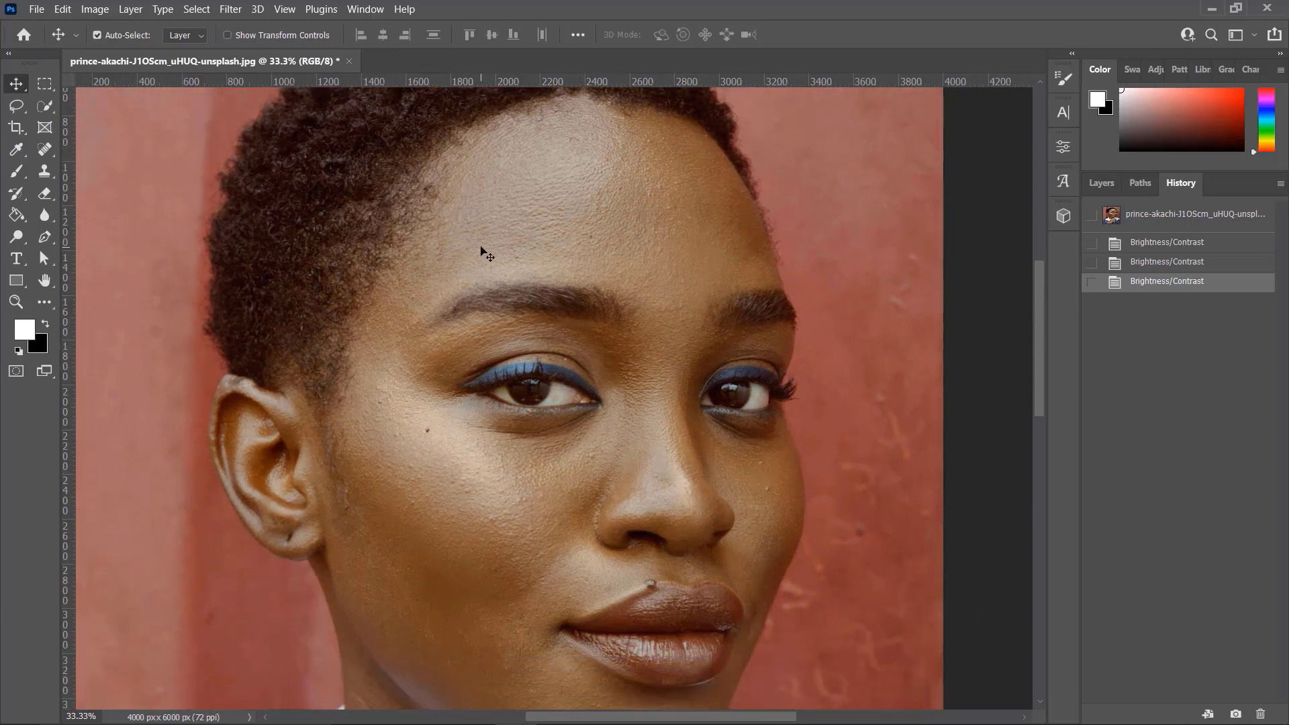
scroll(481, 250, up, 3)
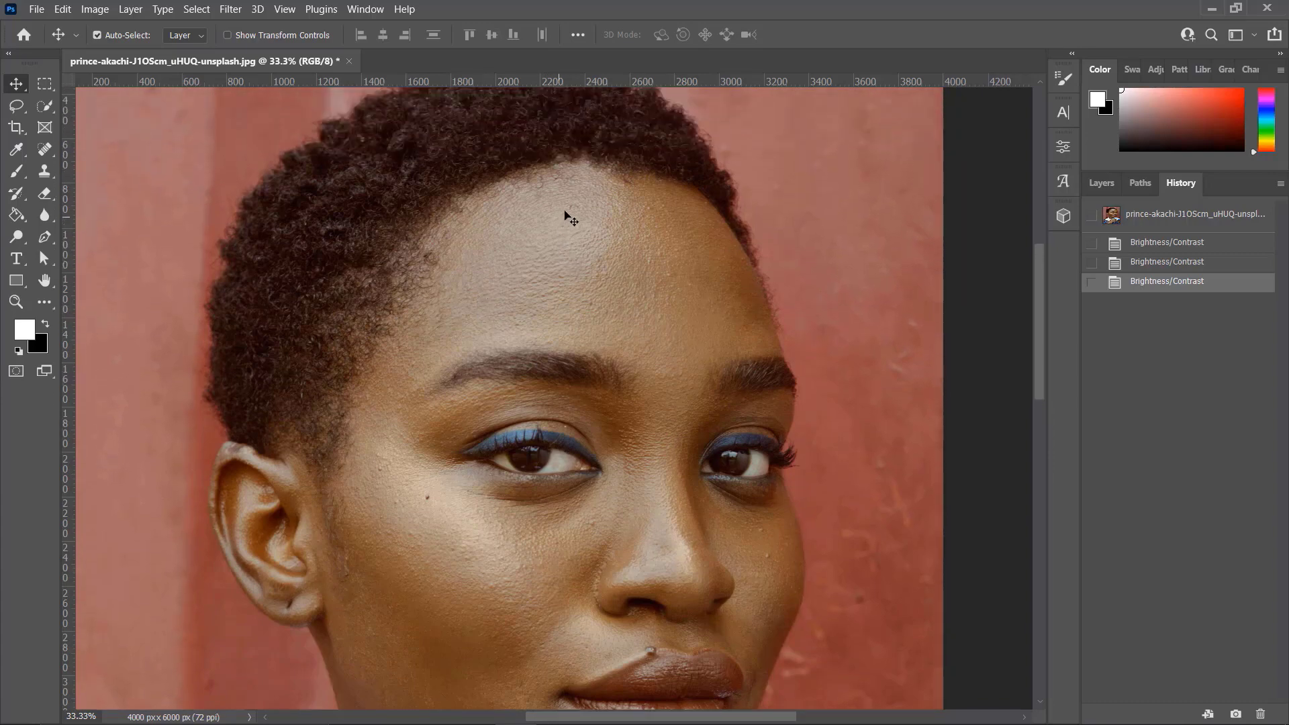
scroll(435, 440, down, 4)
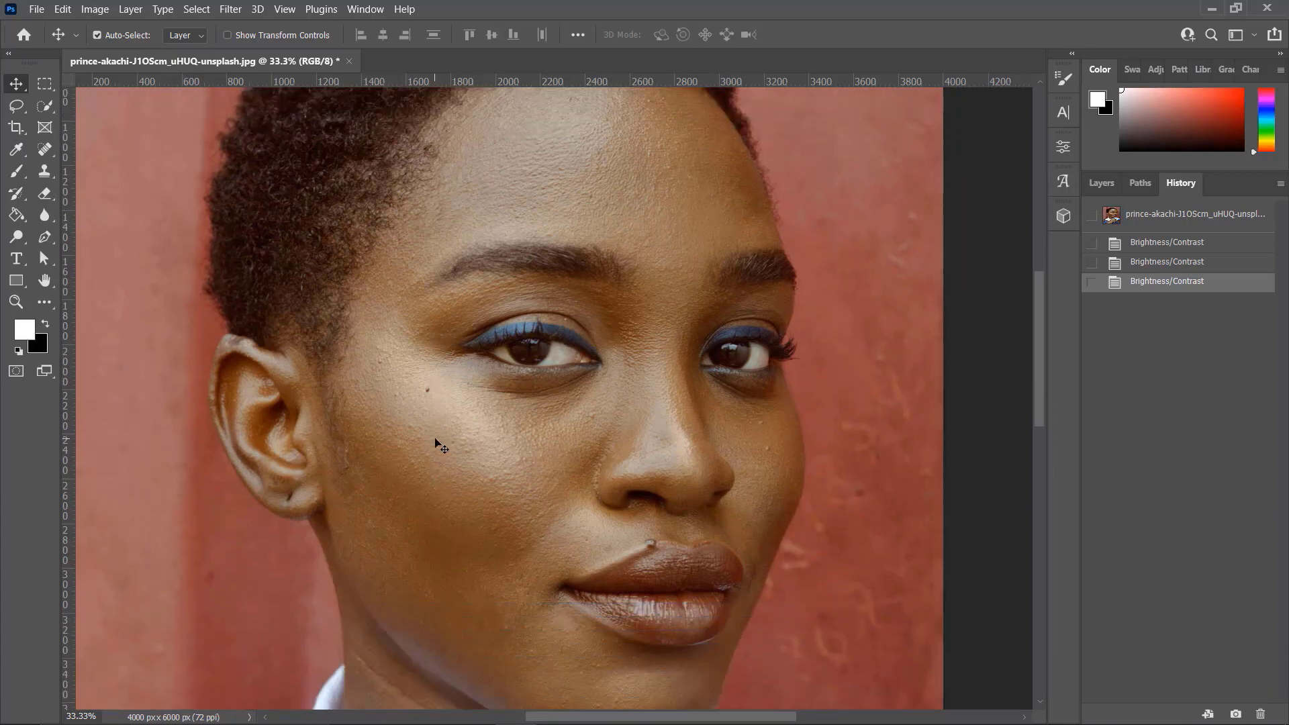
key(ctrl+minus)
key(ctrl+minus)
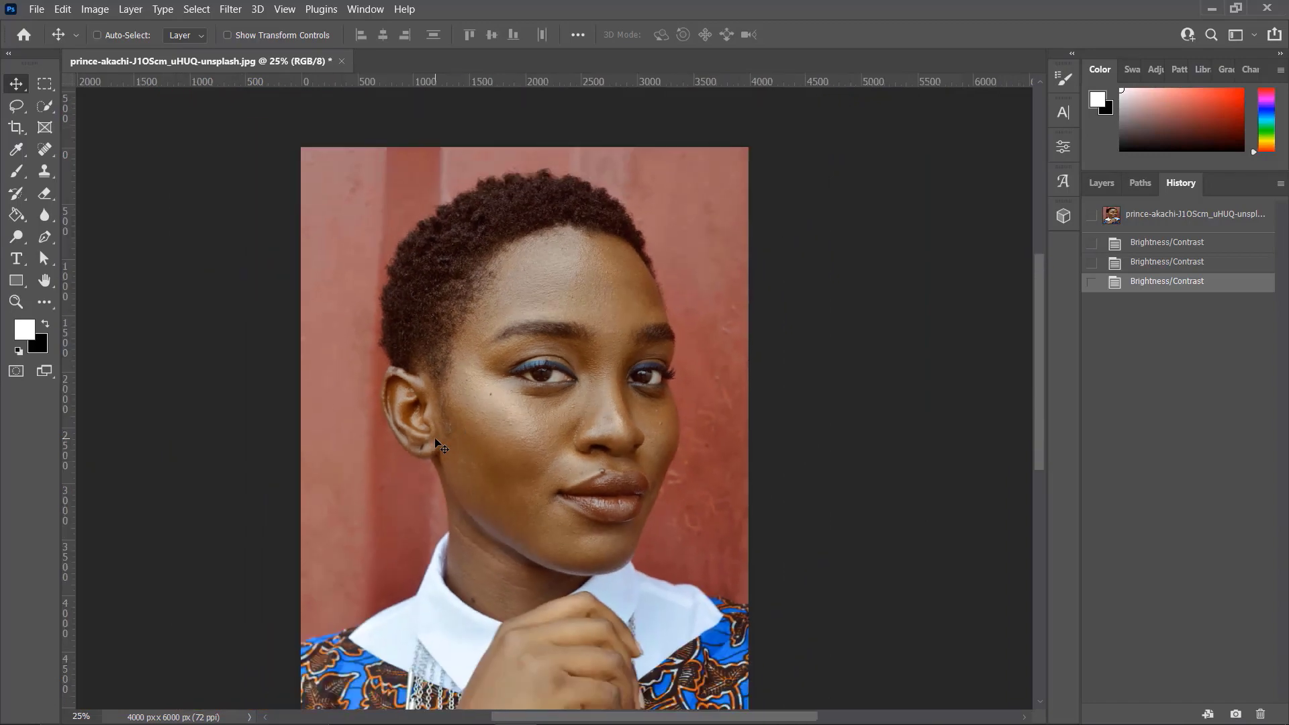
Duplicate the Background layer and duplicate that copy again, stacking two copies above the original.
click(1100, 184)
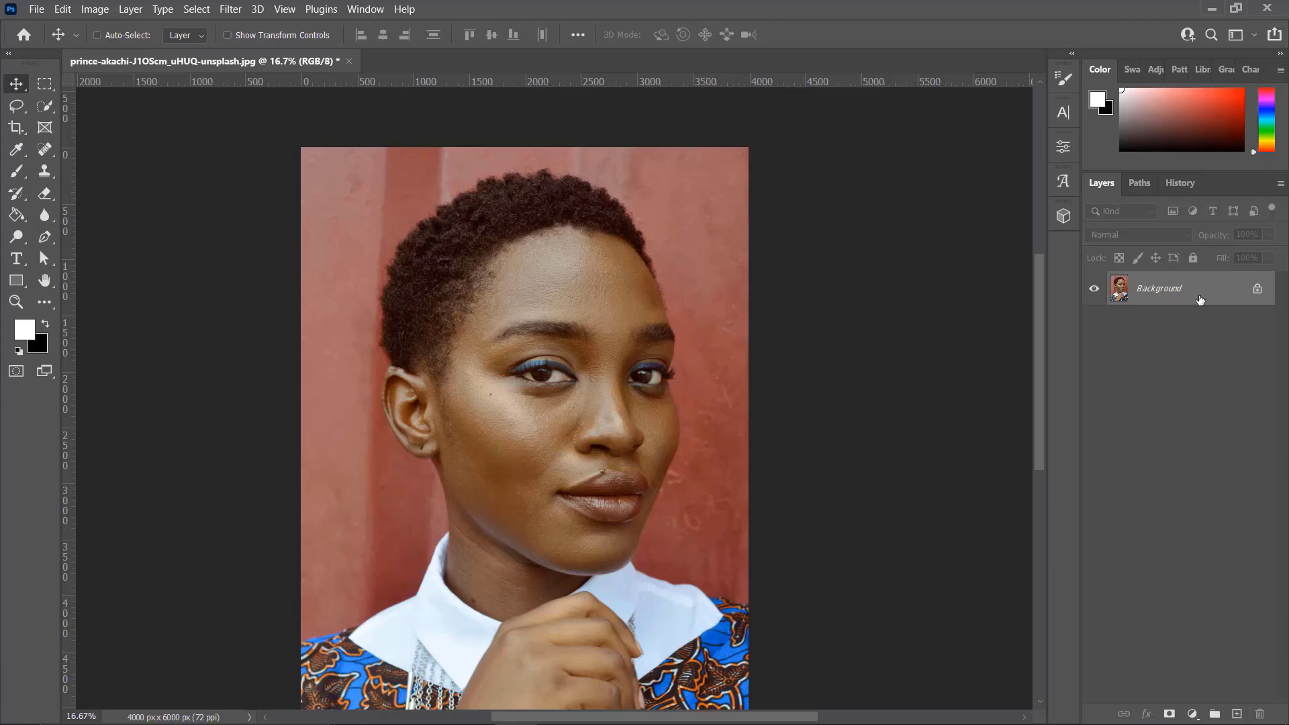
key(ctrl+j)
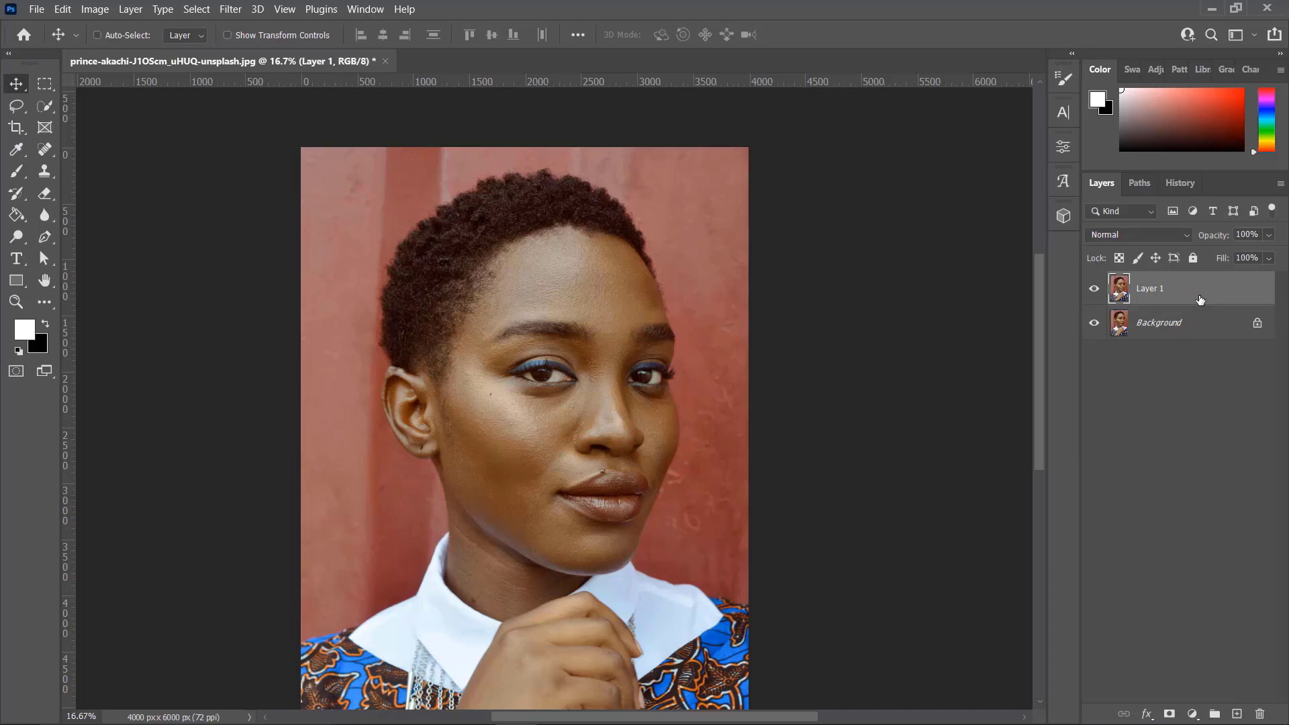
key(ctrl+j)
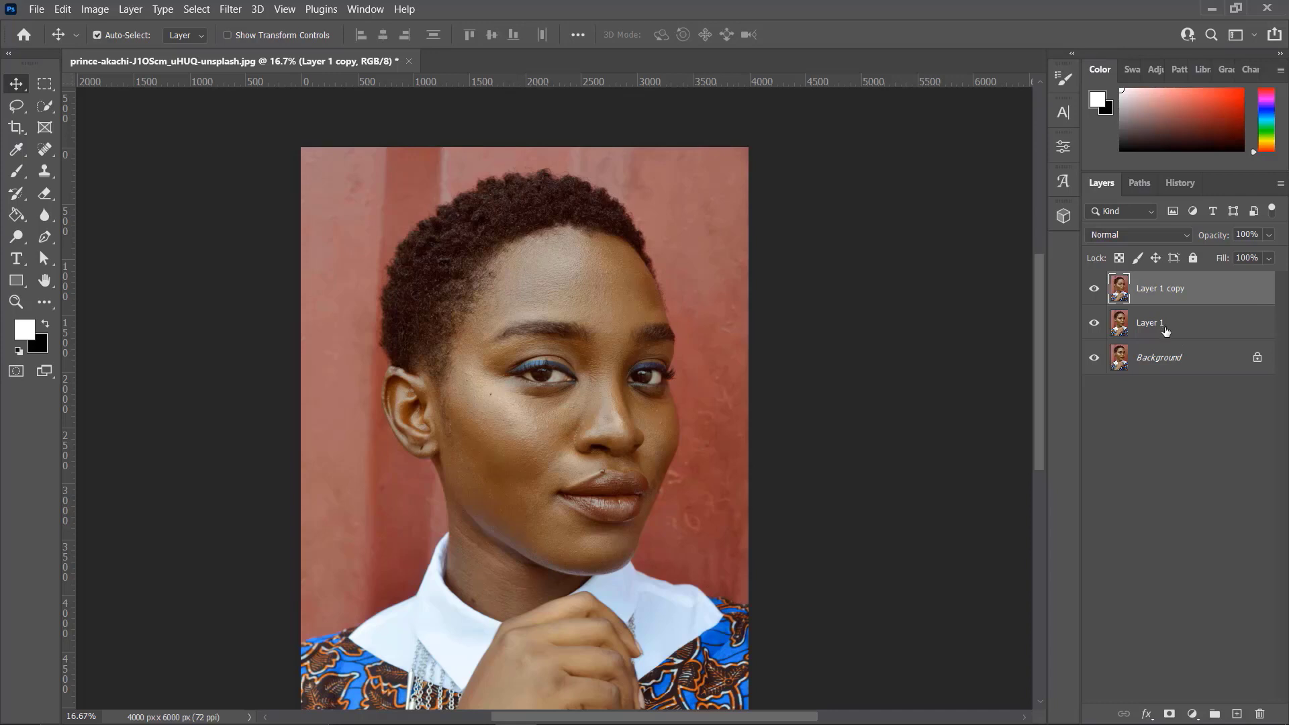
right_click(1244, 290)
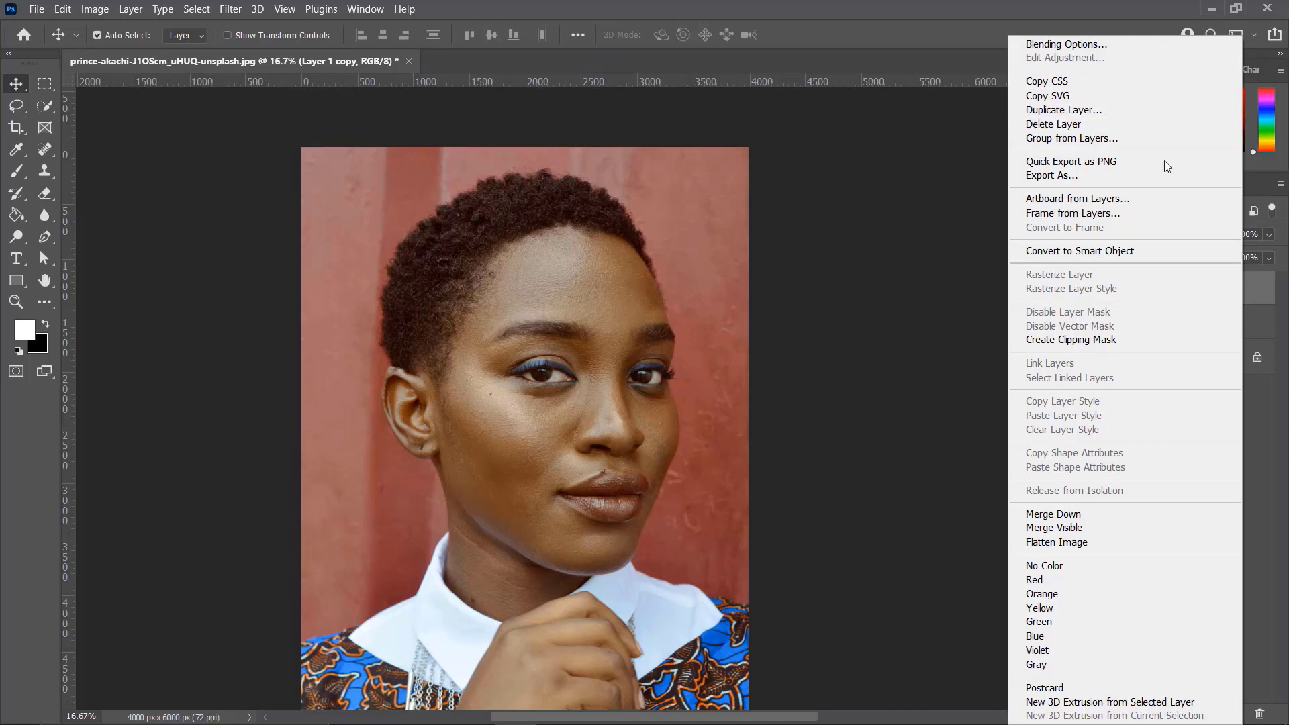
click(1267, 292)
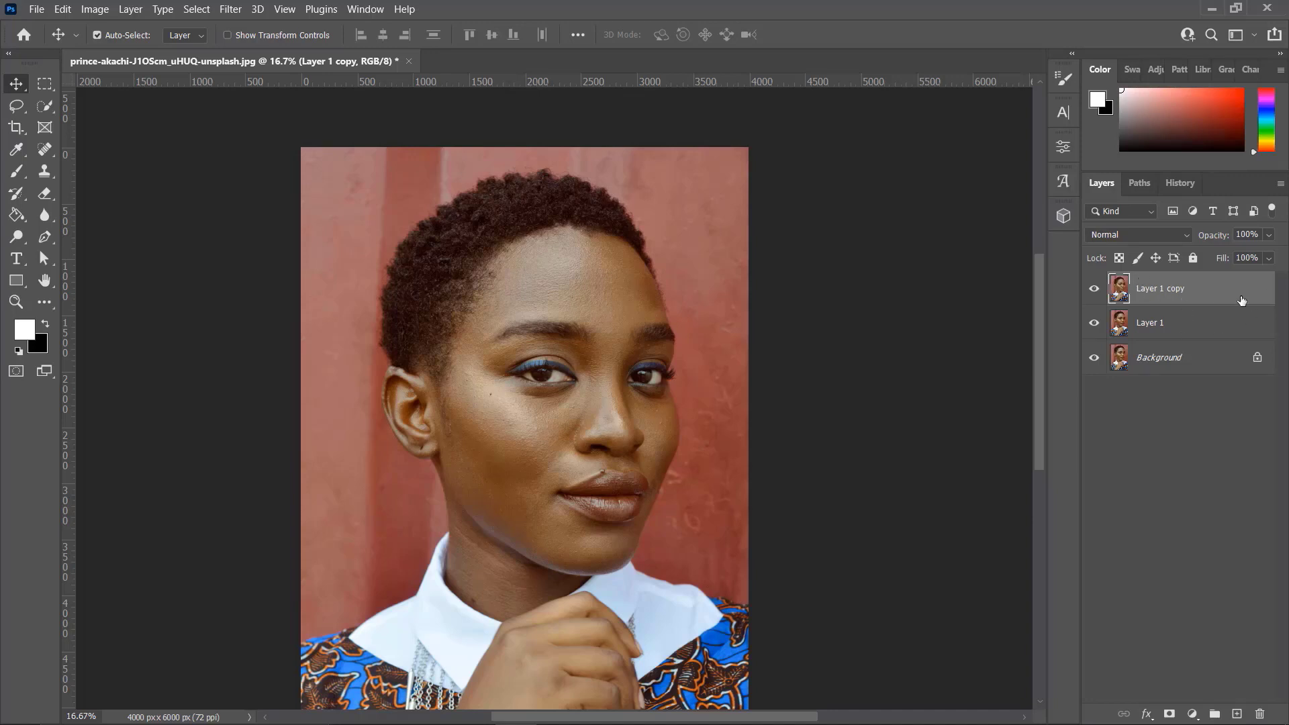
Convert Layer 1 and Layer 1 copy each to a smart object.
click(1219, 329)
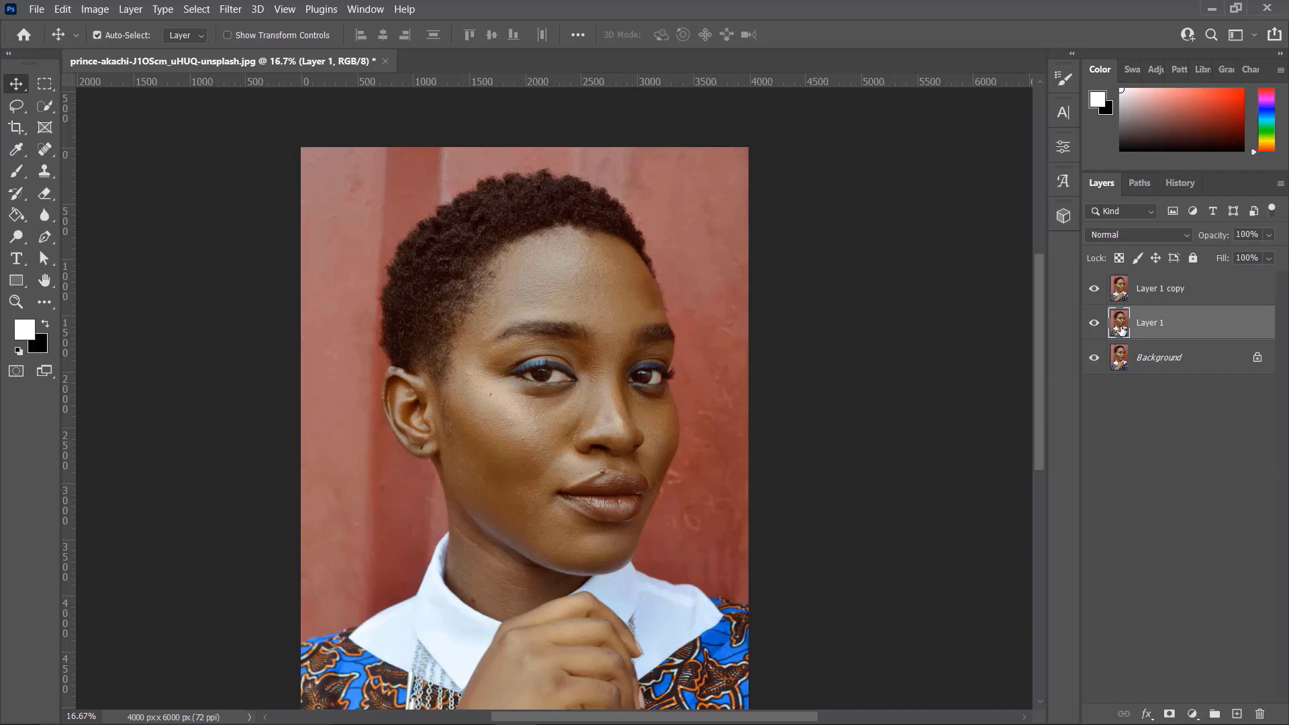
right_click(1227, 325)
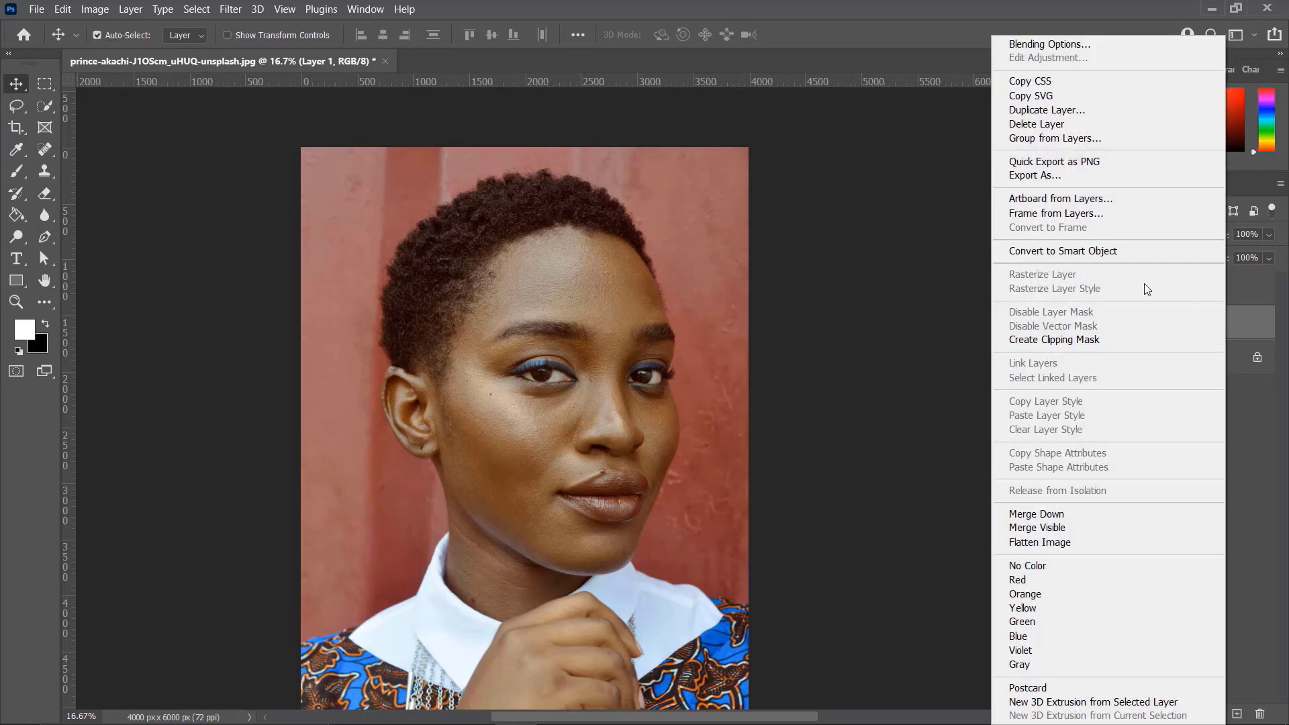
click(1054, 251)
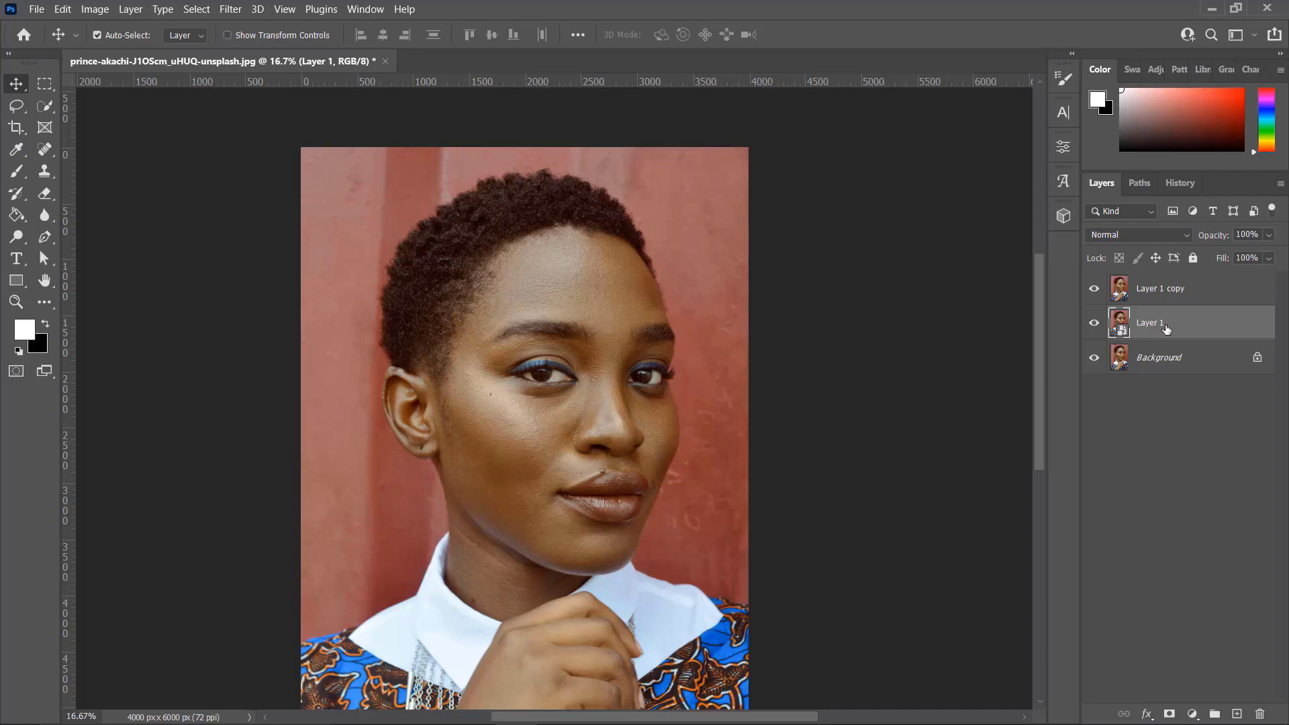
click(1174, 294)
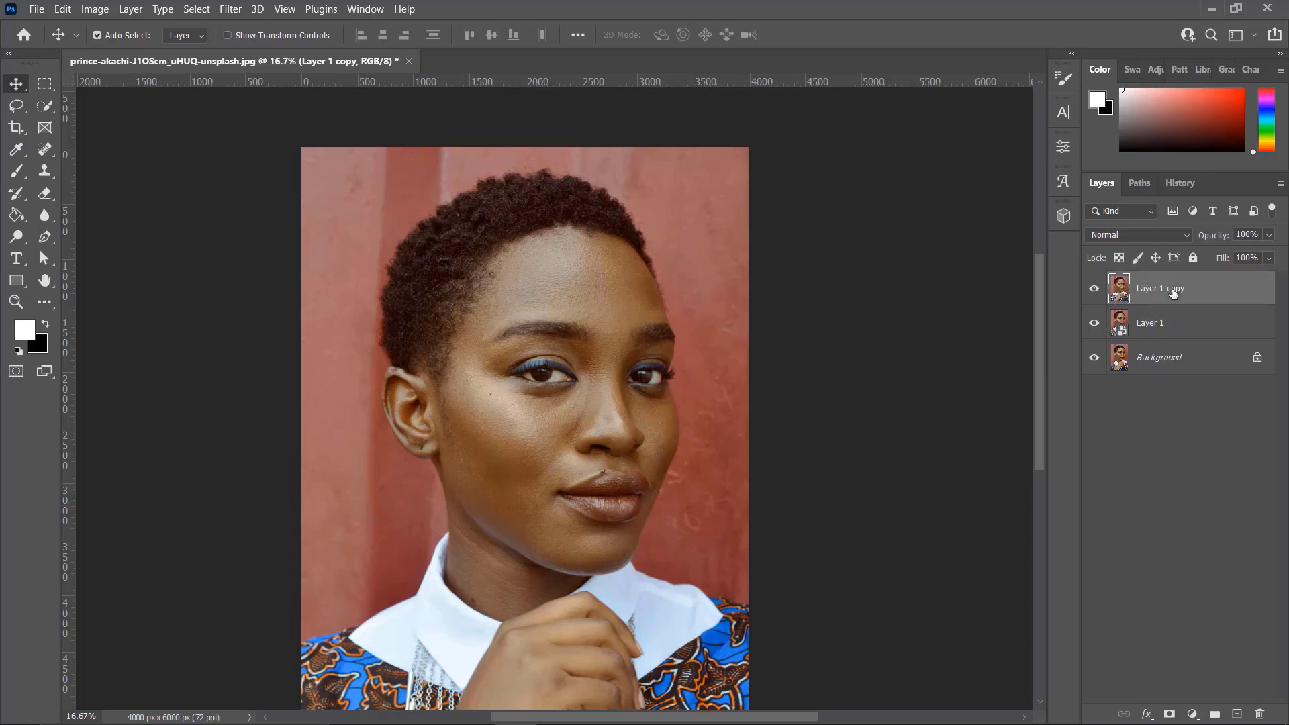
right_click(1174, 294)
click(1057, 260)
Hide Layer 1 copy and apply a Gaussian Blur with a 58.2-pixel radius to Layer 1.
click(1095, 290)
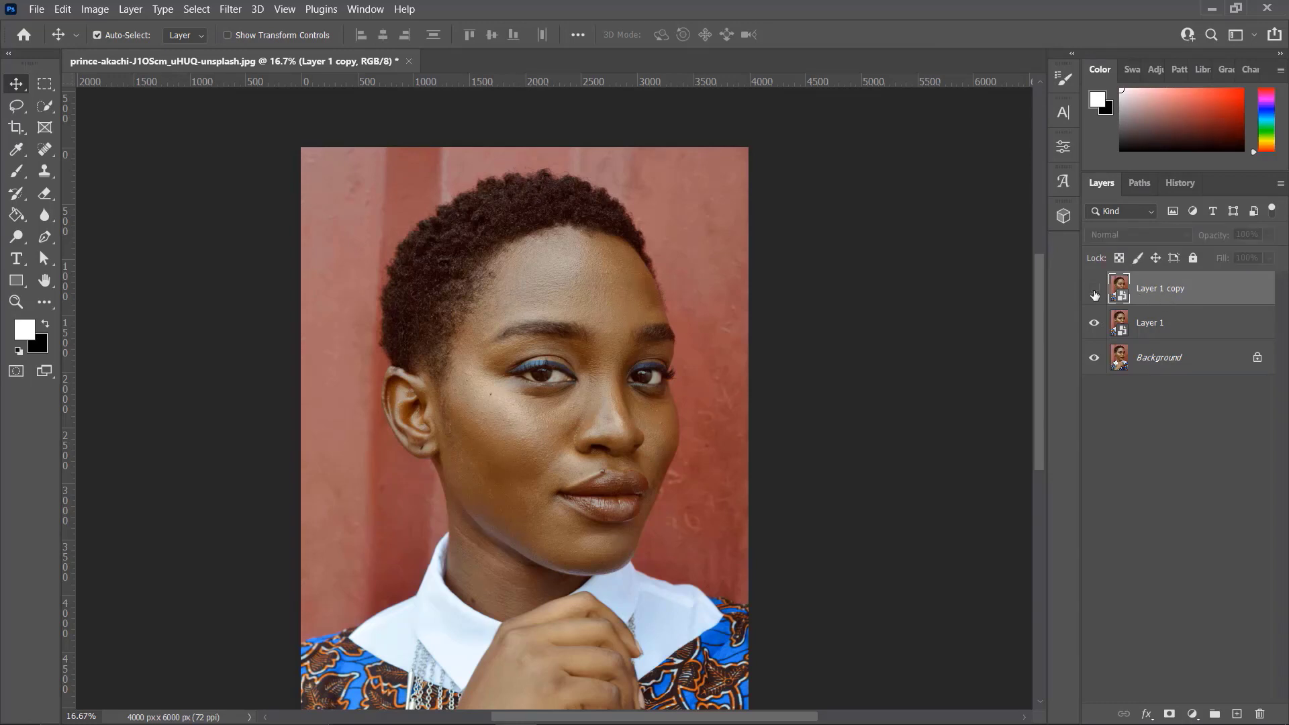
click(1154, 327)
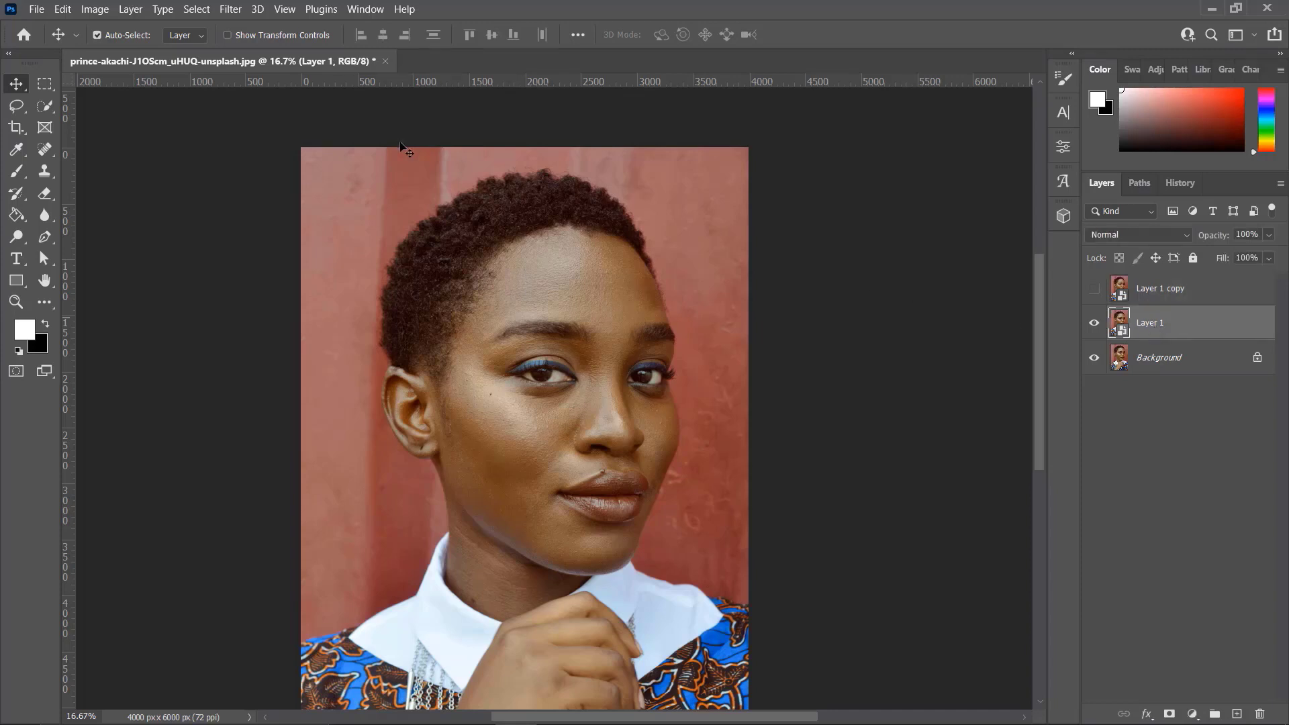
click(231, 9)
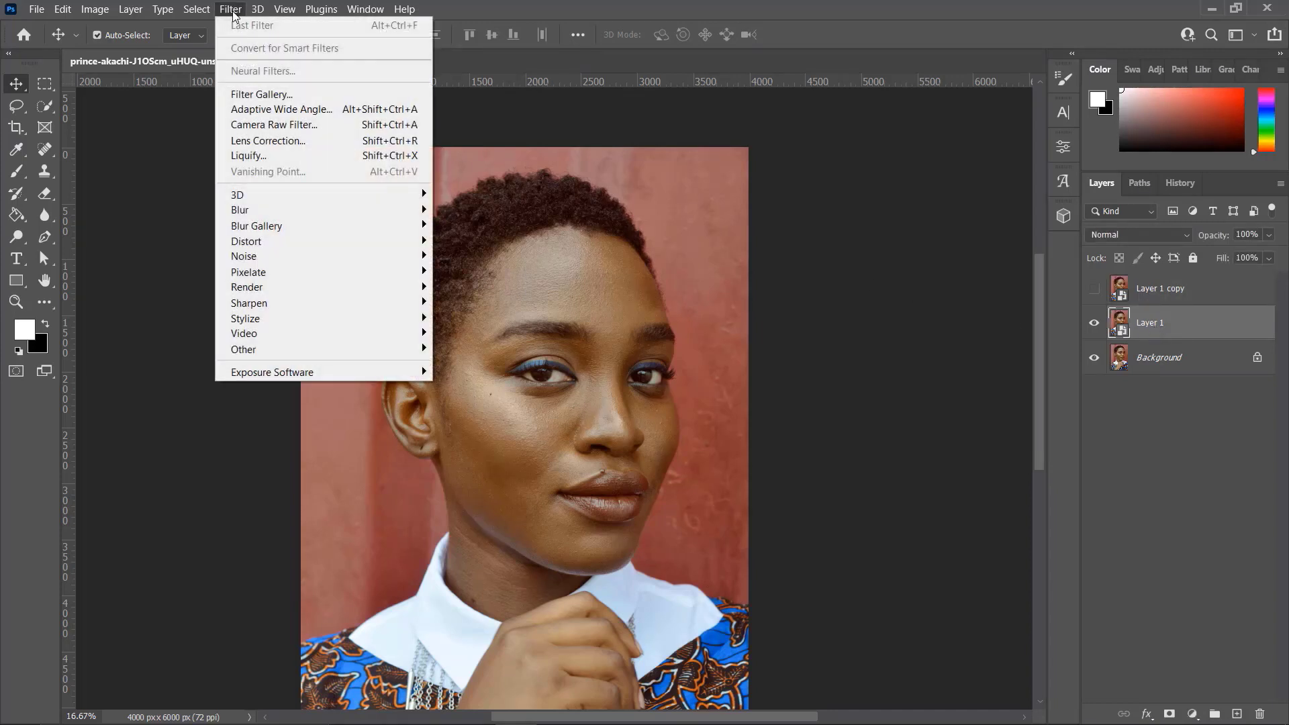
mouse_move(243, 212)
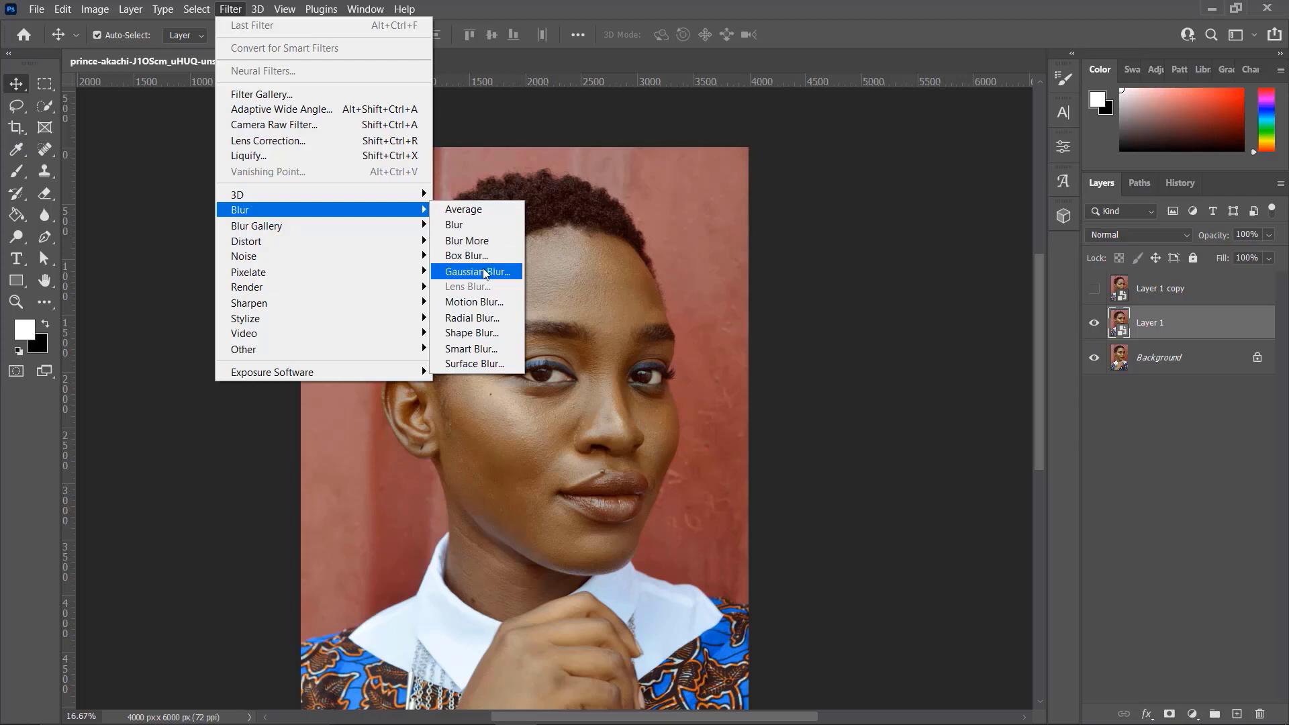
click(478, 271)
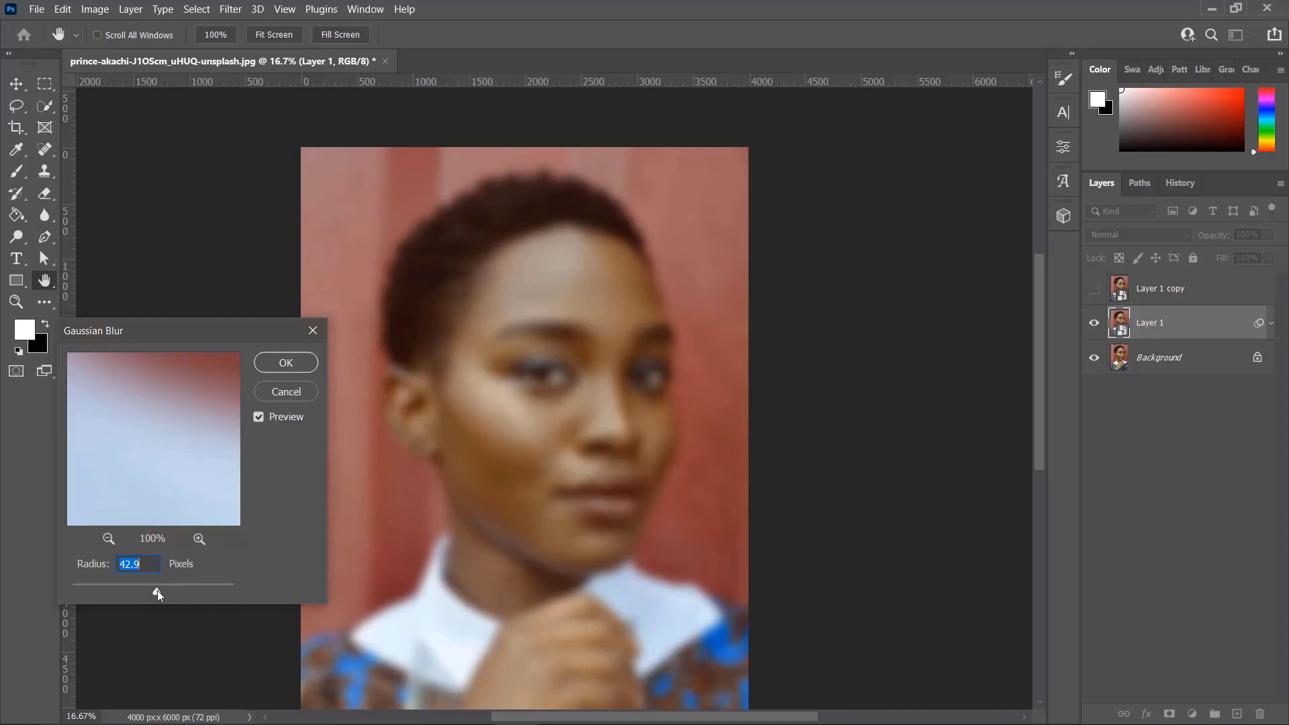
drag(163, 590, 163, 590)
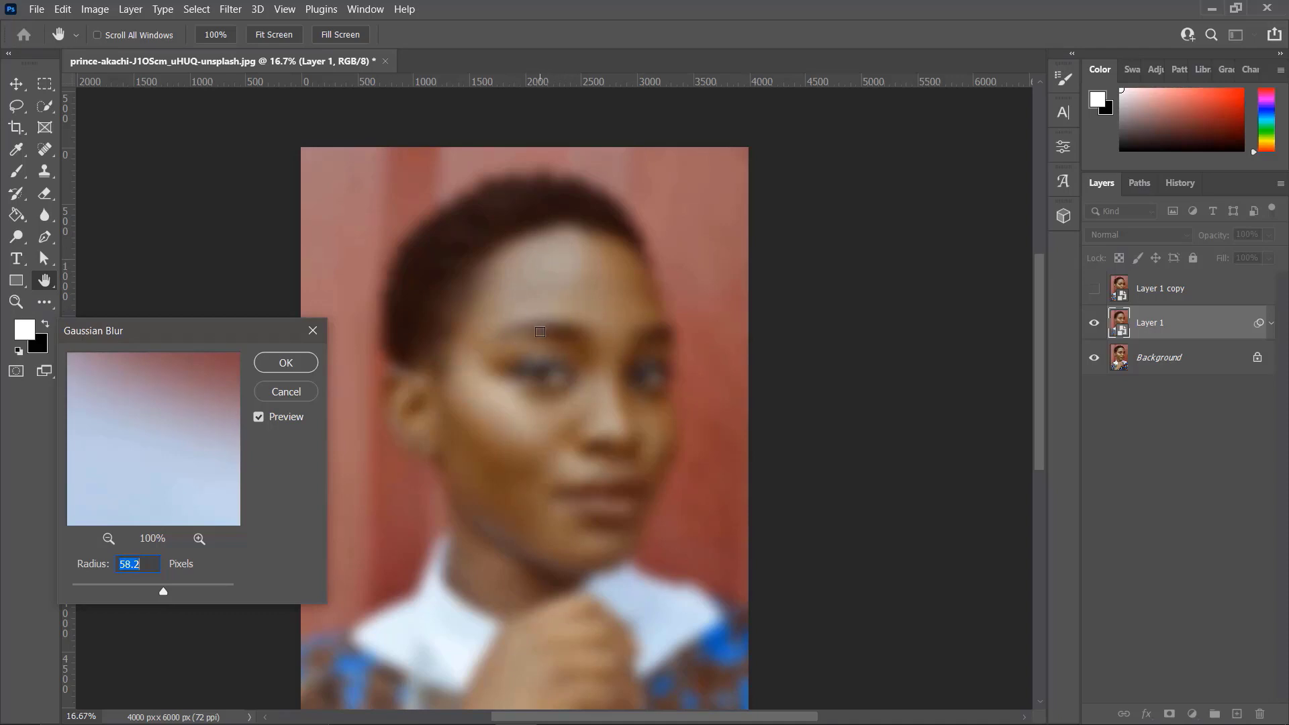
click(271, 365)
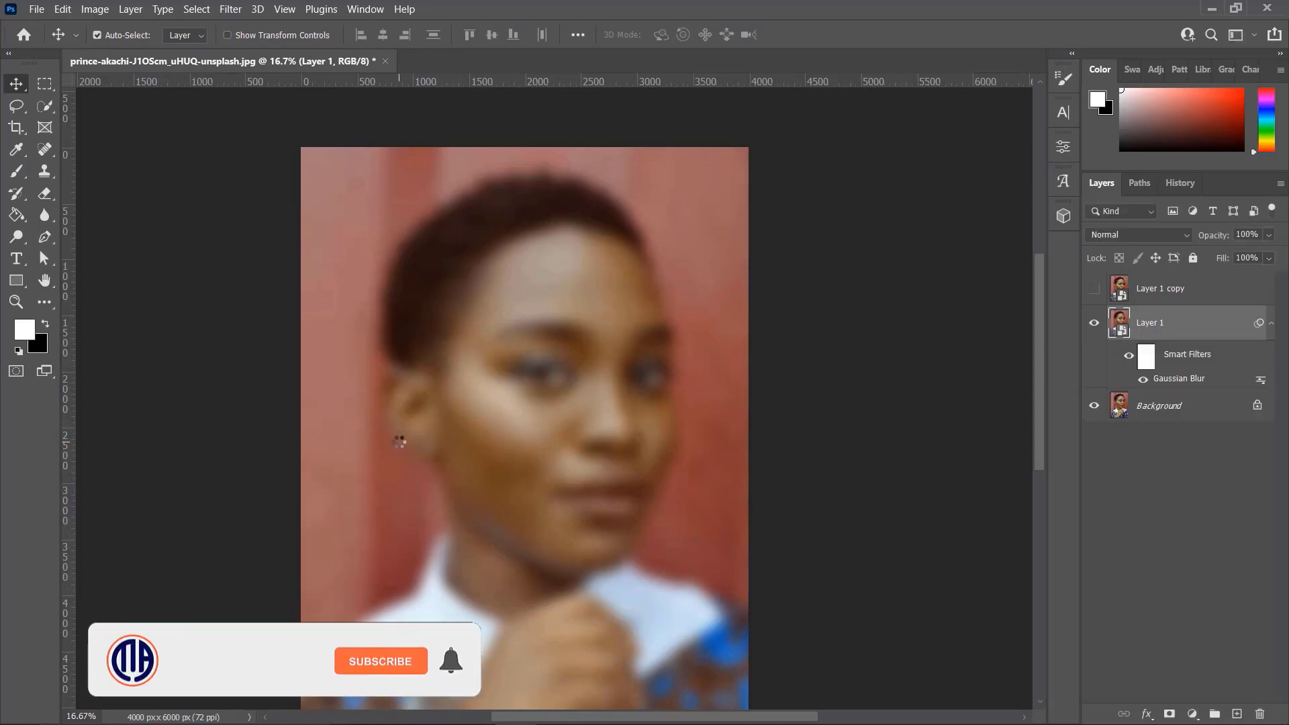
Show Layer 1 copy and apply a High Pass filter to it, with the radius raised above 2.0 pixels.
scroll(592, 412, down, 3)
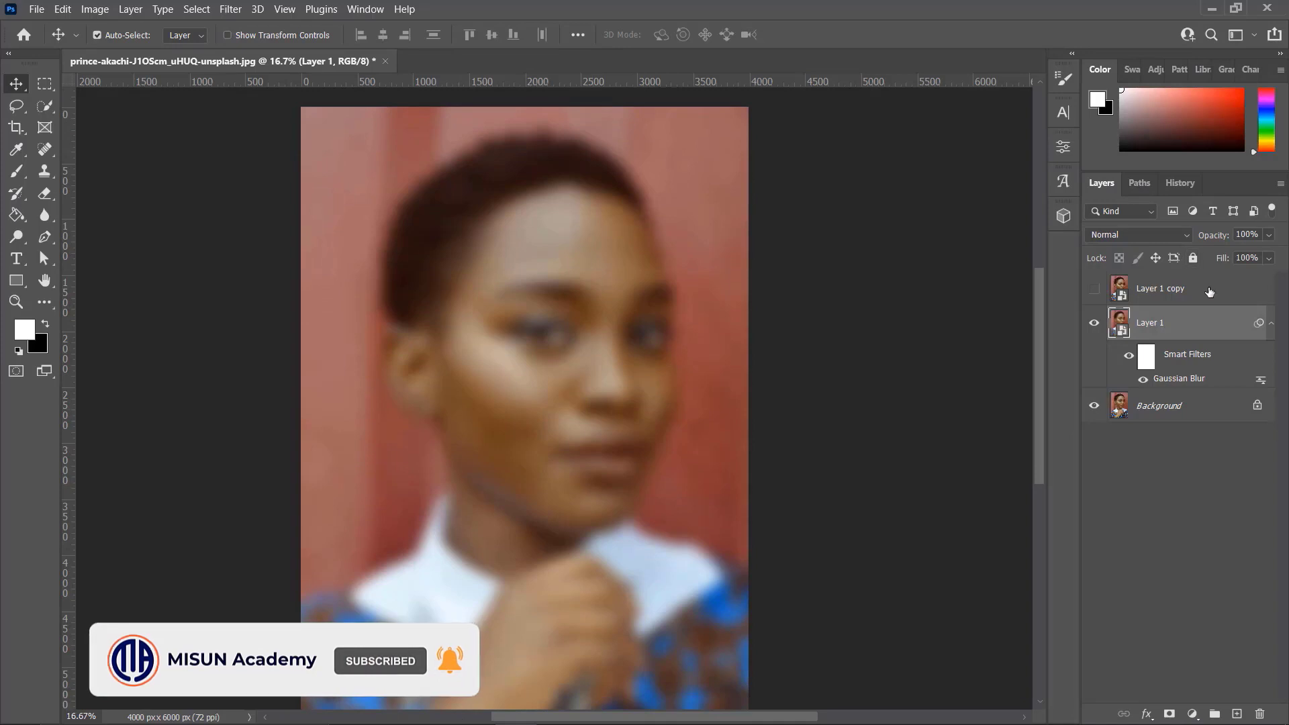
click(1128, 290)
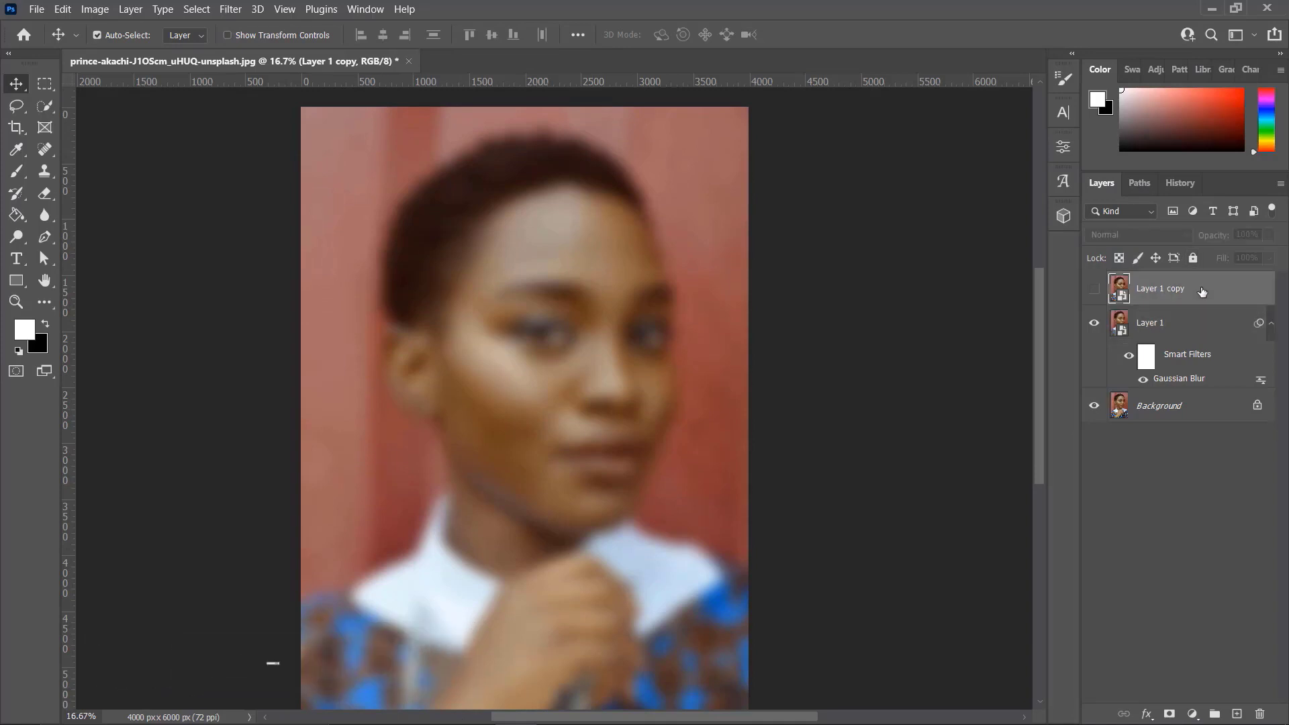
click(1096, 289)
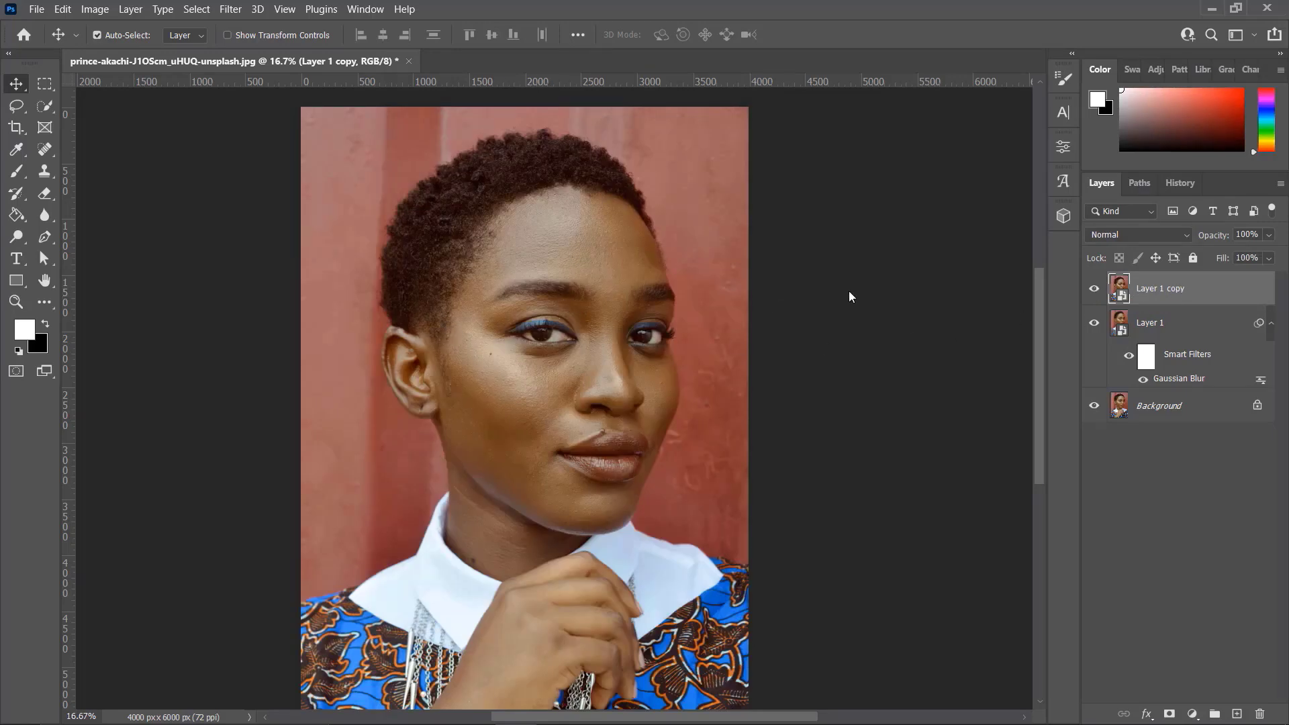
click(232, 10)
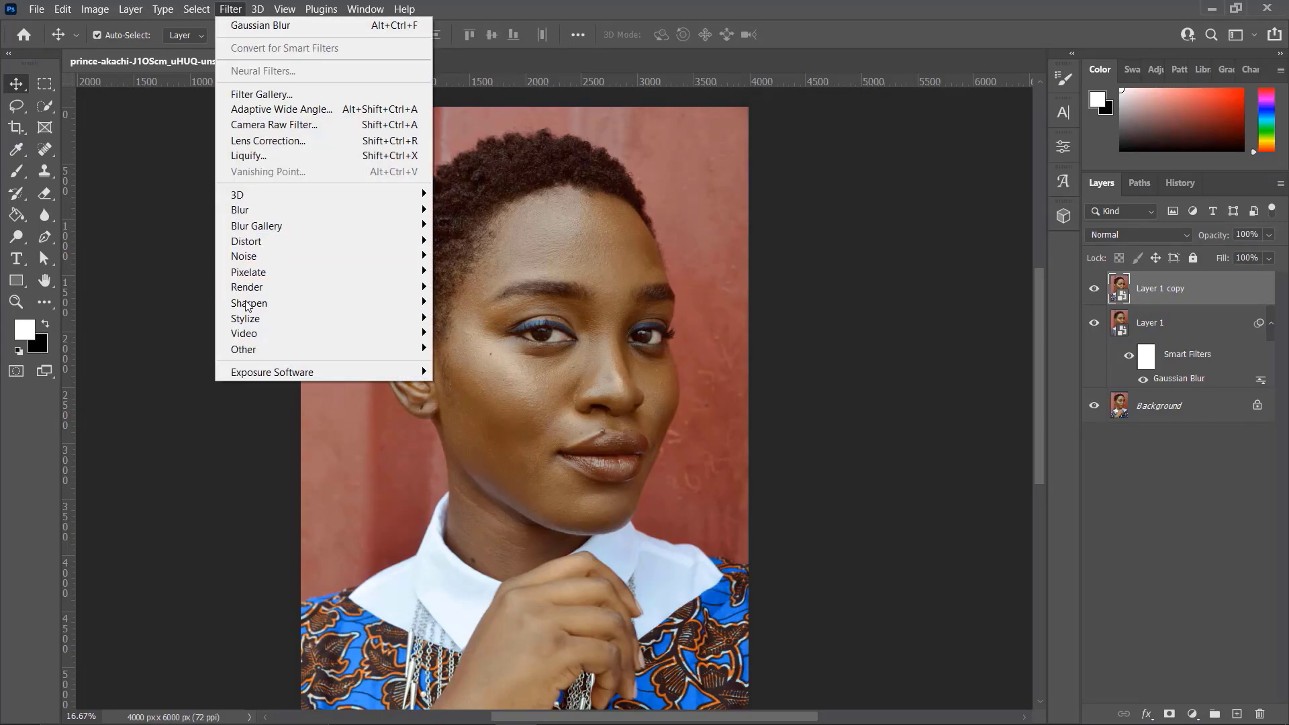
mouse_move(247, 350)
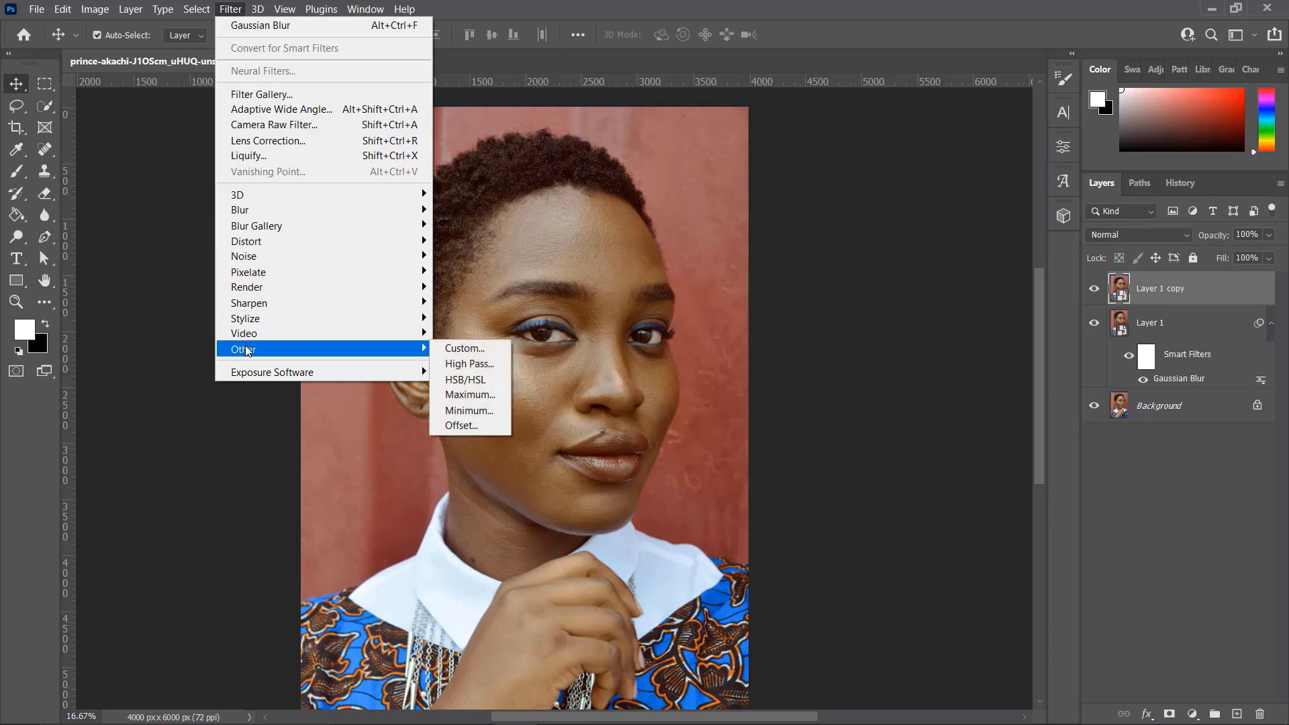
click(457, 365)
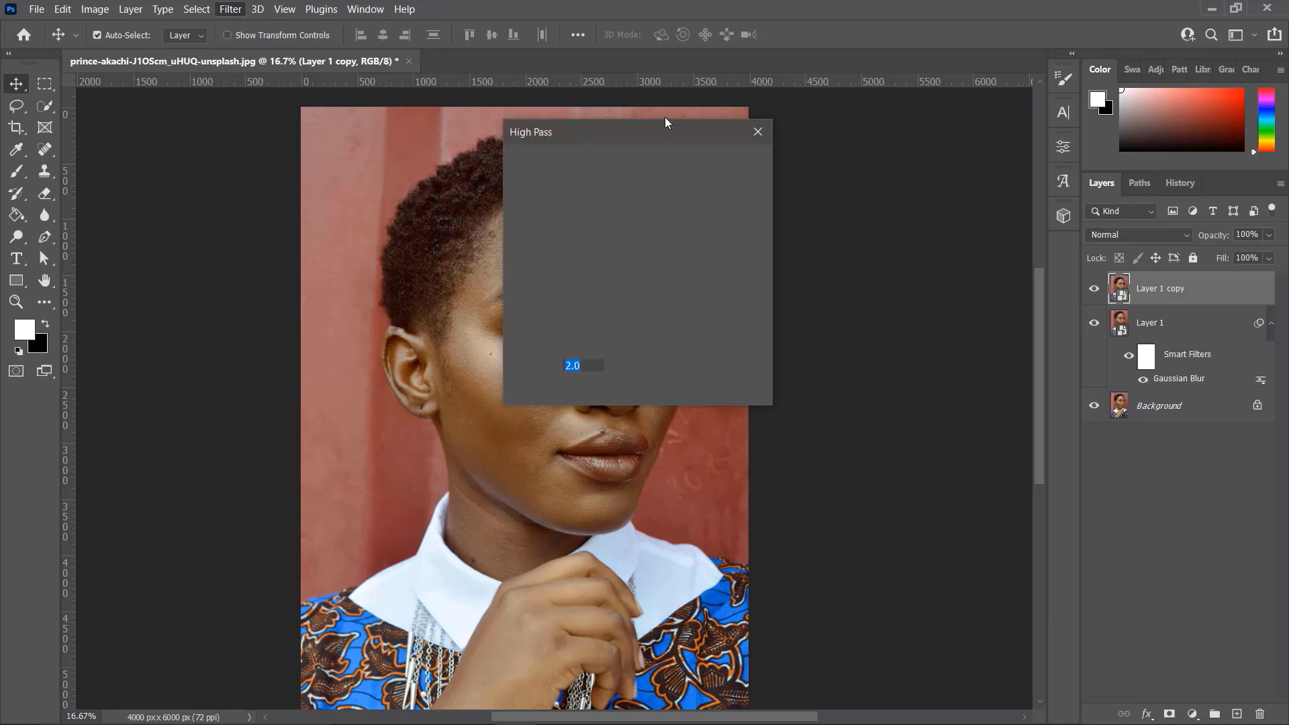
drag(642, 131, 853, 127)
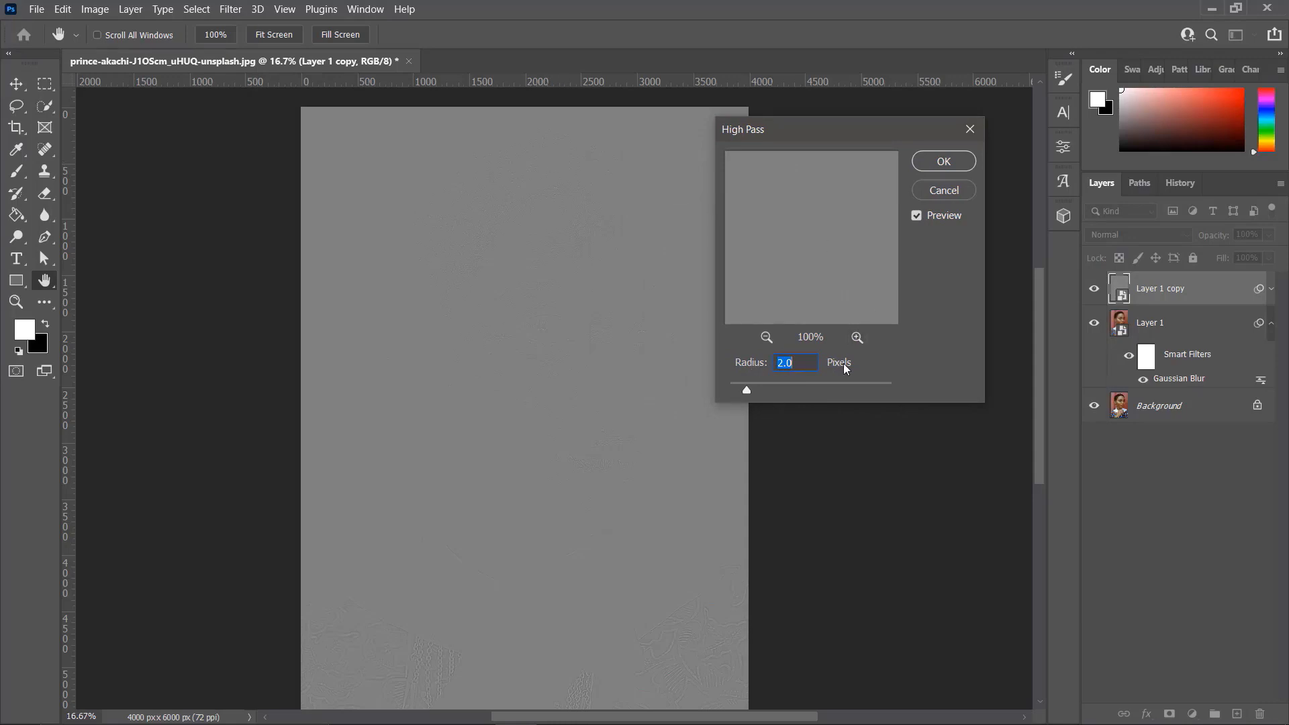
drag(746, 391, 771, 391)
click(944, 161)
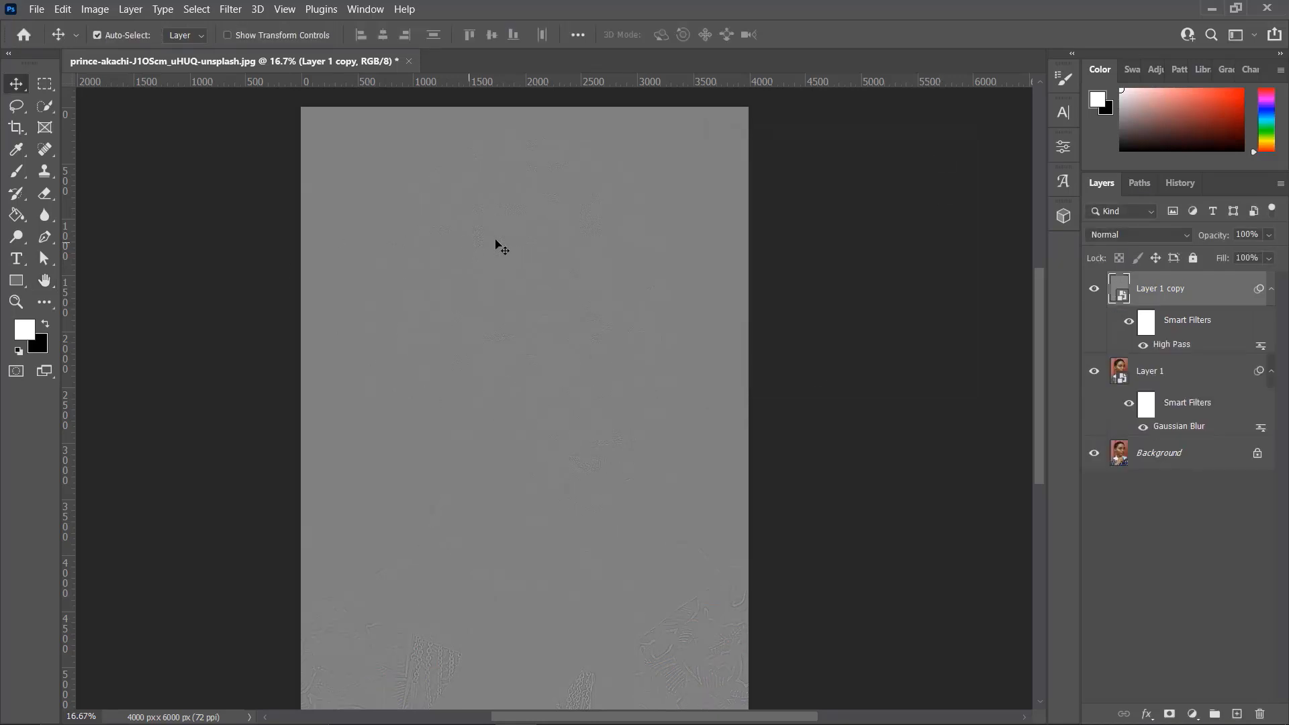
Set Layer 1 copy's blend mode to Vivid Light and group it with Layer 1.
click(1121, 233)
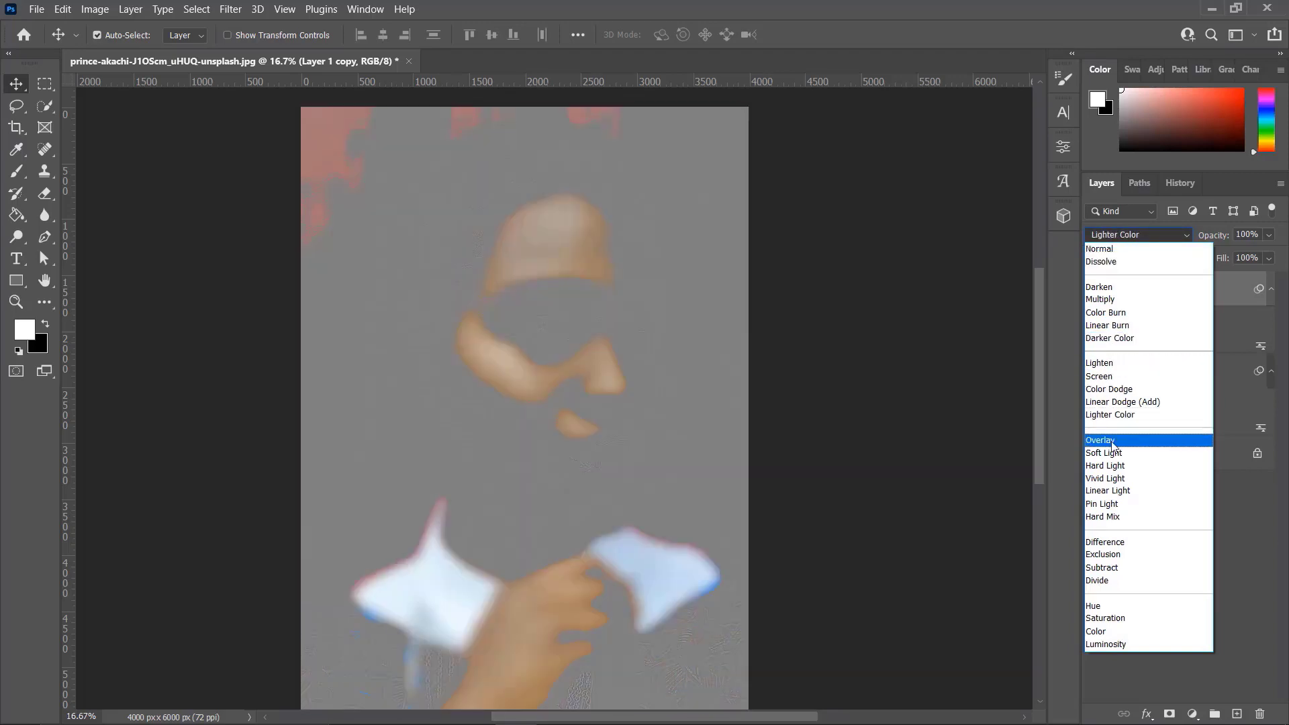
click(1106, 479)
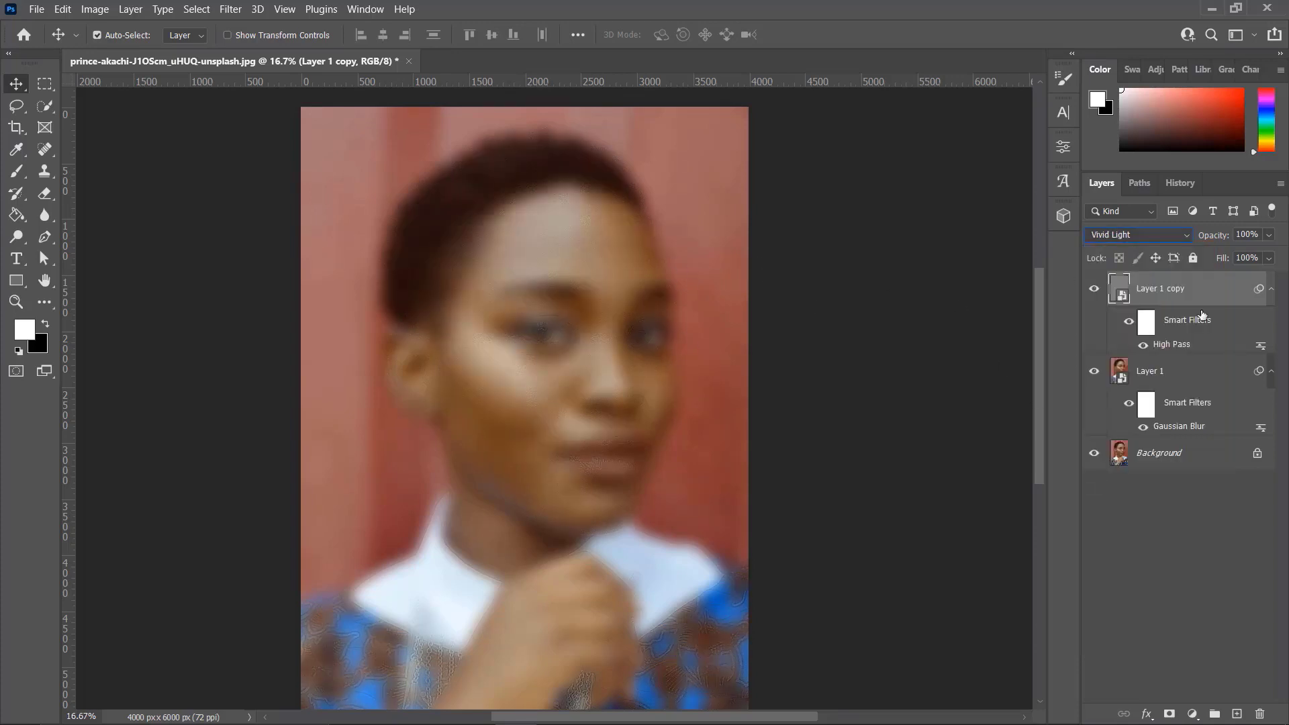
key(ctrl)
ctrl+click(1175, 375)
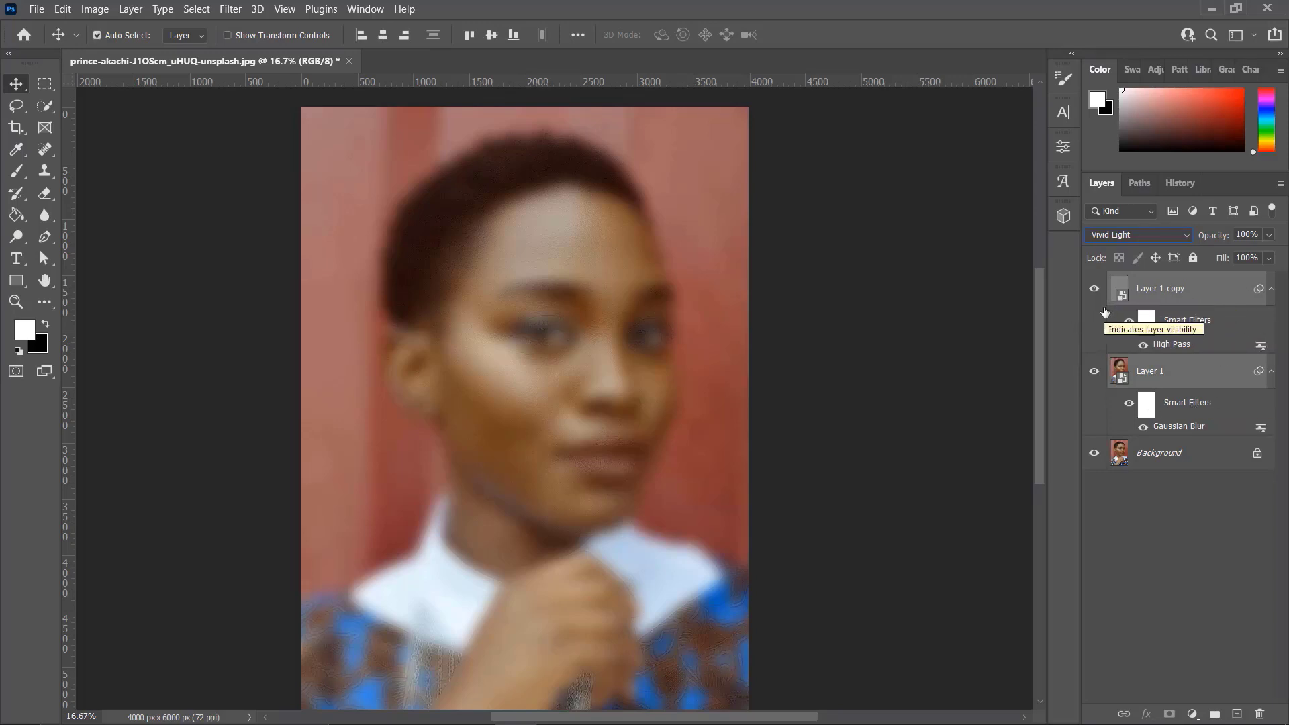
key(ctrl)
key(ctrl+g)
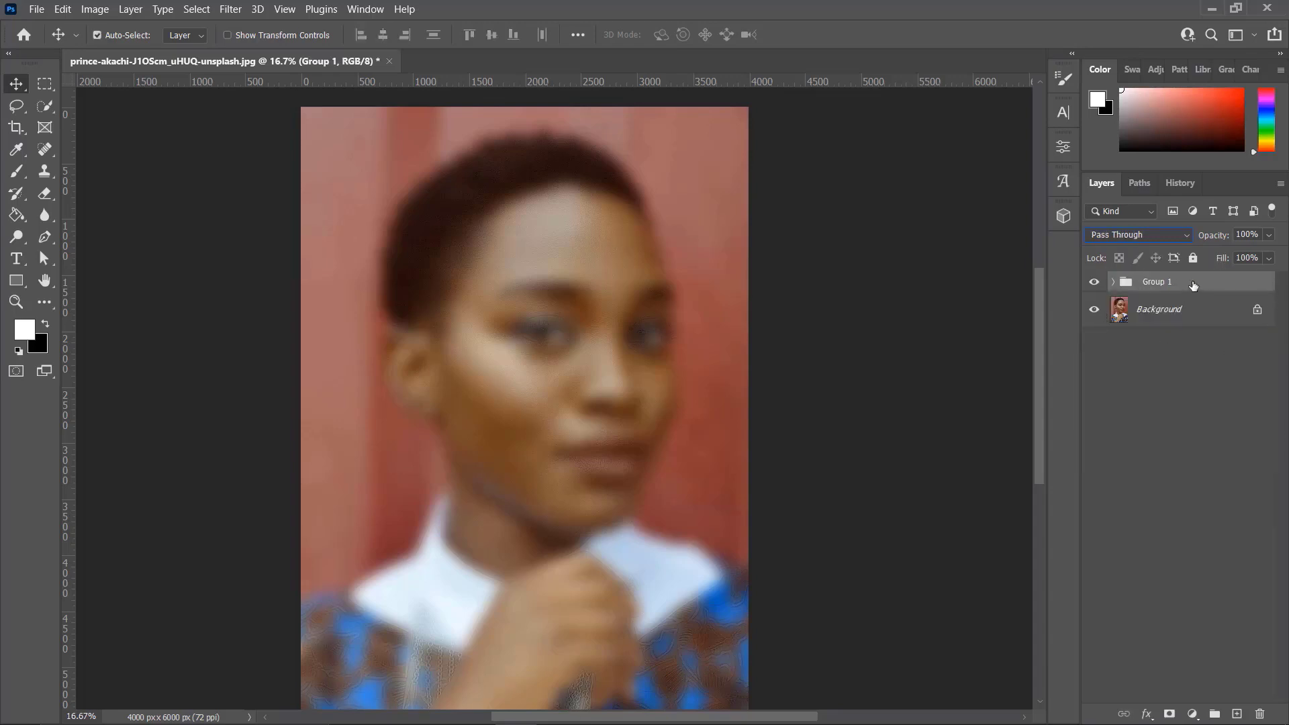
Check Group 1's layers and its effect on the portrait, and add a black layer mask to the group.
click(1116, 282)
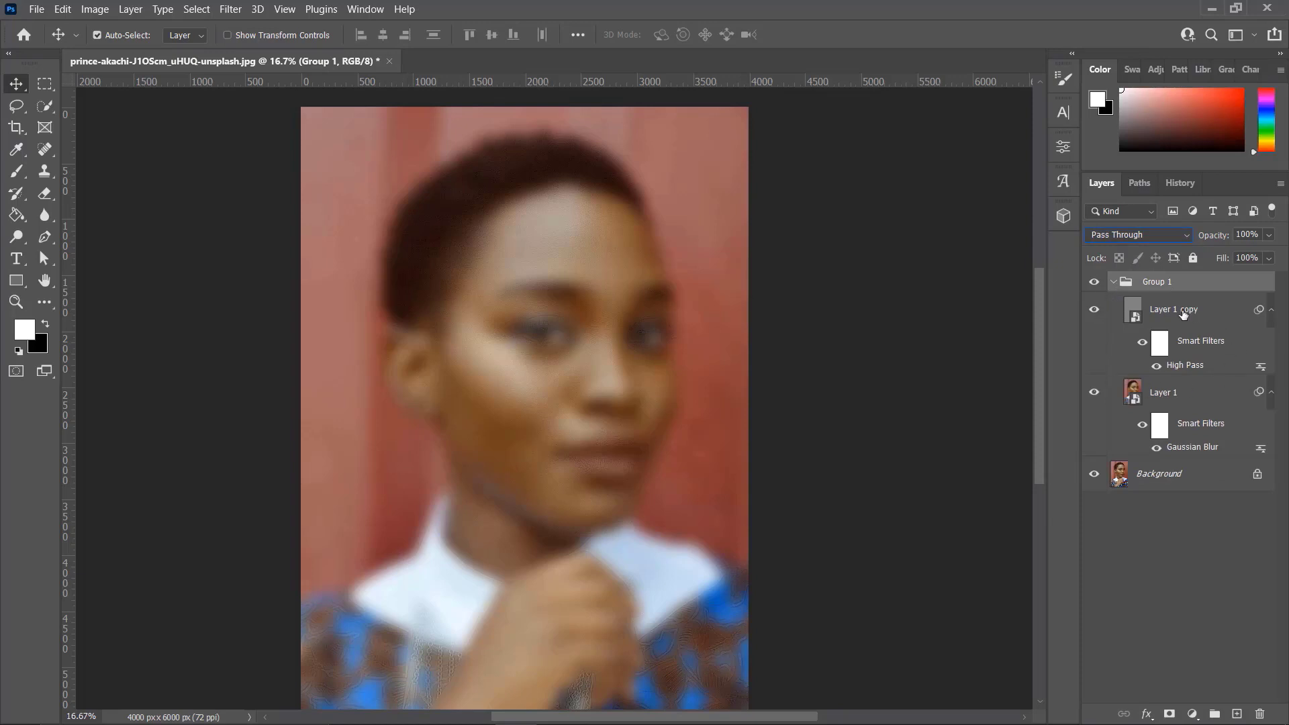
click(1110, 282)
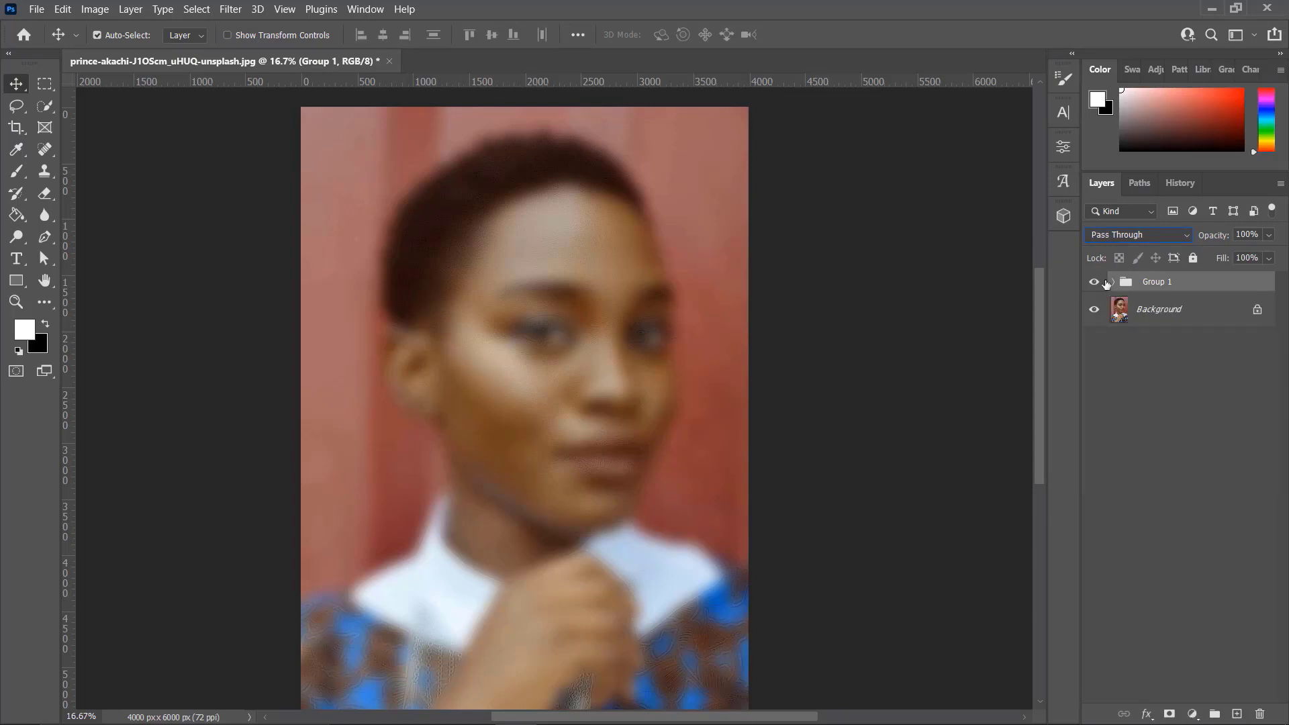
click(1093, 283)
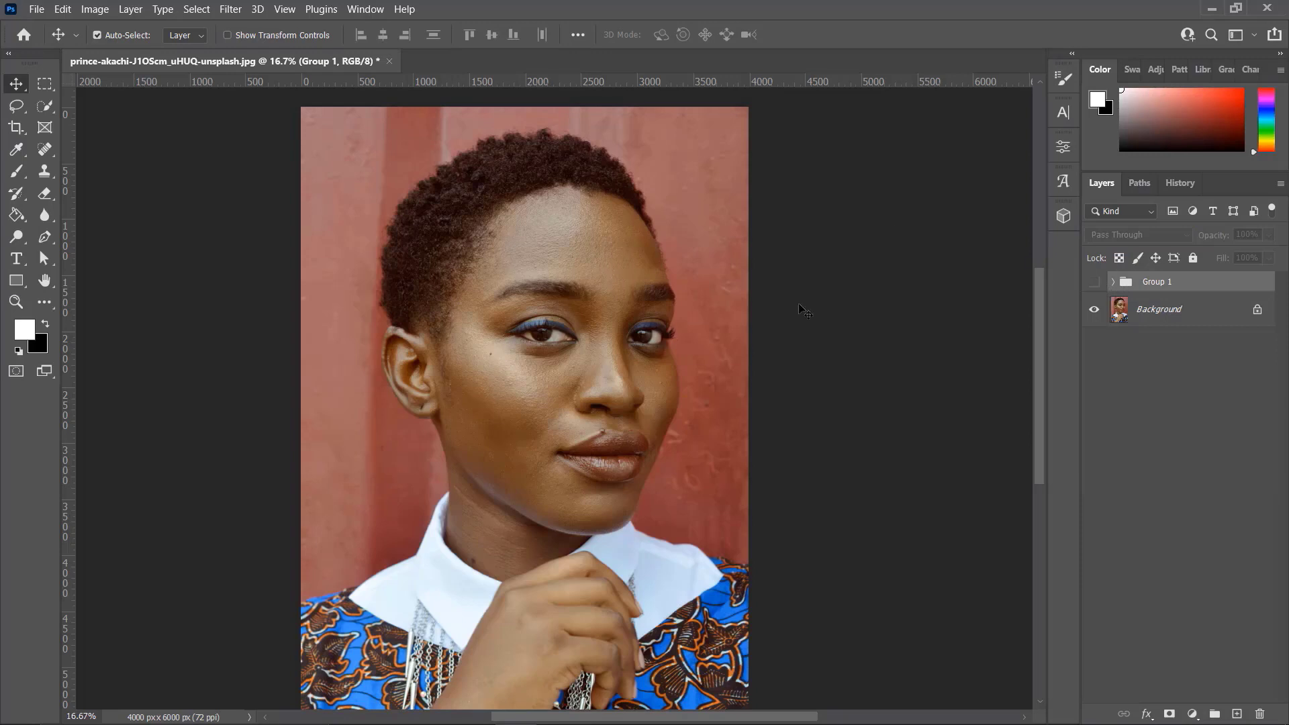
click(1094, 282)
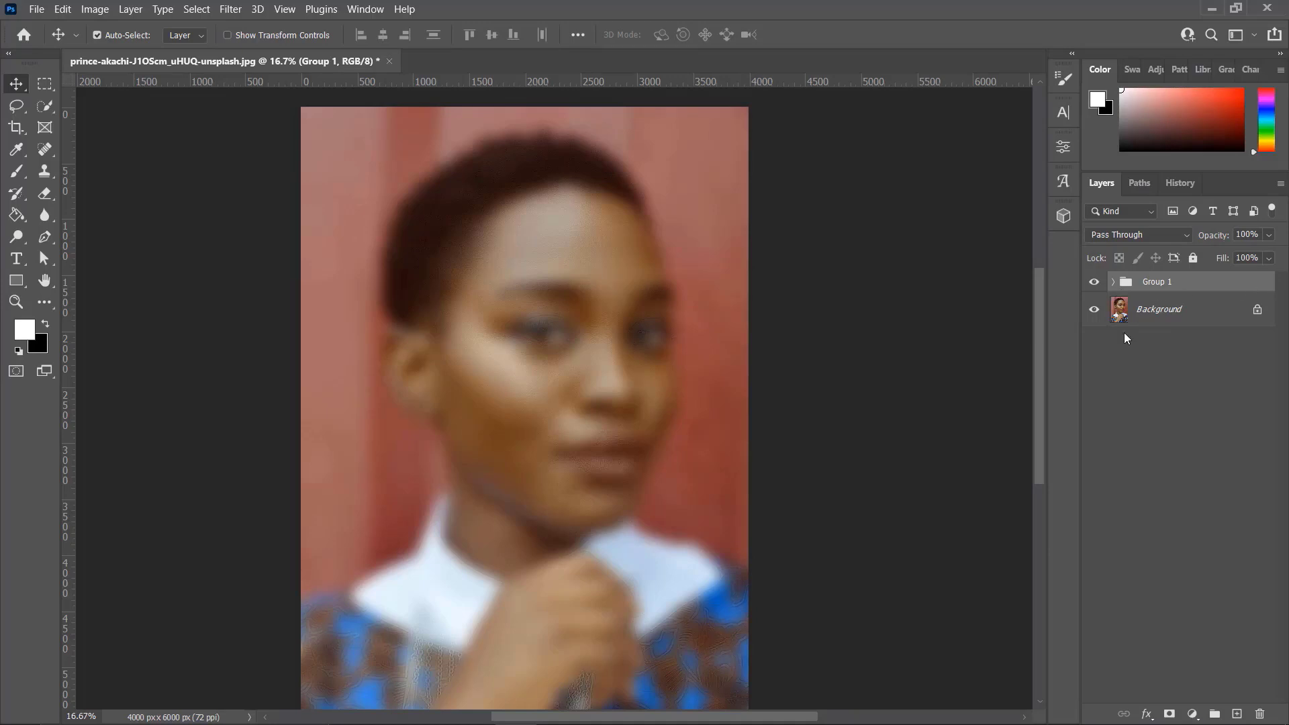
alt+click(1169, 713)
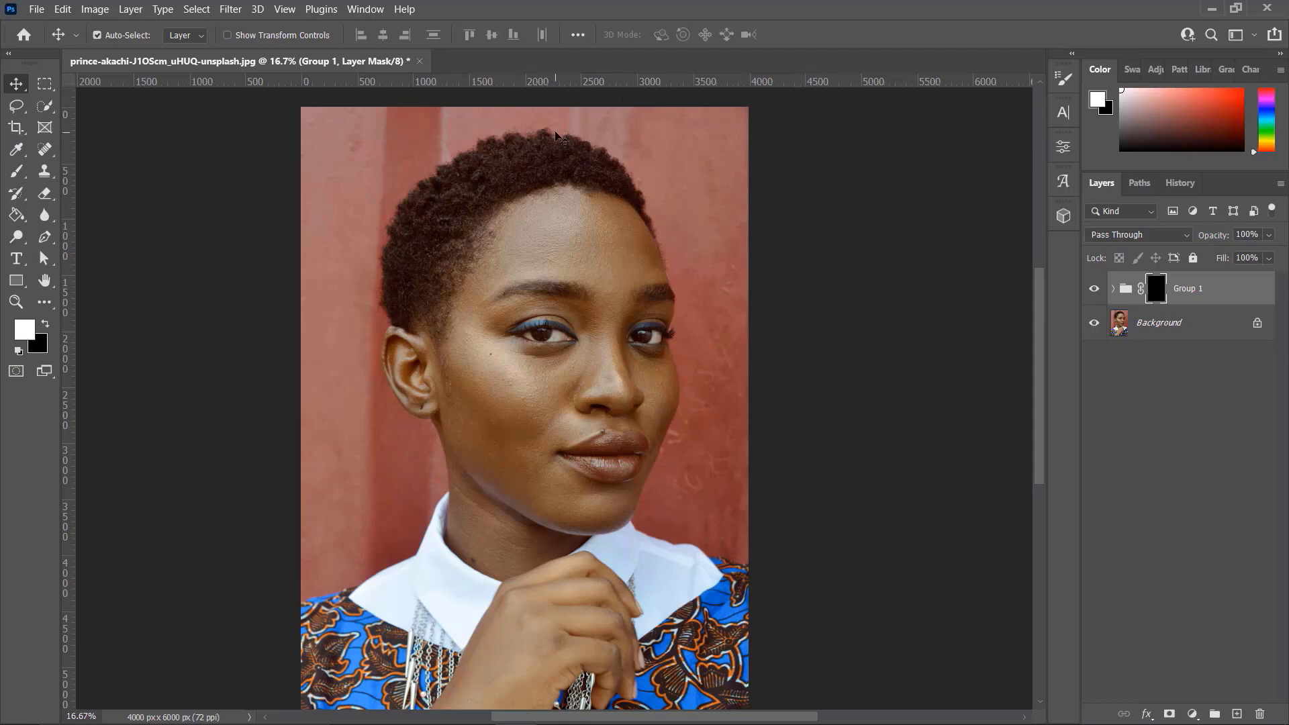
Activate the Brush tool with the 30-pixel soft round tip at 0% hardness for painting on the face.
key(ctrl)
key(ctrl+plus)
key(ctrl+plus)
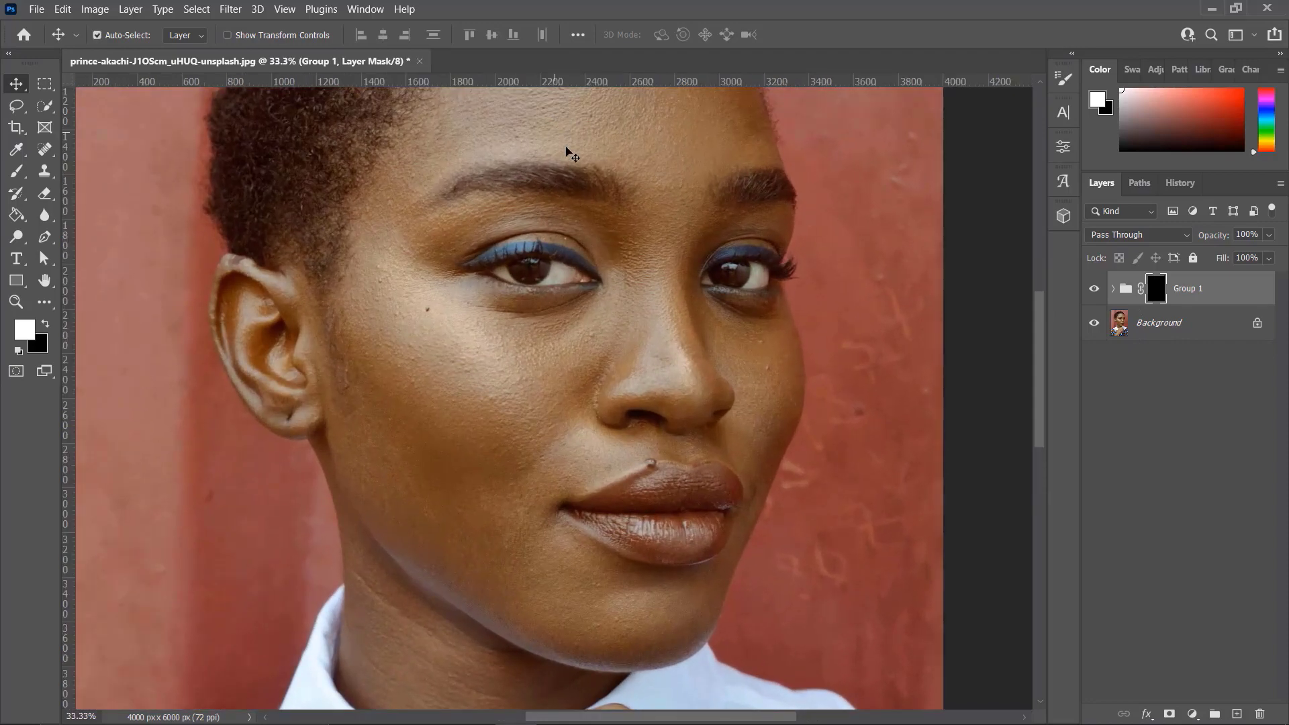
drag(581, 231, 649, 405)
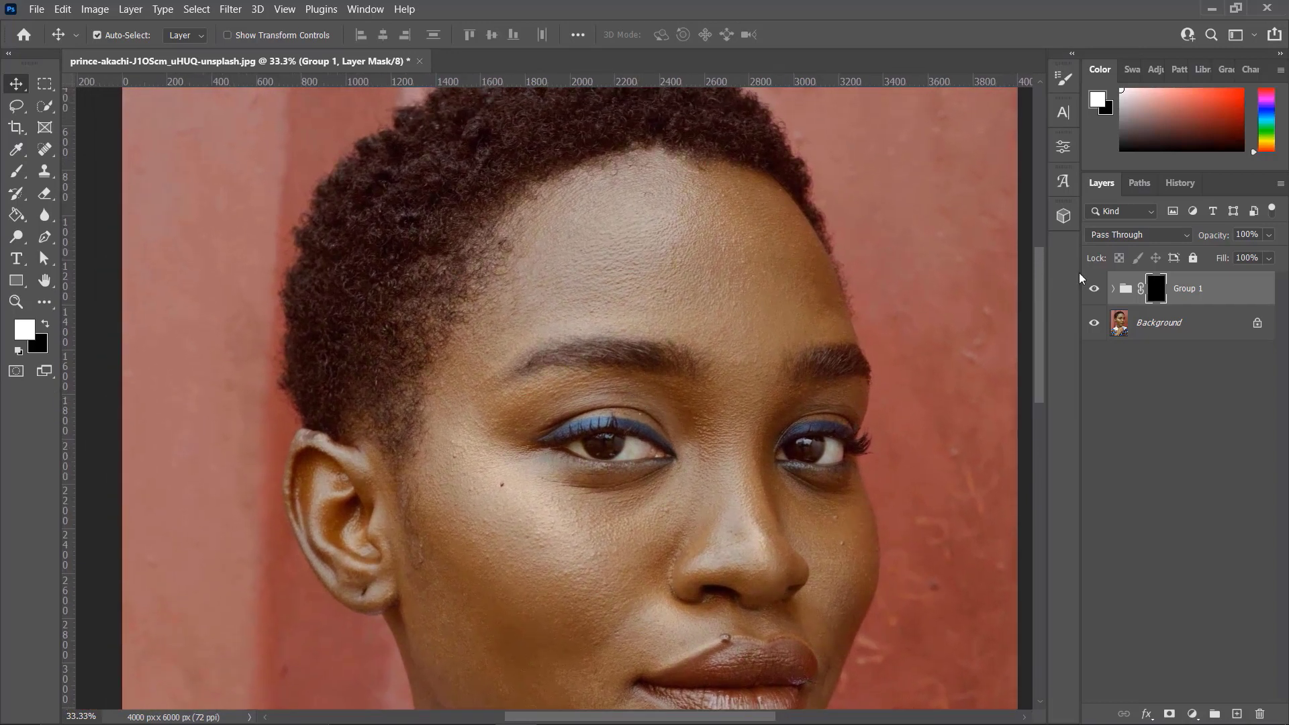
click(14, 172)
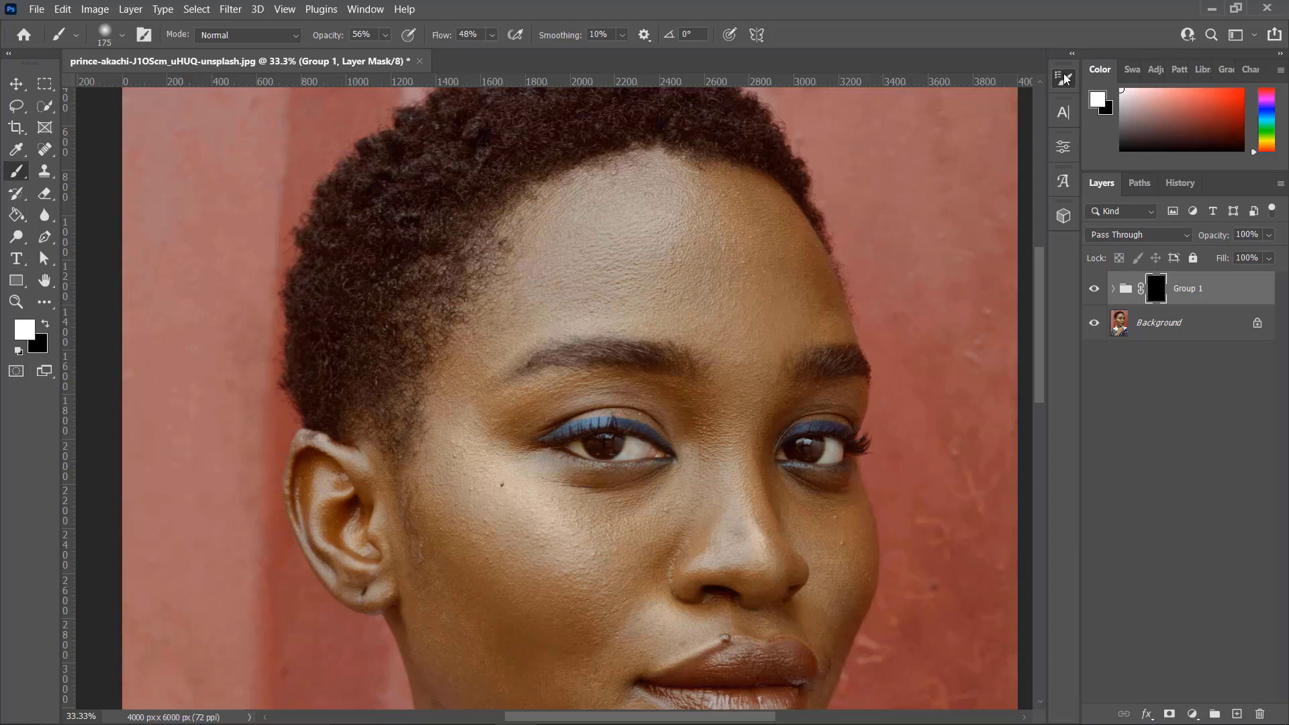
key(F5)
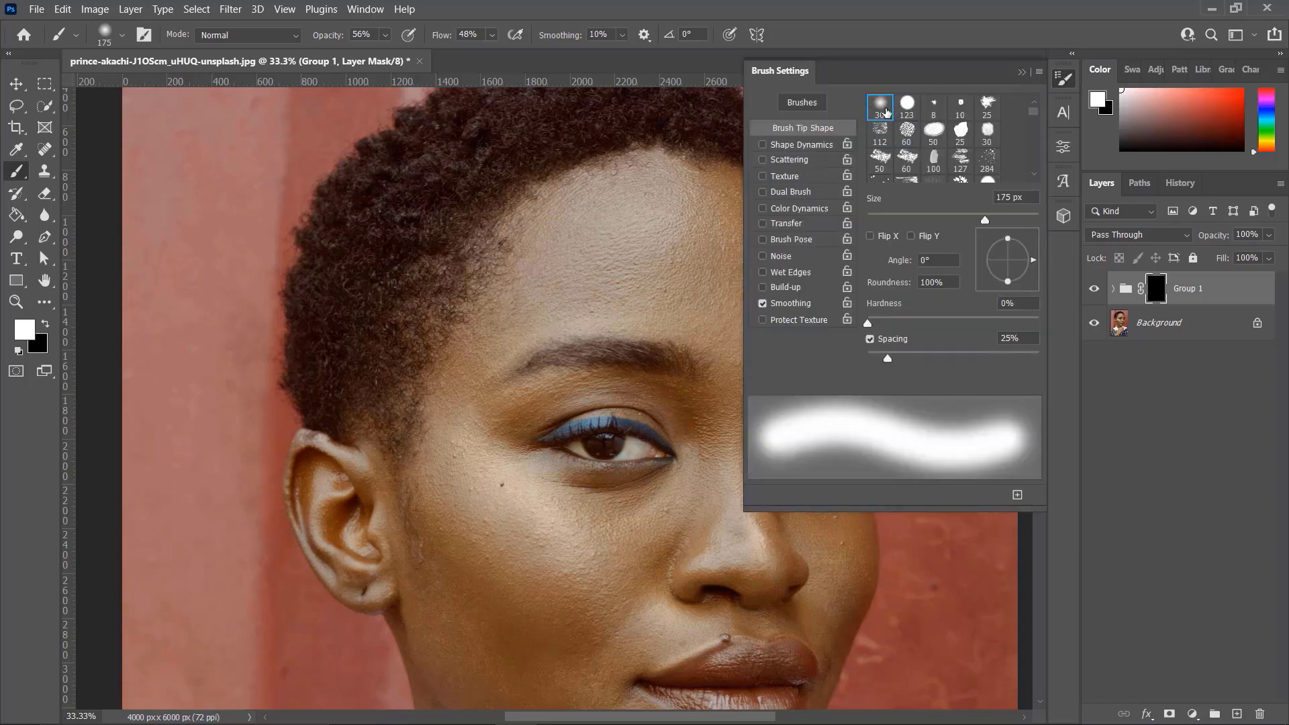
click(908, 106)
click(880, 106)
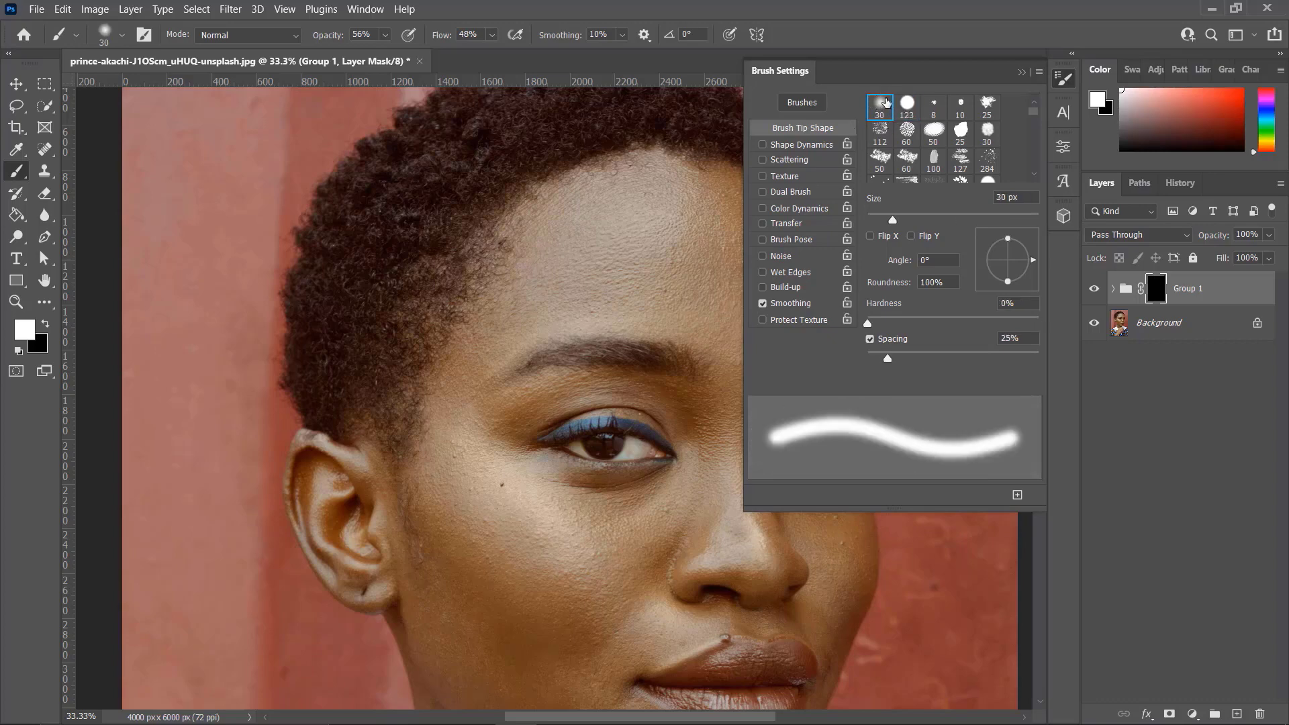
click(1021, 72)
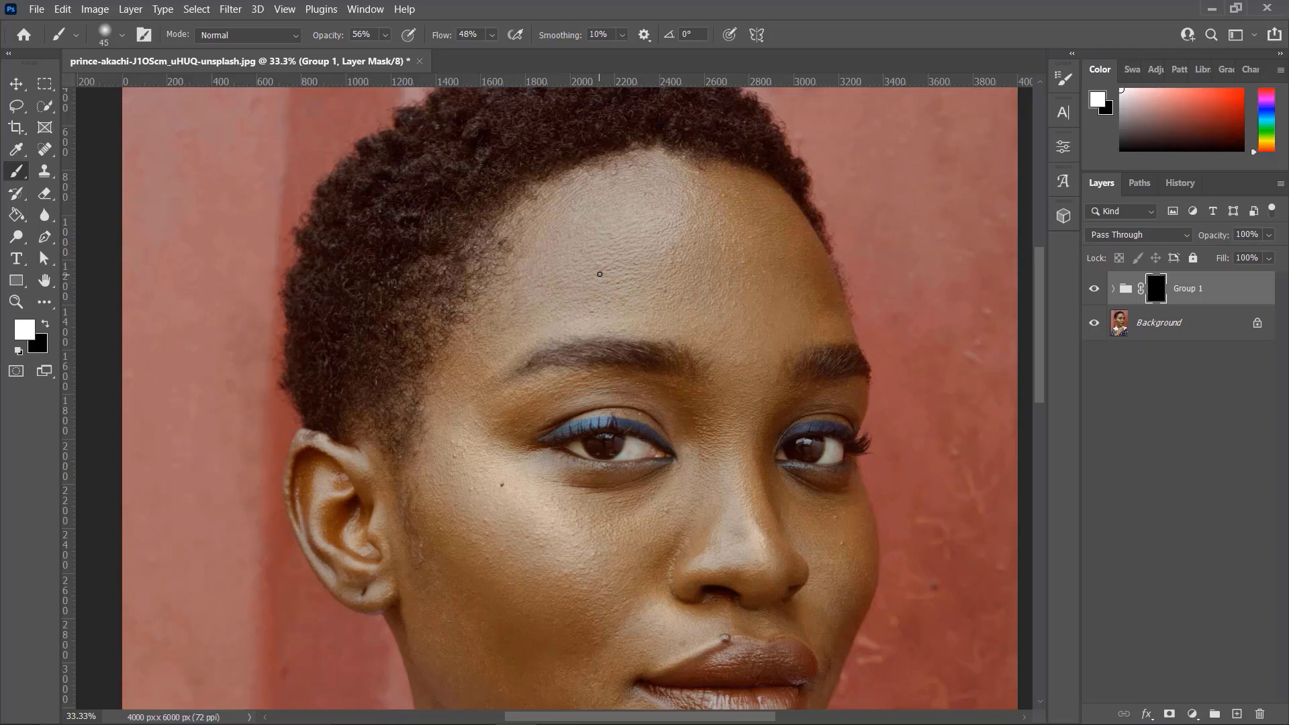
Set the brush to 65% opacity, 51% flow and a size of 300 pixels for the forehead.
key(bracketright)
key(bracketleft)
scroll(608, 343, up, 2)
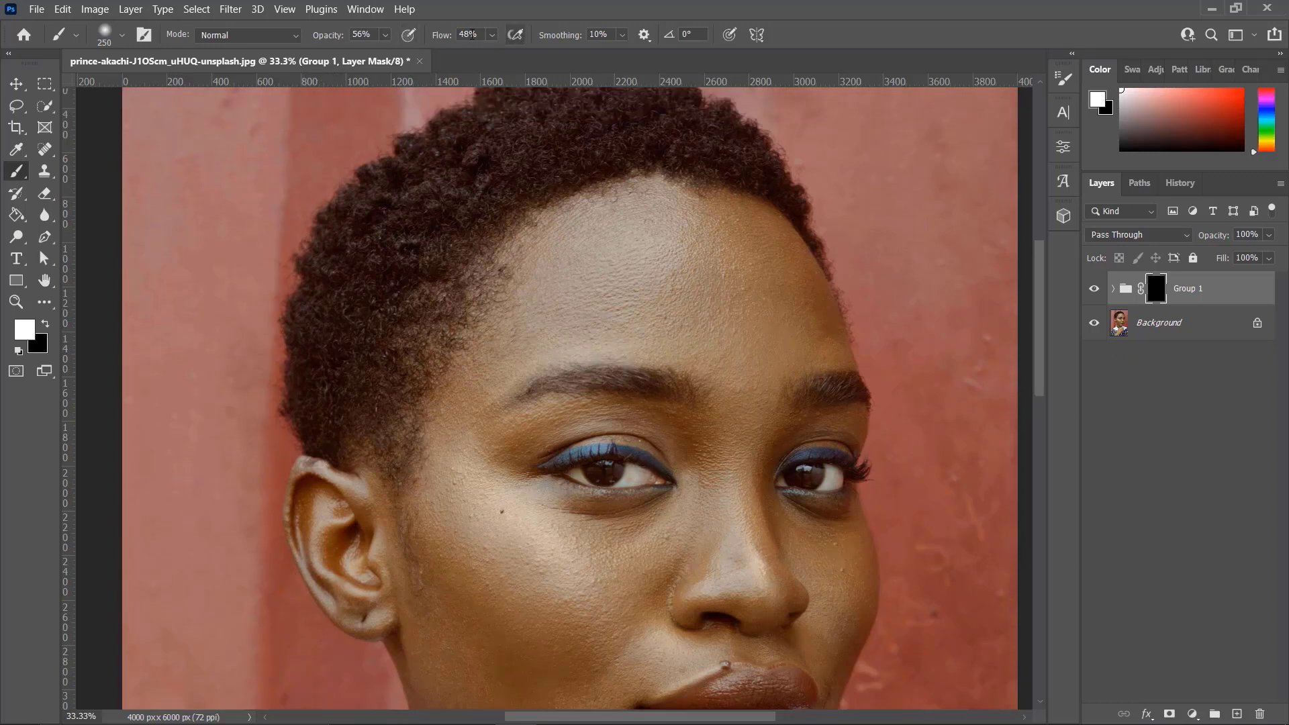
click(384, 37)
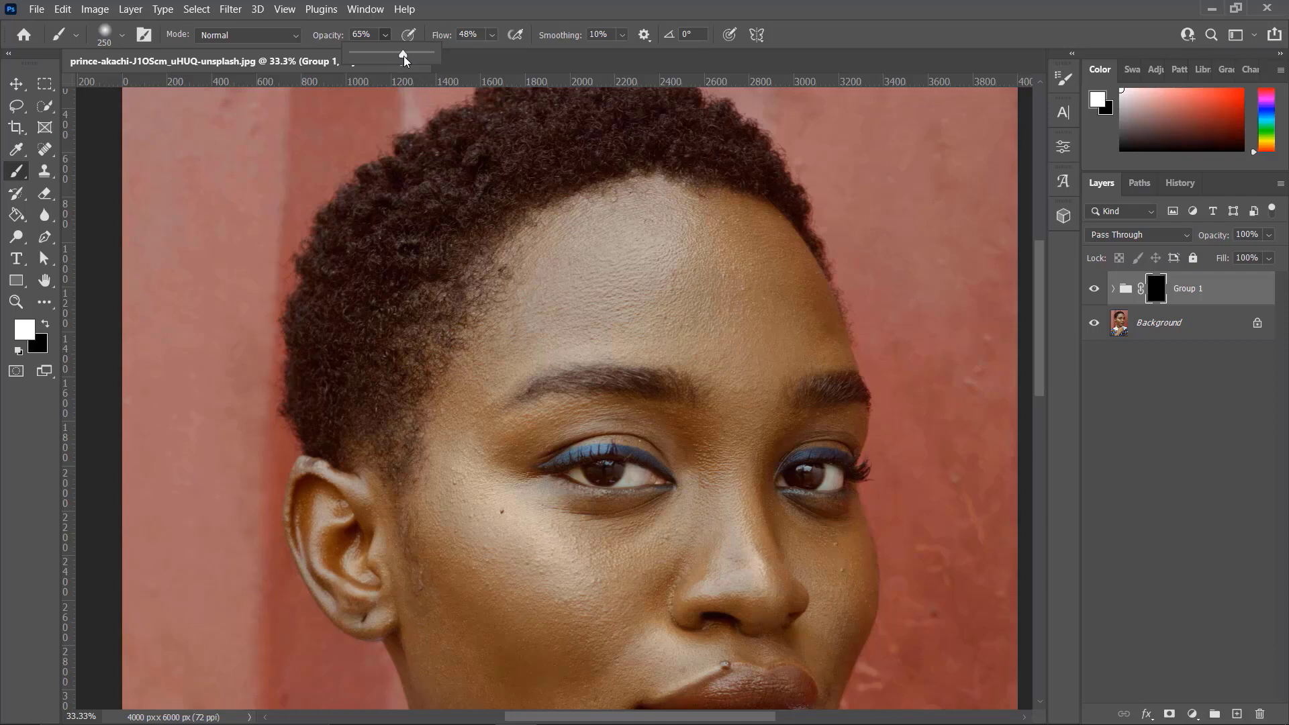
click(492, 35)
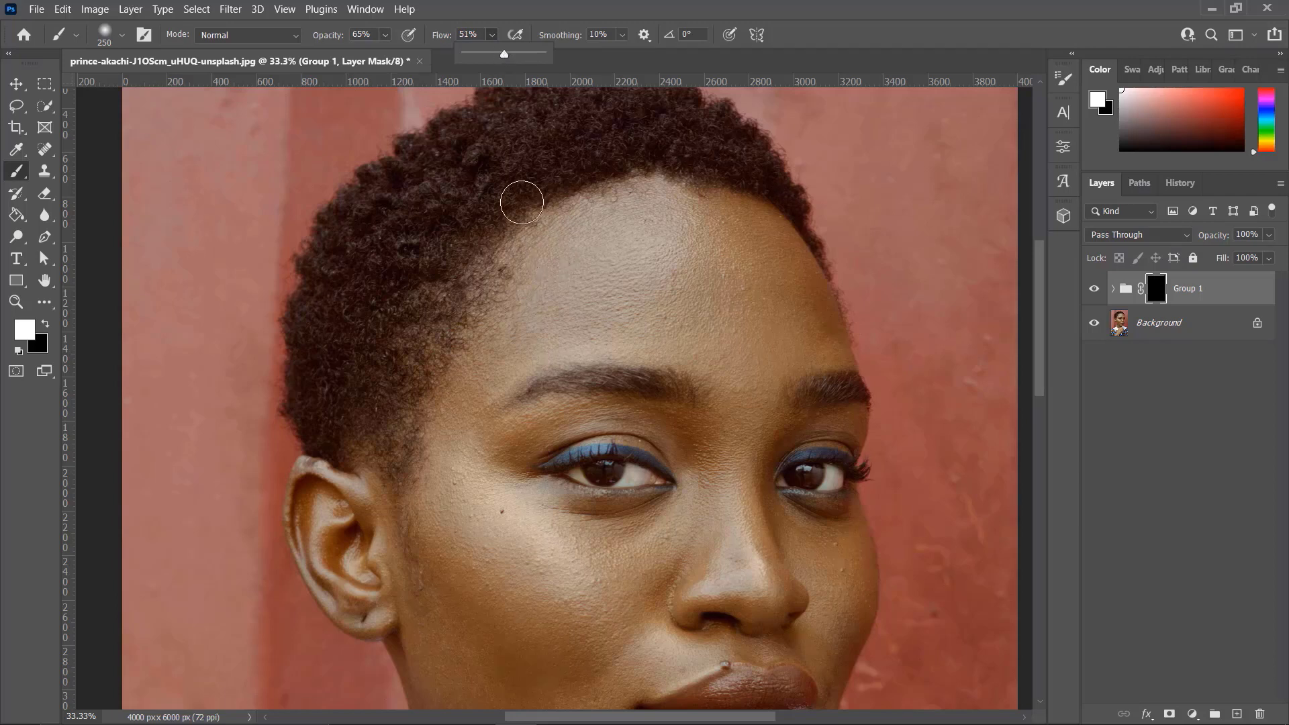
click(491, 5)
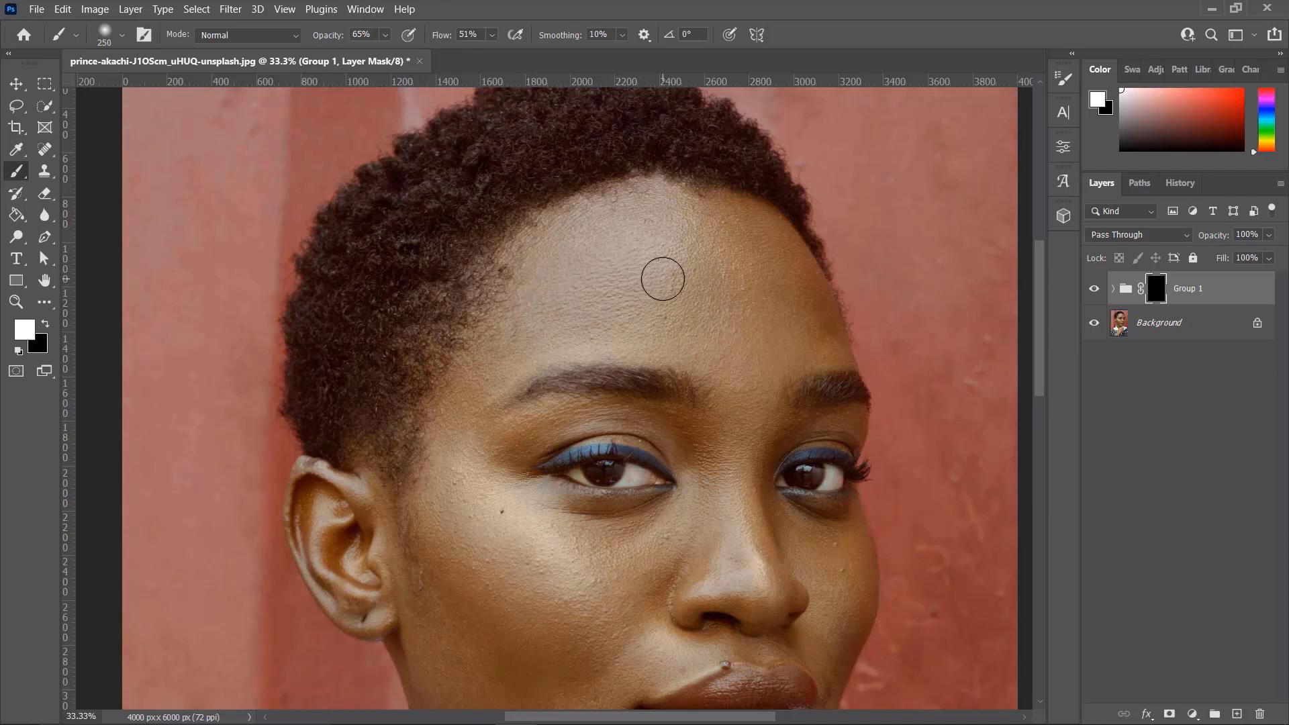
key(bracketright)
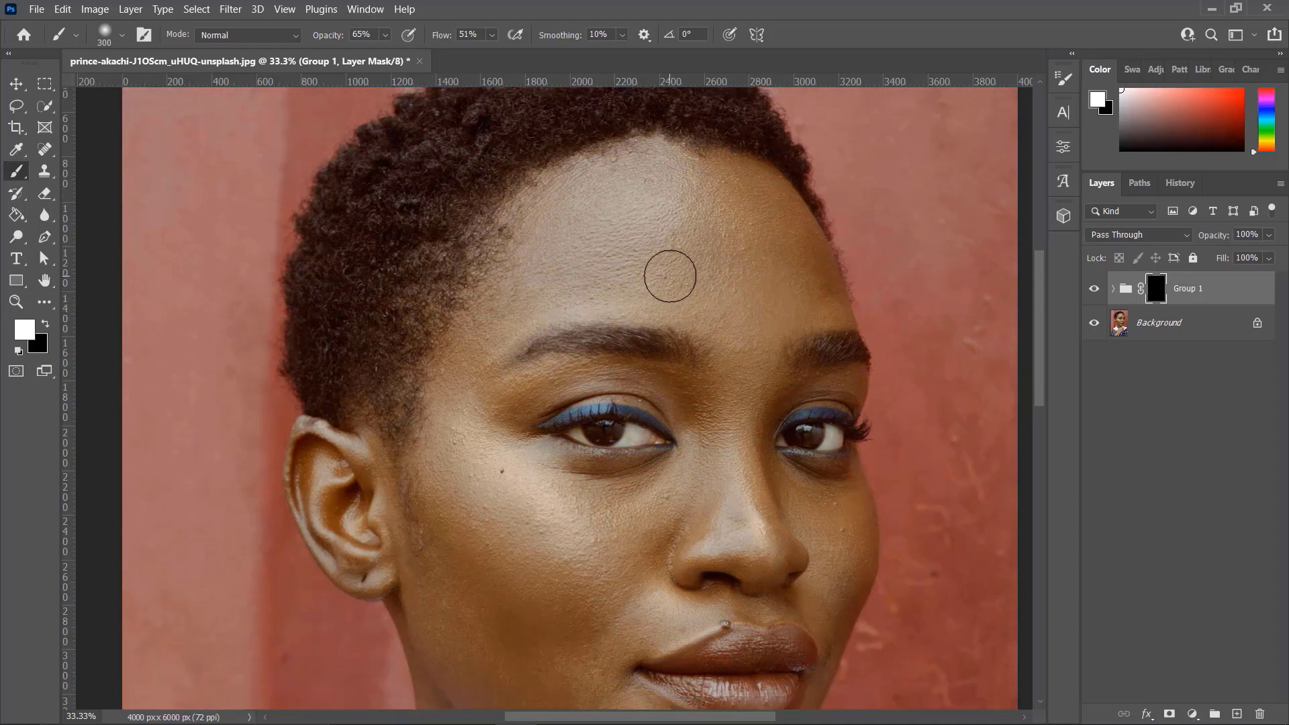
Paint white on Group 1's mask across the forehead with the brush enlarged to 400 pixels.
key(bracketright)
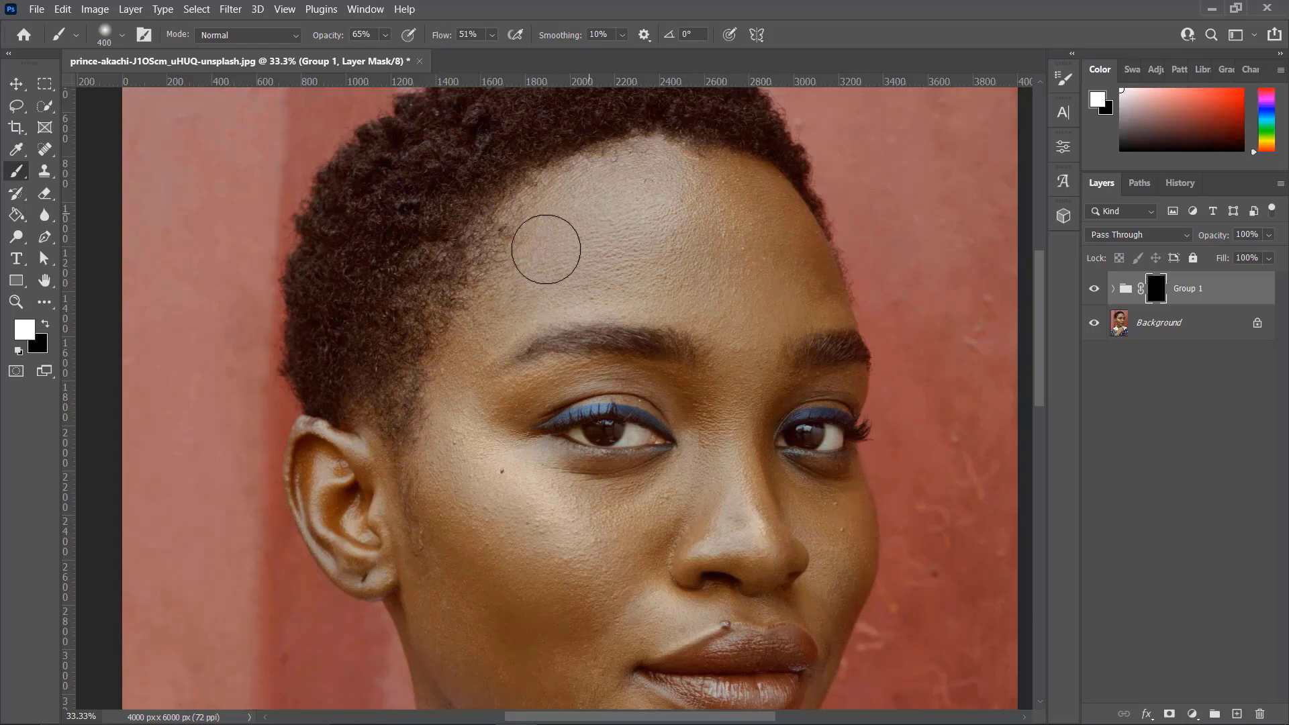
scroll(588, 375, up, 1)
scroll(588, 375, up, 1)
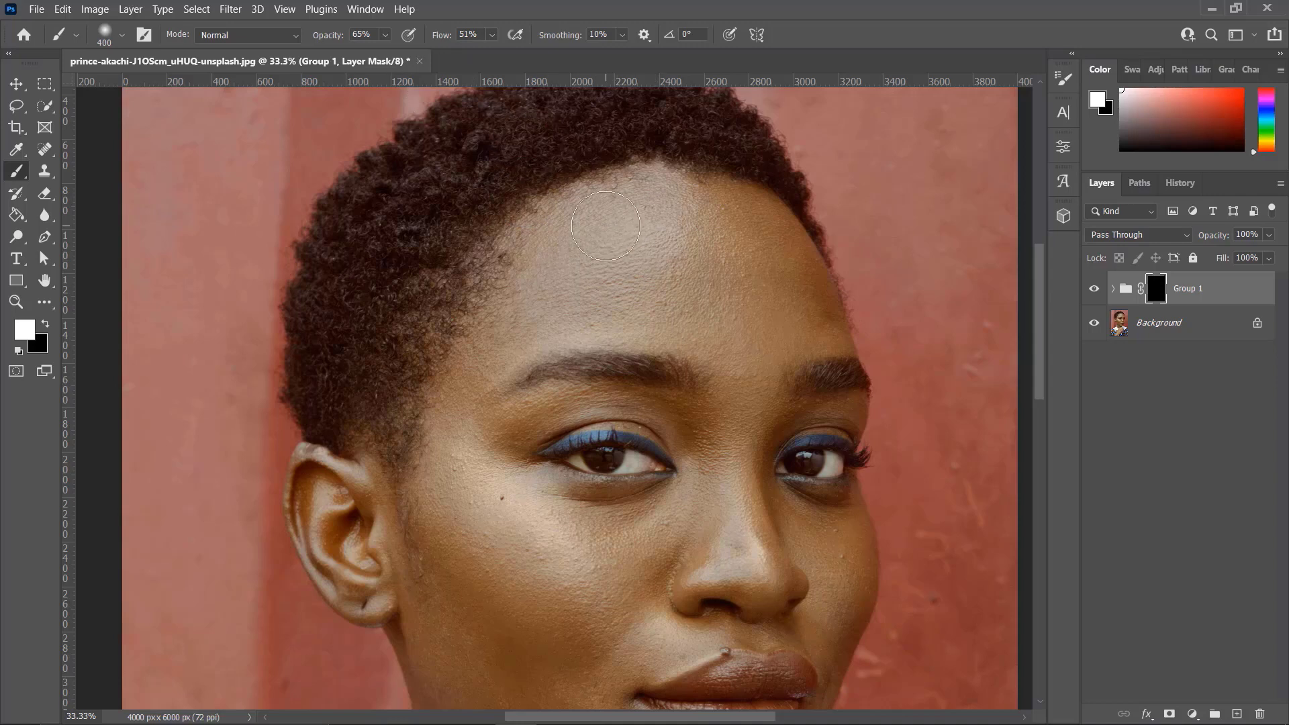
key(bracketright)
mouse_move(693, 253)
mouse_down()
mouse_move(707, 245)
mouse_move(670, 236)
mouse_move(745, 236)
mouse_move(654, 282)
mouse_up()
Reduce the brush to 200 pixels and paint the group's mask over the lower forehead and the skin around the near eye.
key(bracketleft)
key(bracketleft)
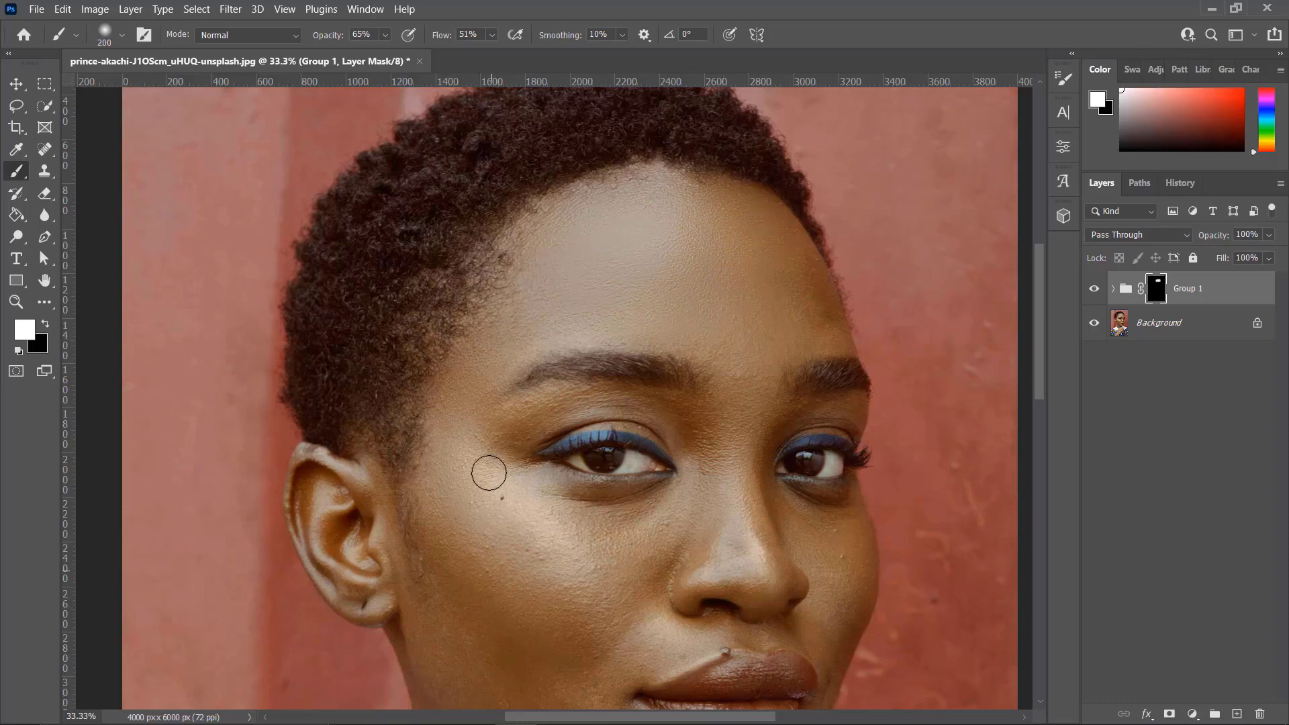
mouse_move(600, 320)
mouse_down()
mouse_move(768, 368)
mouse_move(817, 337)
mouse_move(513, 293)
mouse_move(575, 260)
mouse_up()
Enlarge the brush to 500 pixels and paint the group's mask over the near cheek and jaw.
key(ctrl+minus)
scroll(533, 446, down, 2)
key(bracketright)
key(bracketright)
key(bracketright)
key(bracketright)
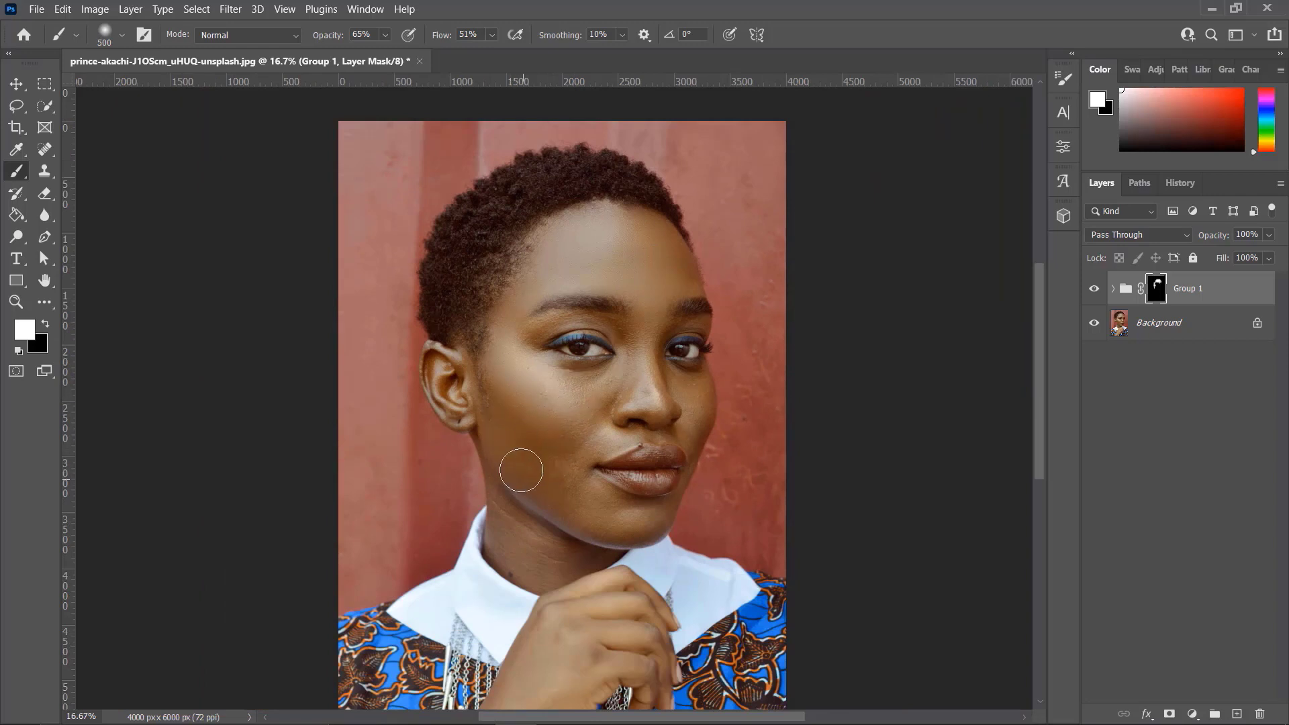
Reduce the brush to 200 pixels and paint the group's mask over the nose, chin and far cheek.
key(bracketleft)
key(bracketleft)
key(bracketleft)
key(bracketleft)
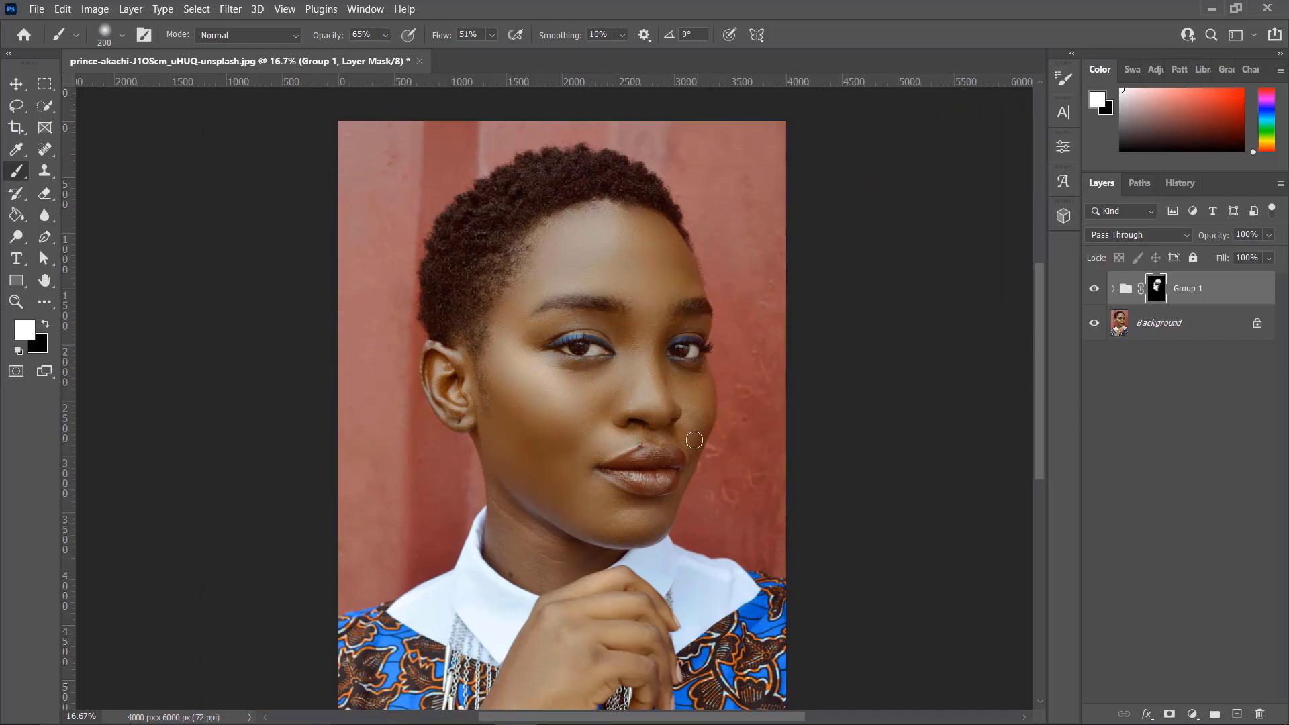
Paint the group's mask over the ear with the brush reduced to 150 pixels.
key(bracketleft)
key(bracketleft)
drag(440, 362, 455, 396)
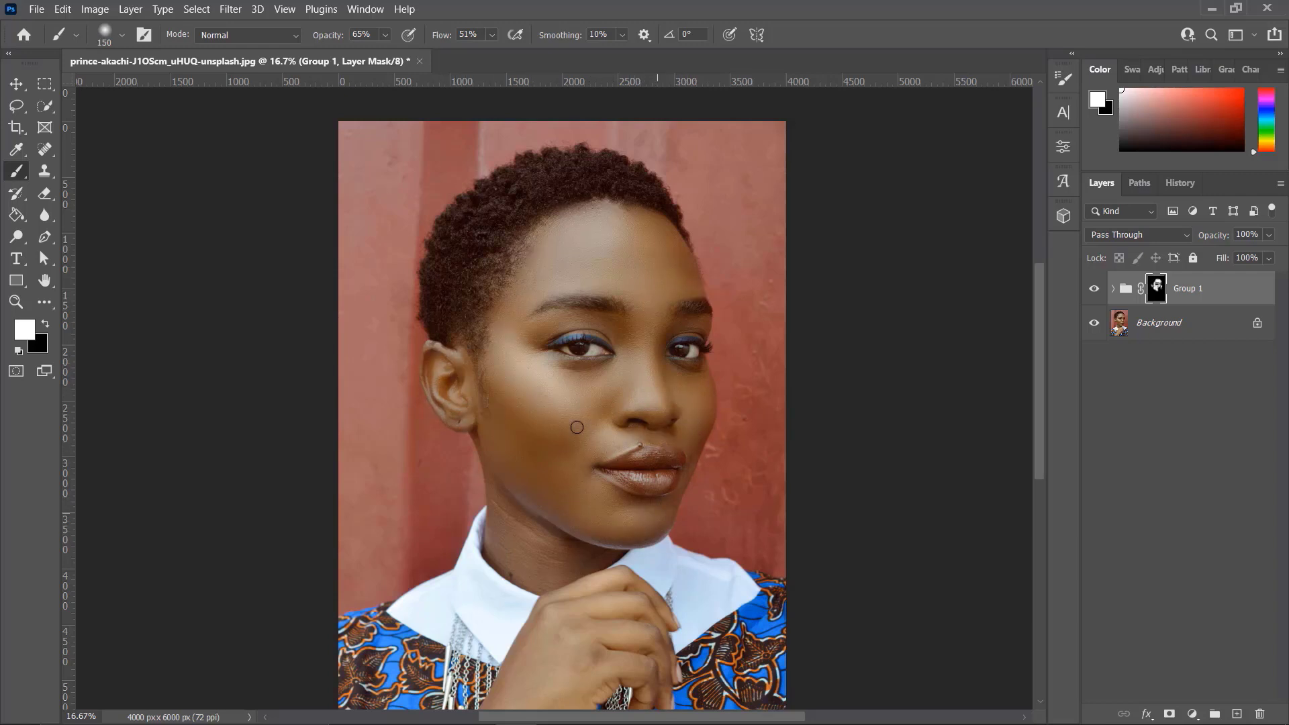
Paint the group's mask over the neck with a 200-pixel brush.
key(bracketright)
key(bracketright)
drag(556, 574, 583, 574)
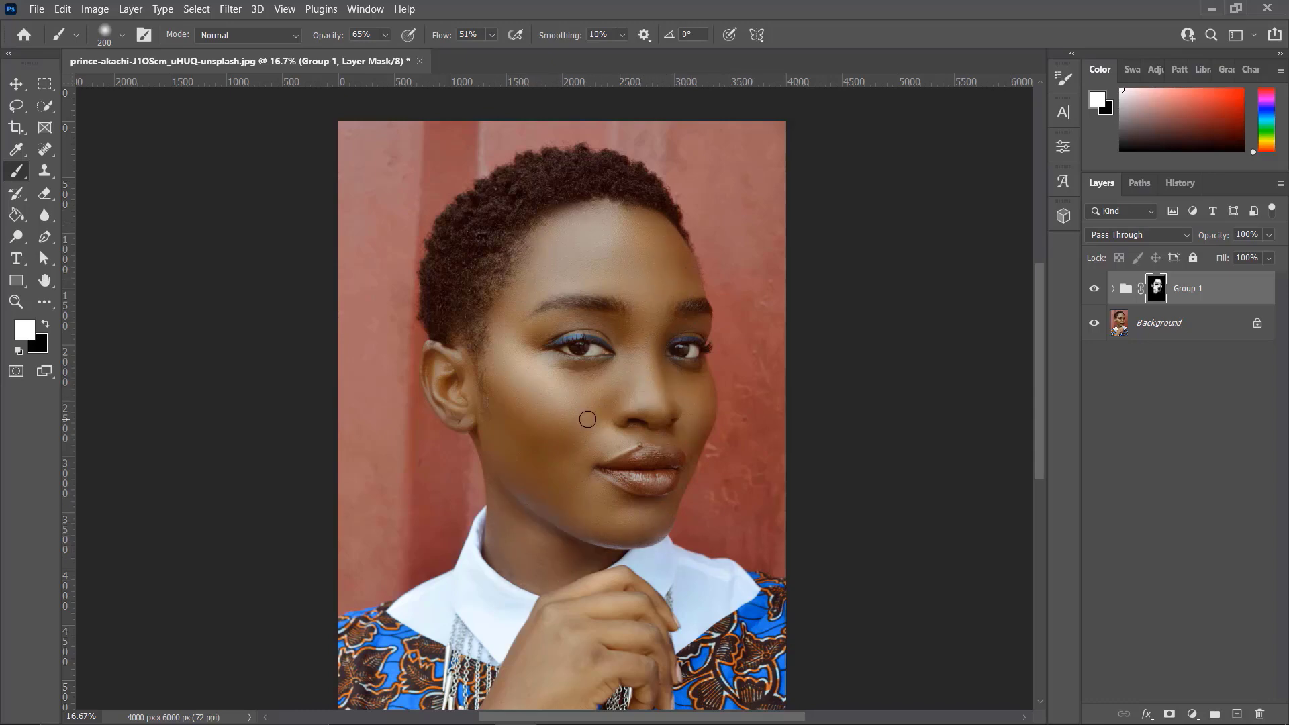
Set Group 1's opacity to 82% to soften the skin smoothing on the face.
key(ctrl+plus)
key(ctrl+plus)
key(ctrl+minus)
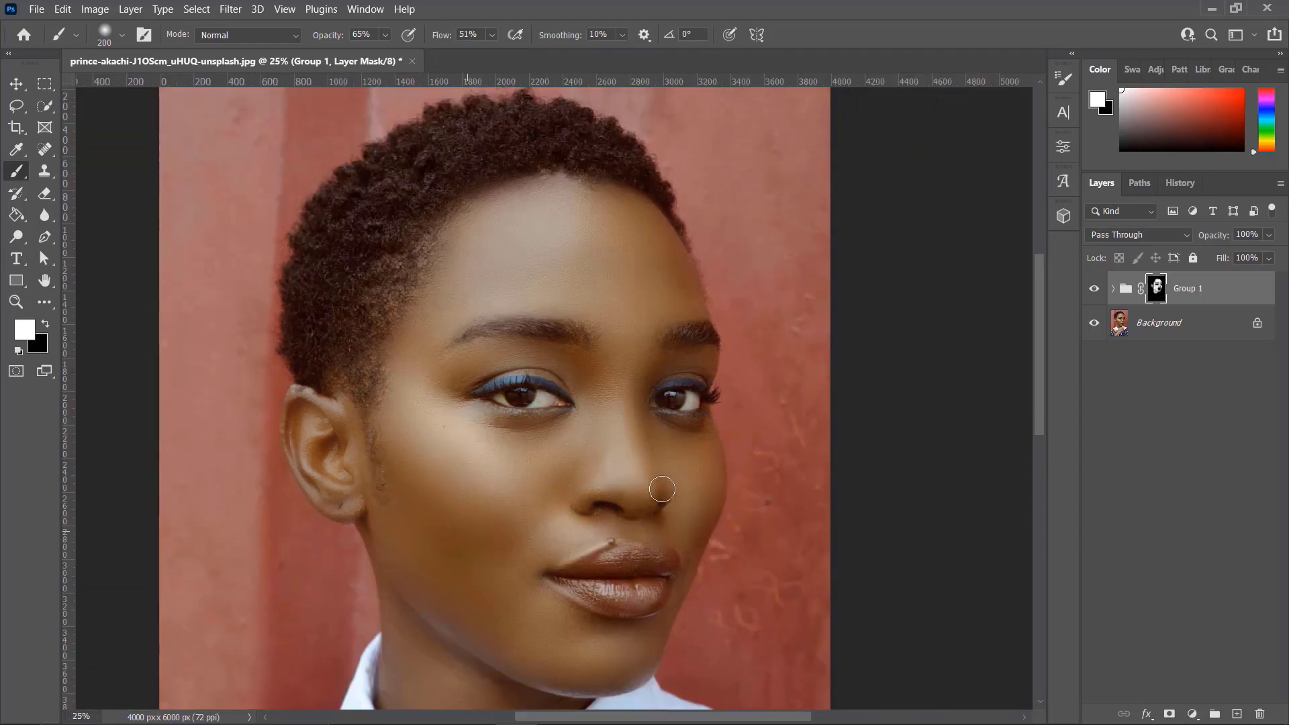
scroll(1008, 484, down, 1)
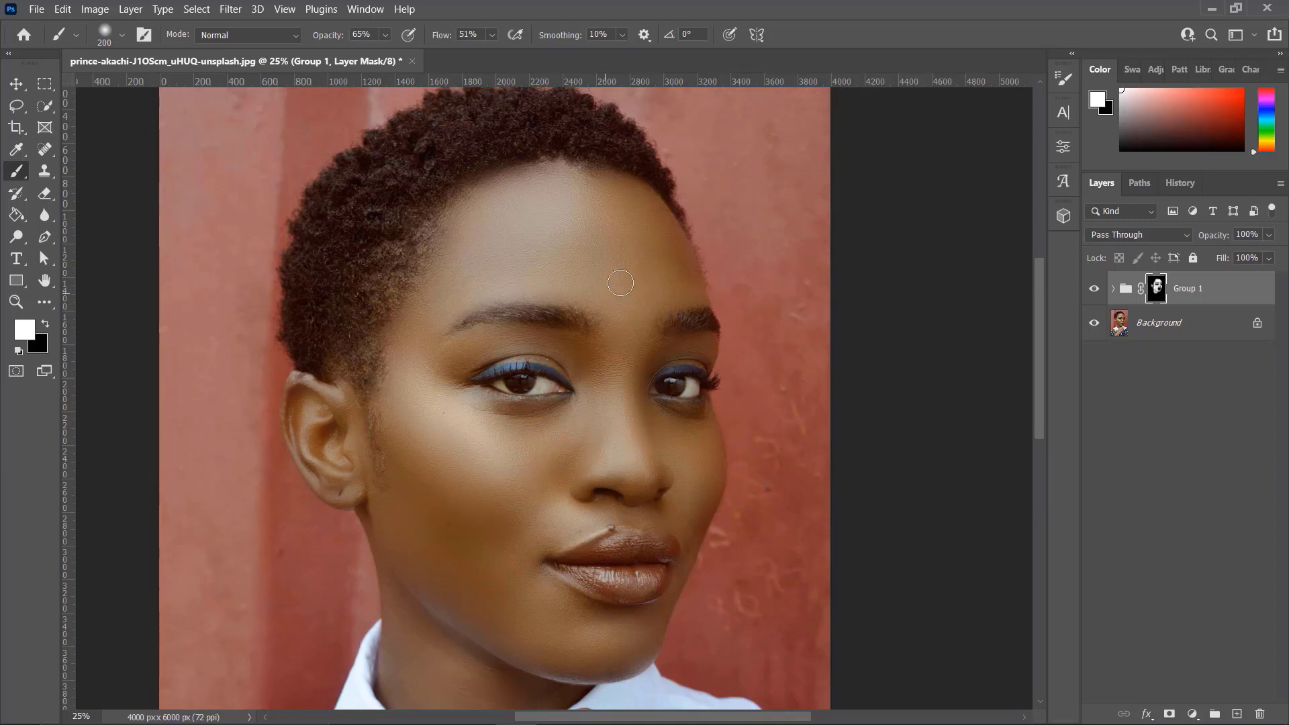
click(1268, 235)
click(1268, 255)
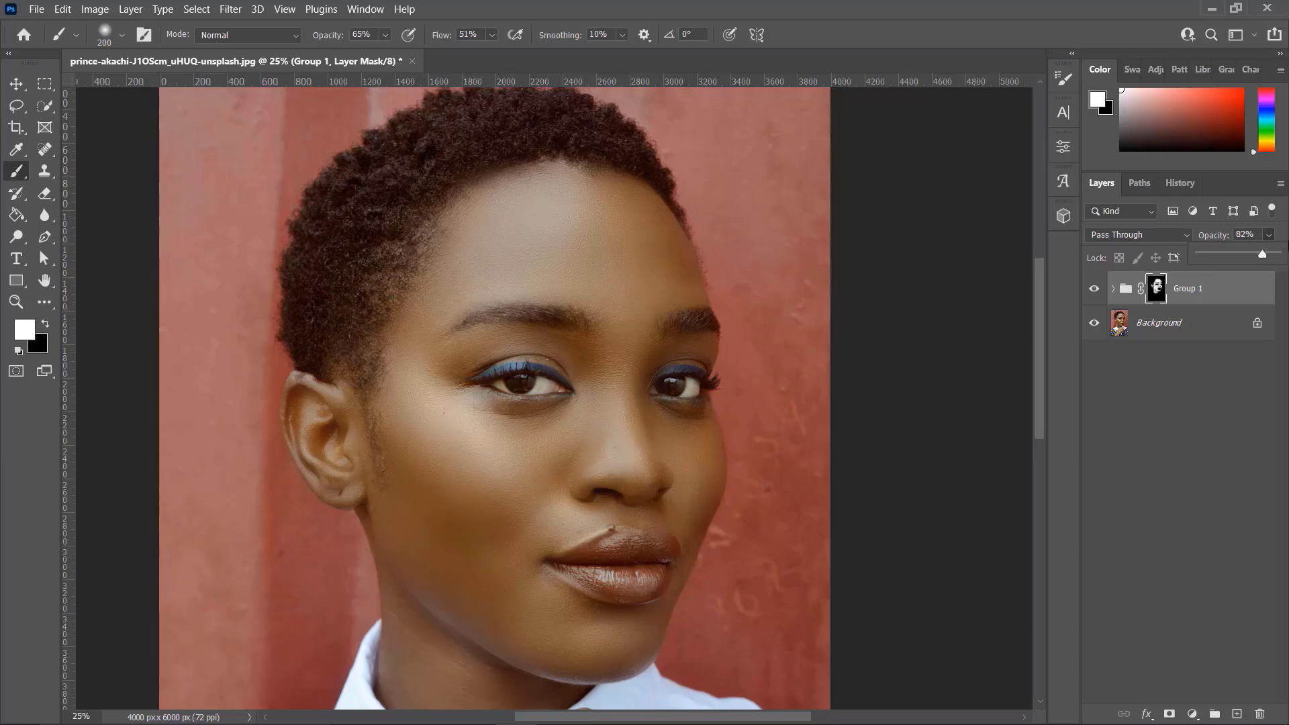
click(1286, 239)
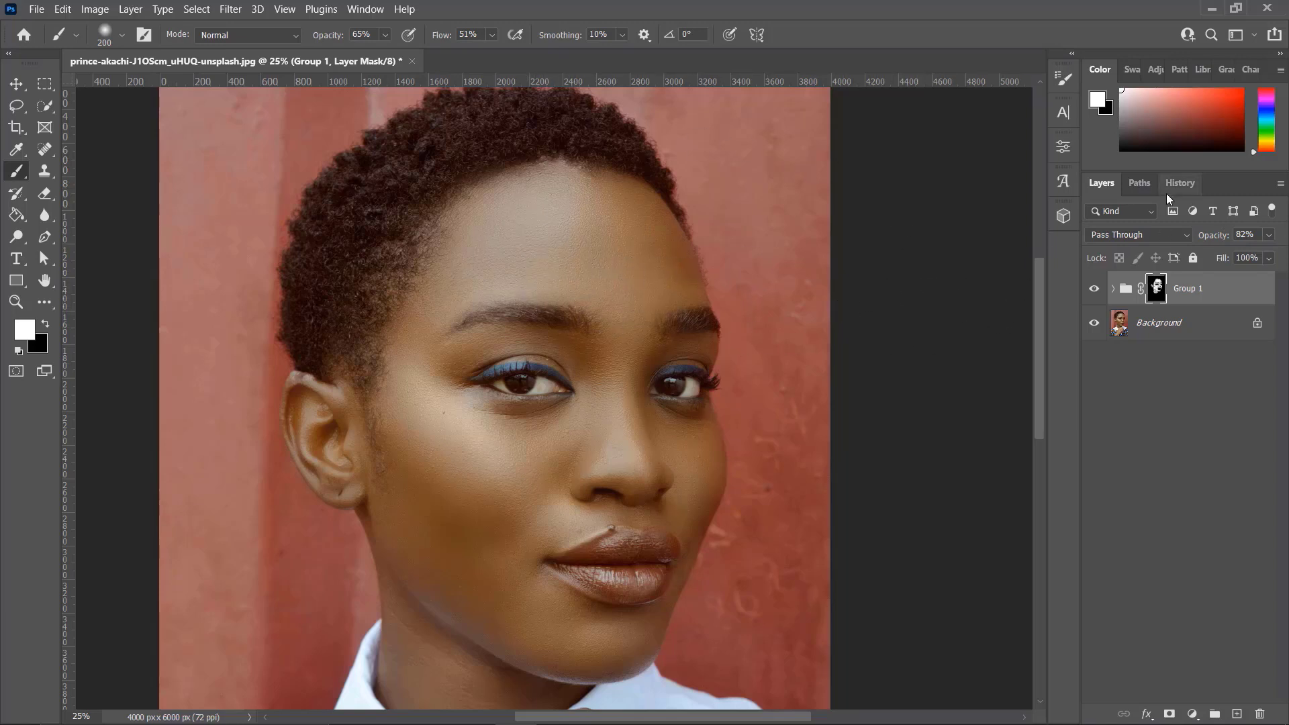
Compare the retouched portrait with the original image in the history, and return to the latest Master Opacity Change state.
click(1179, 183)
scroll(1160, 341, up, 5)
scroll(1160, 341, up, 3)
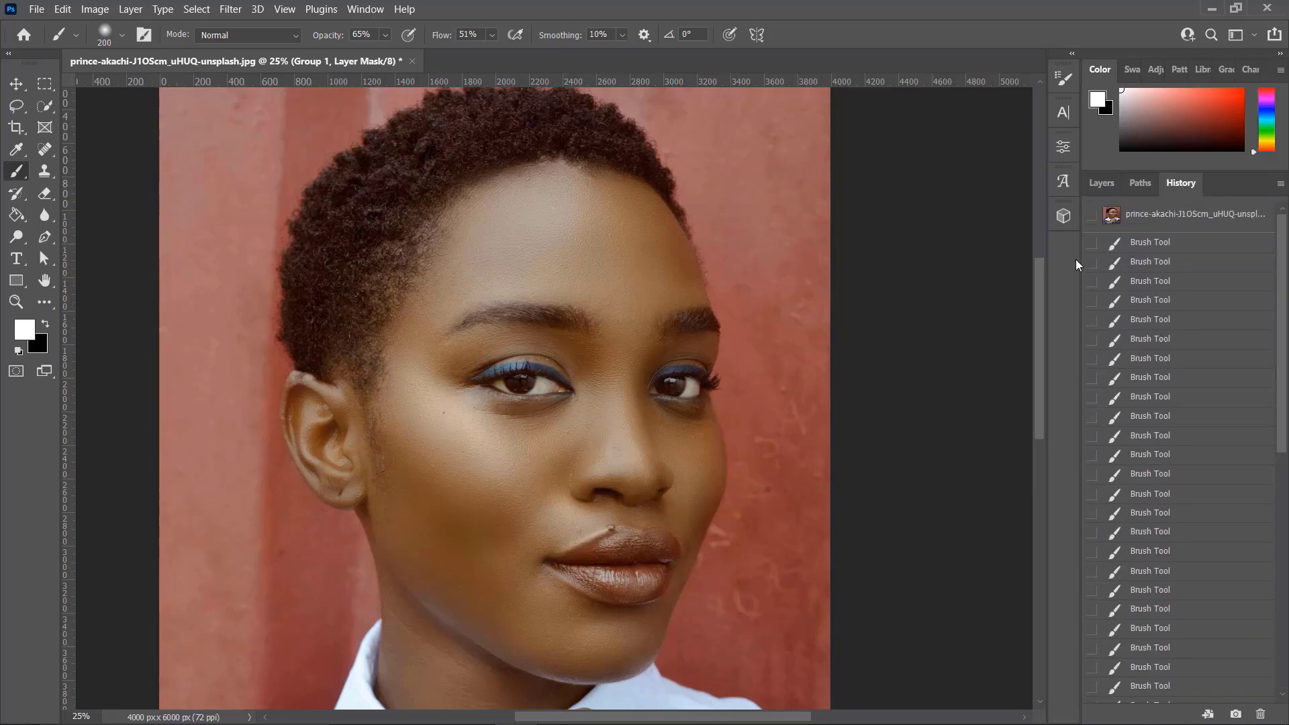
click(1153, 262)
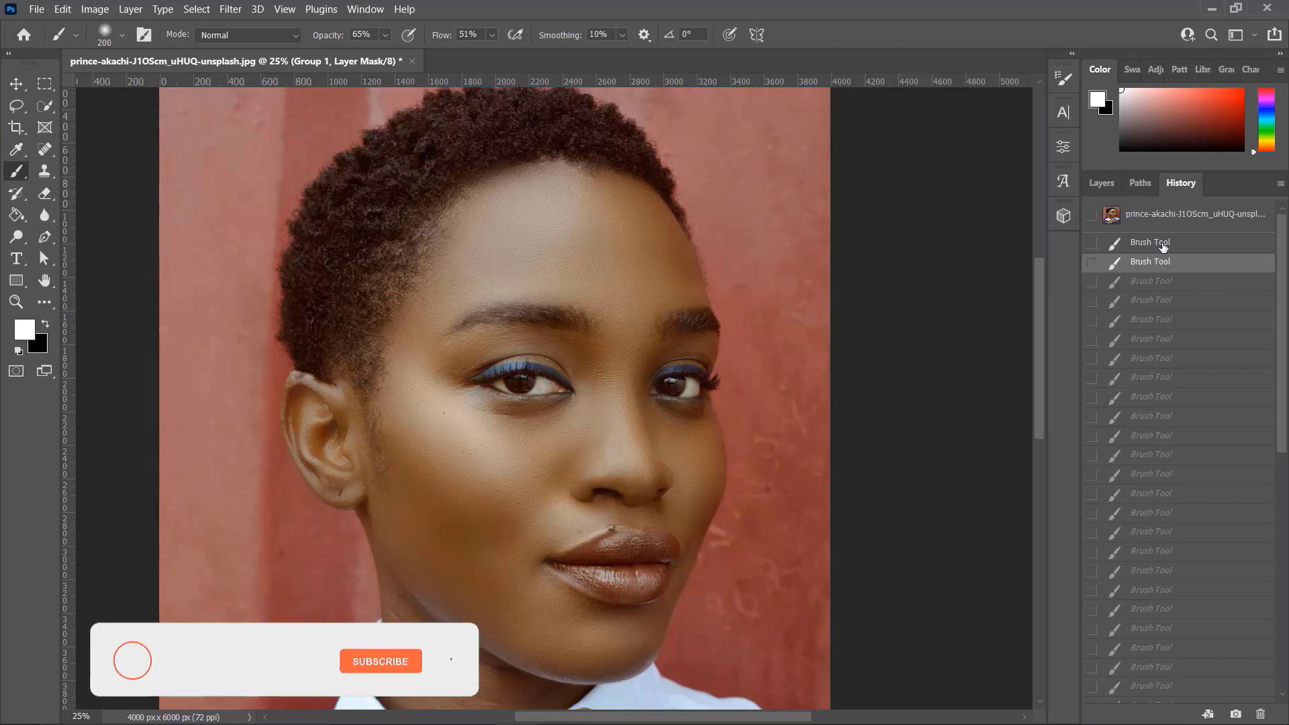
click(1163, 243)
click(1170, 216)
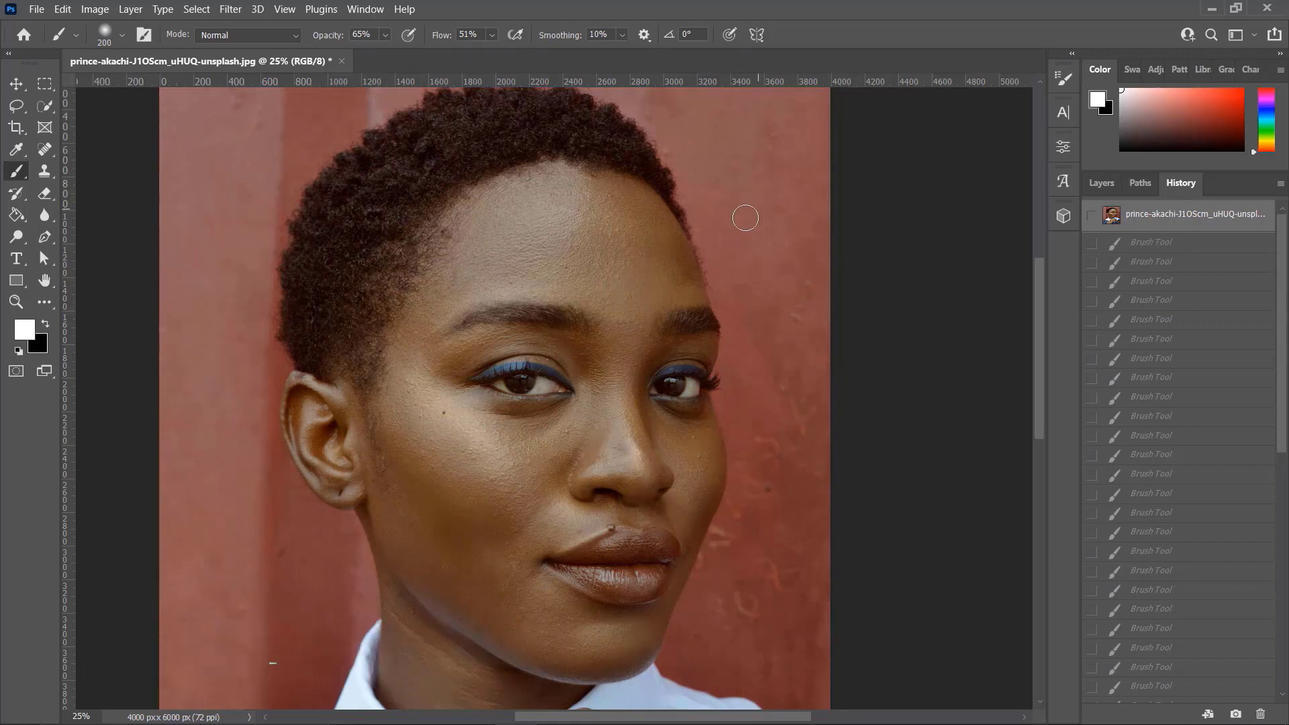
scroll(1145, 433, down, 10)
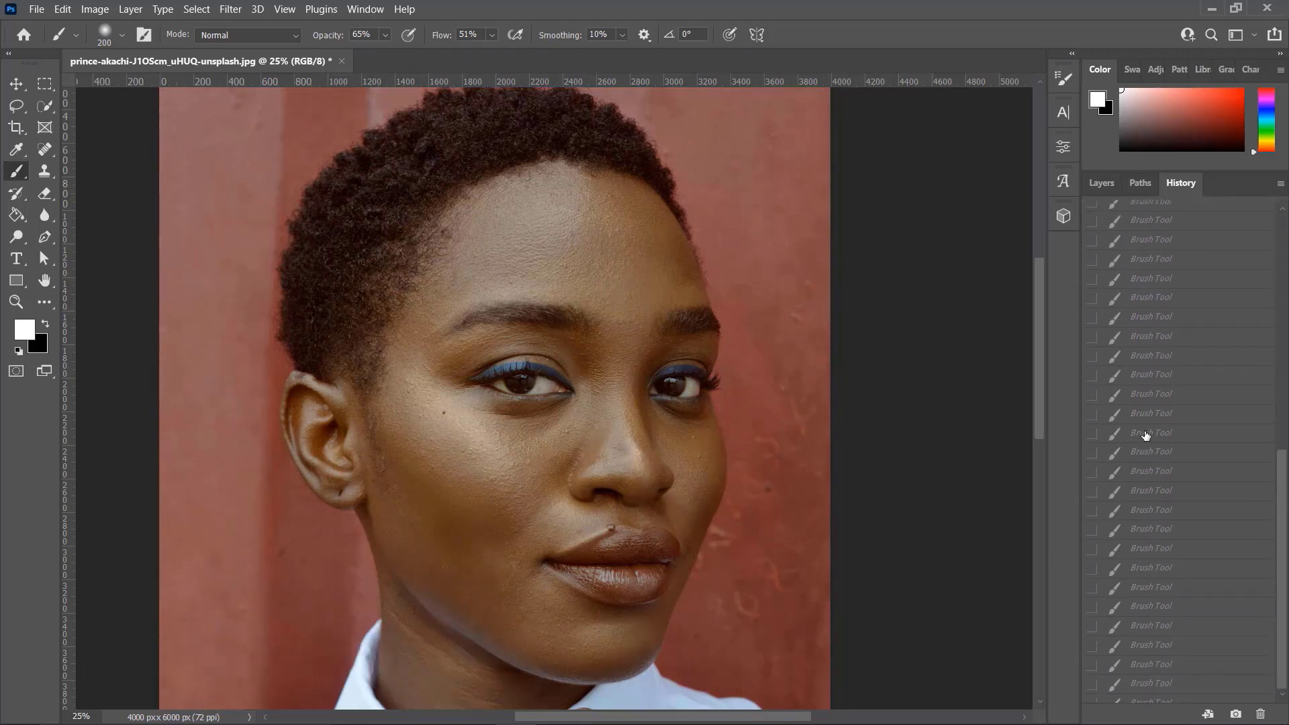
click(1152, 694)
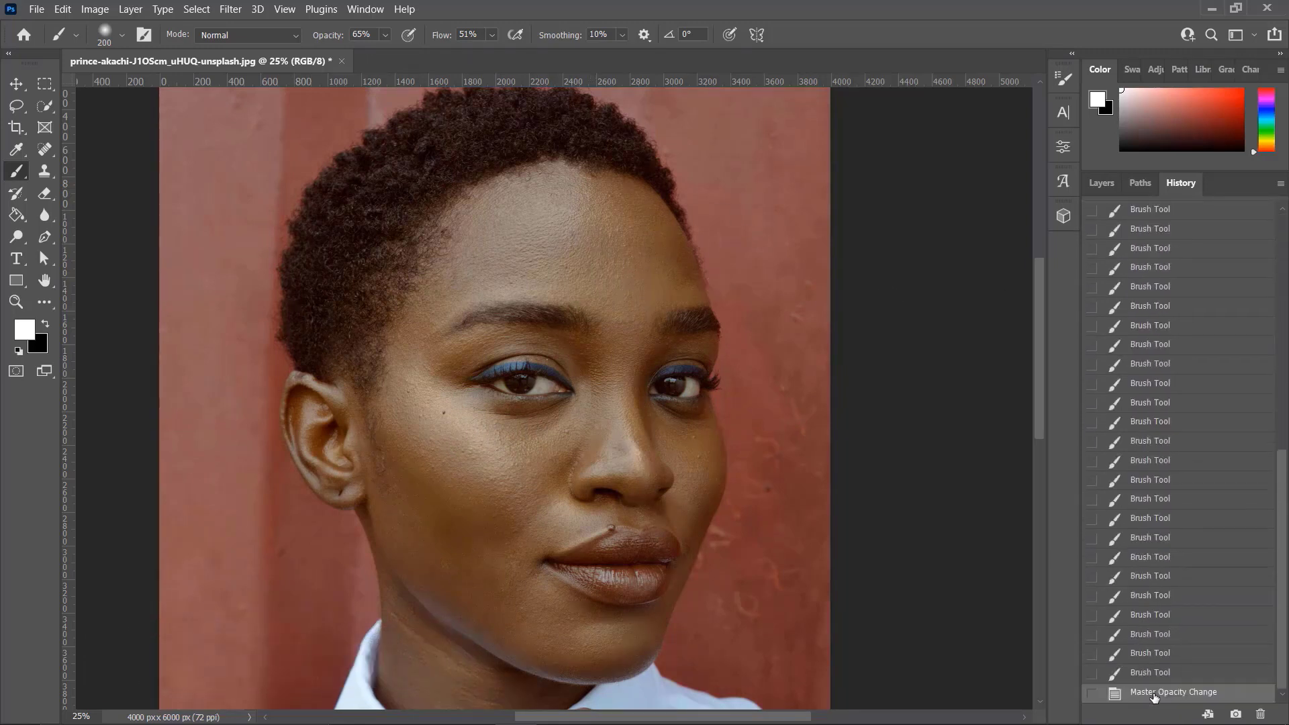
click(1102, 183)
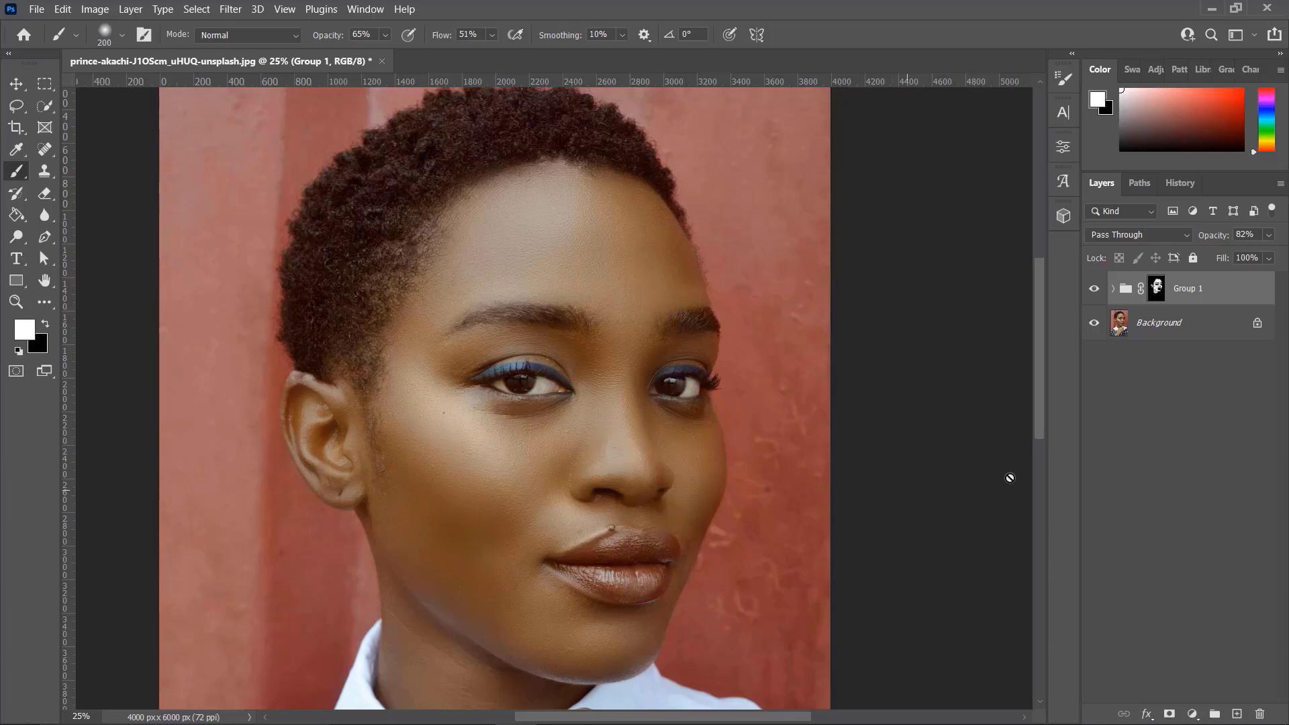
Merge Group 1 with the Background layer.
click(1188, 327)
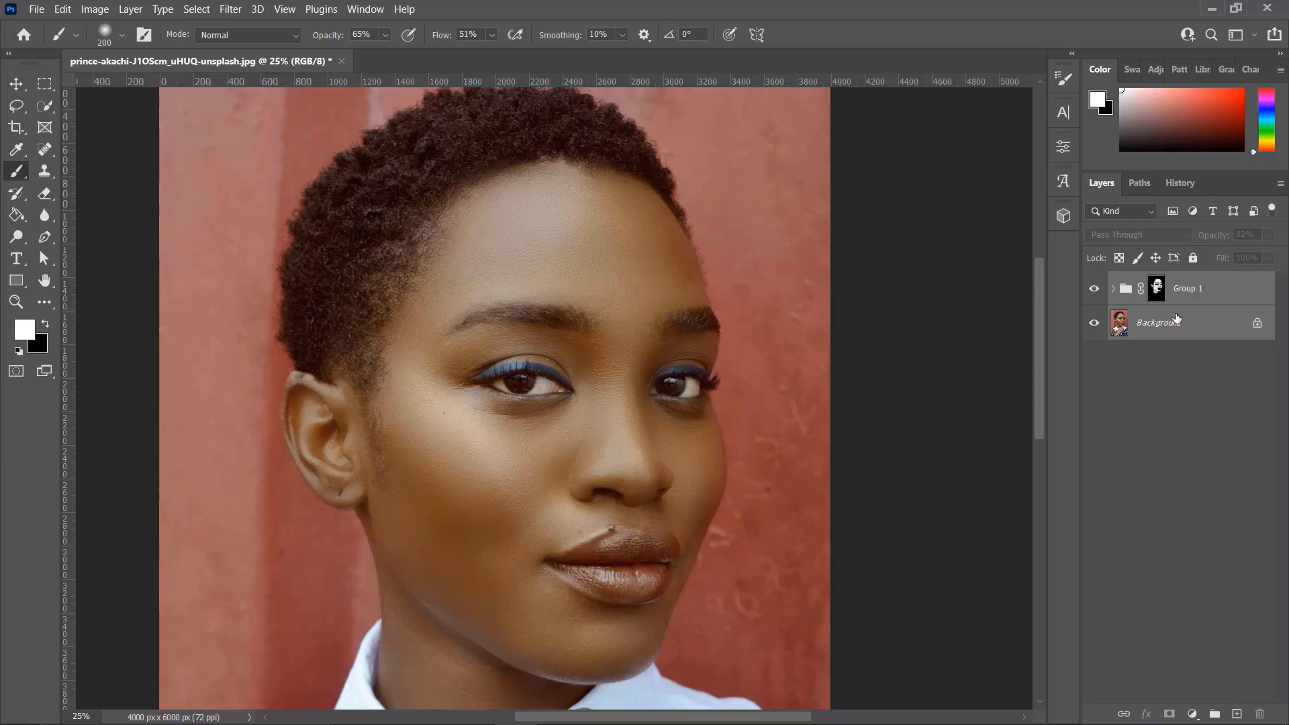
key(ctrl+e)
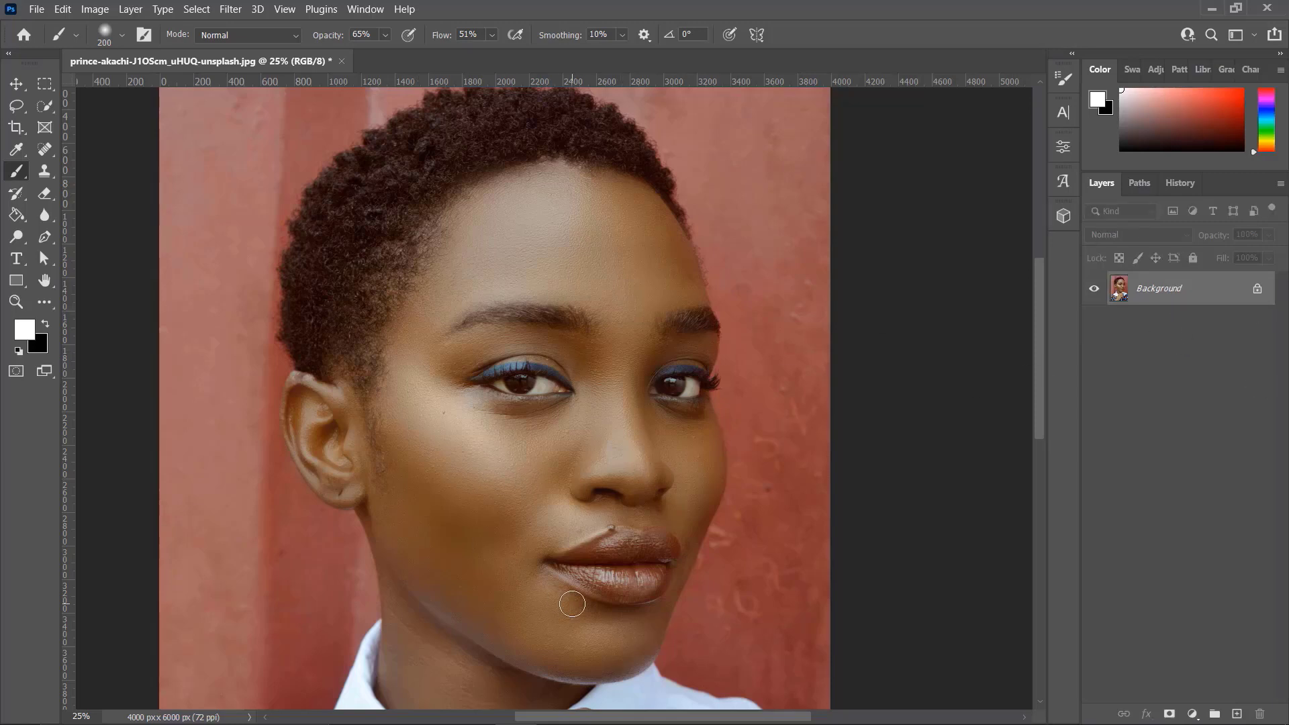
Remove the moles above the upper lip and on the near cheek with the Spot Healing Brush at 50 pixels.
key(ctrl+plus)
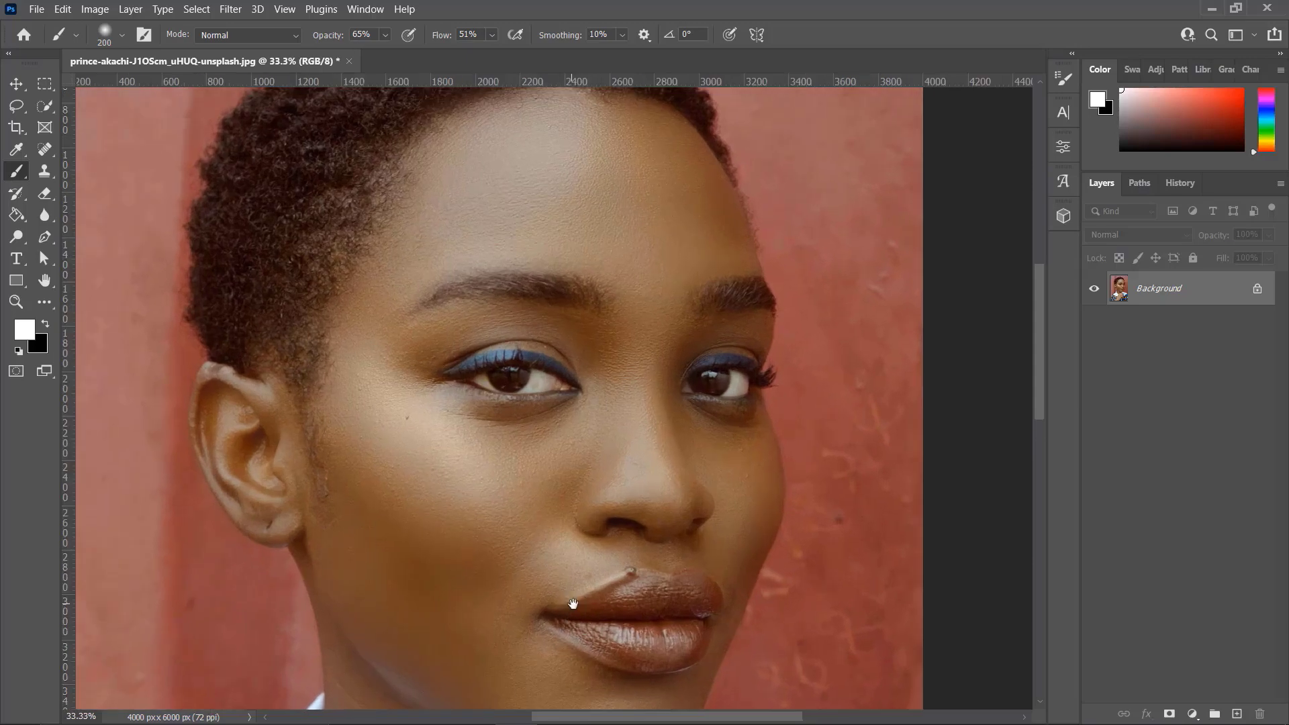
drag(574, 626, 587, 482)
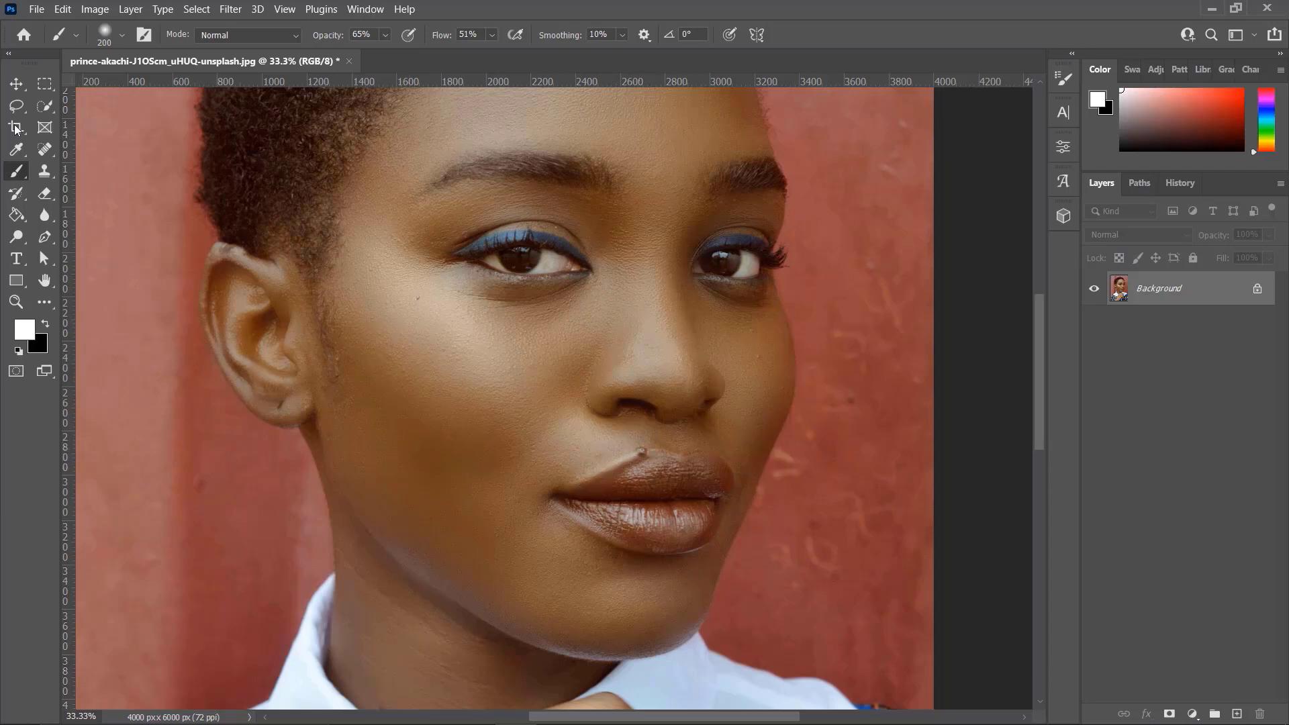
click(44, 149)
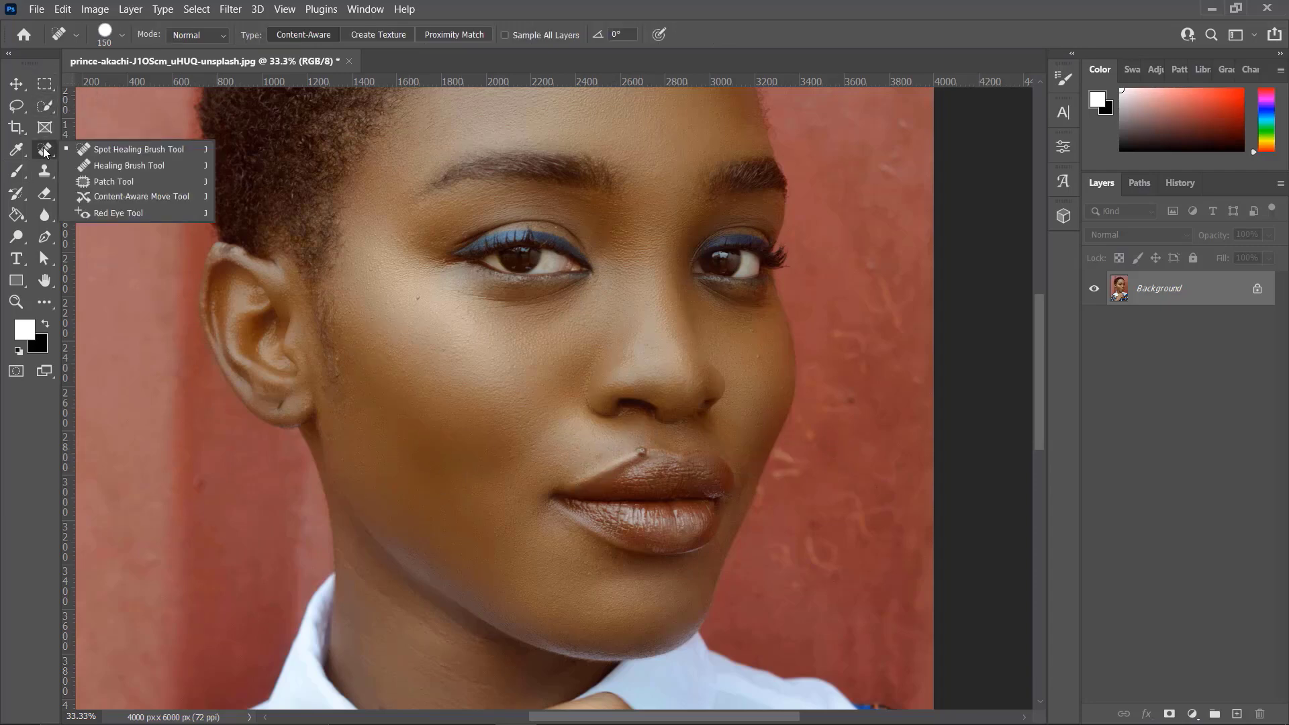
click(90, 147)
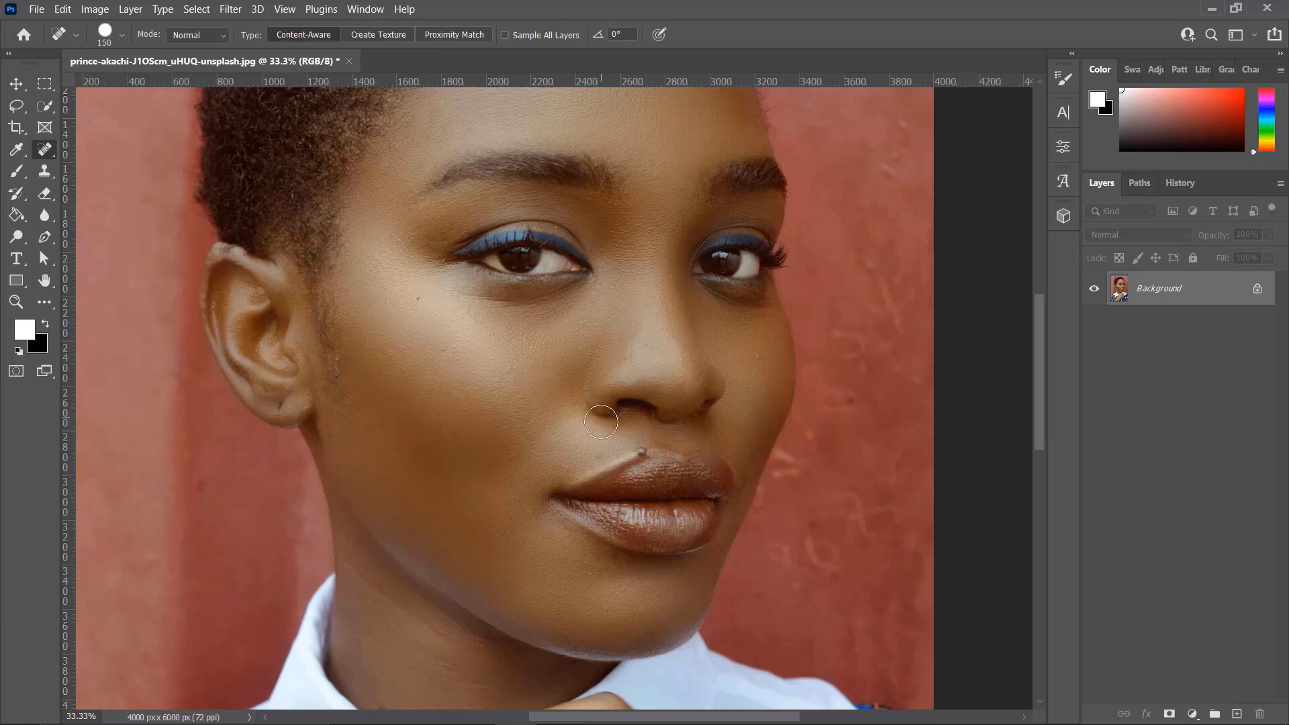
key(bracketleft)
key(bracketleft)
key(bracketleft)
key(bracketleft)
key(bracketleft)
key(bracketleft)
key(bracketleft)
key(bracketleft)
click(642, 451)
scroll(504, 480, down, 1)
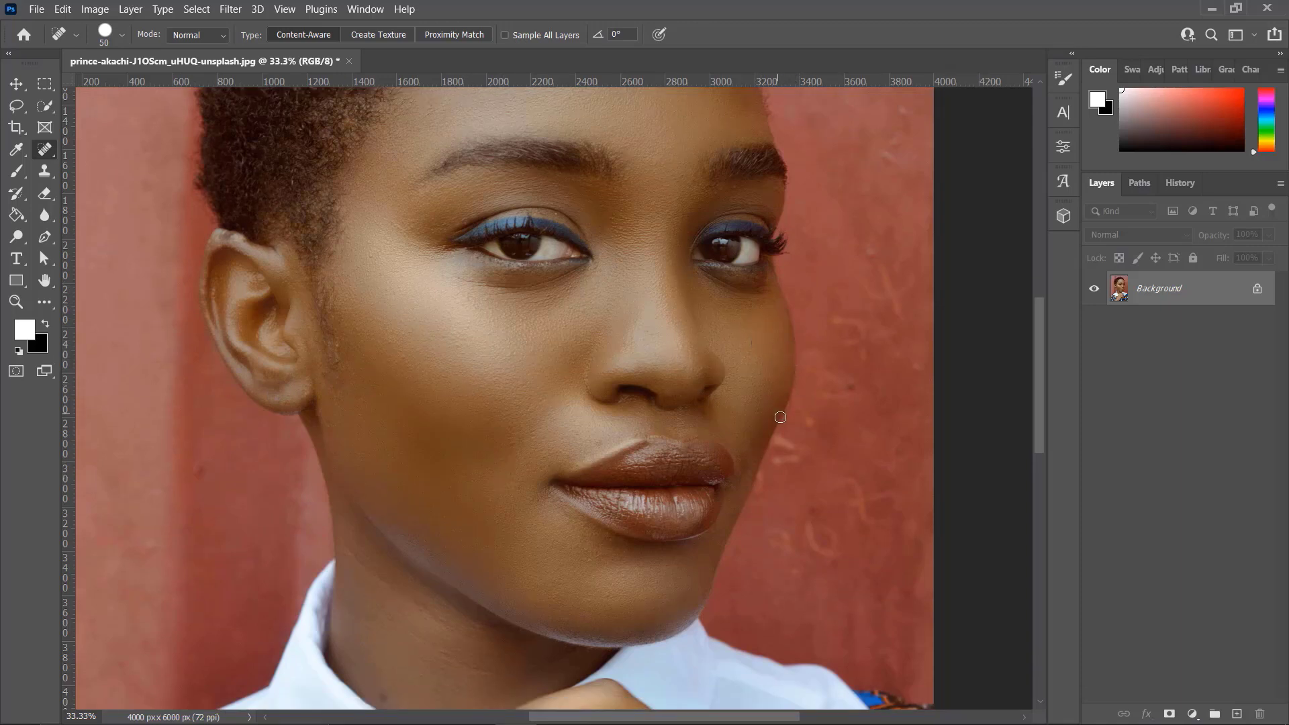
Heal the dark spot on the neck beside the collar, and check the whole portrait for remaining blemishes.
scroll(703, 453, down, 3)
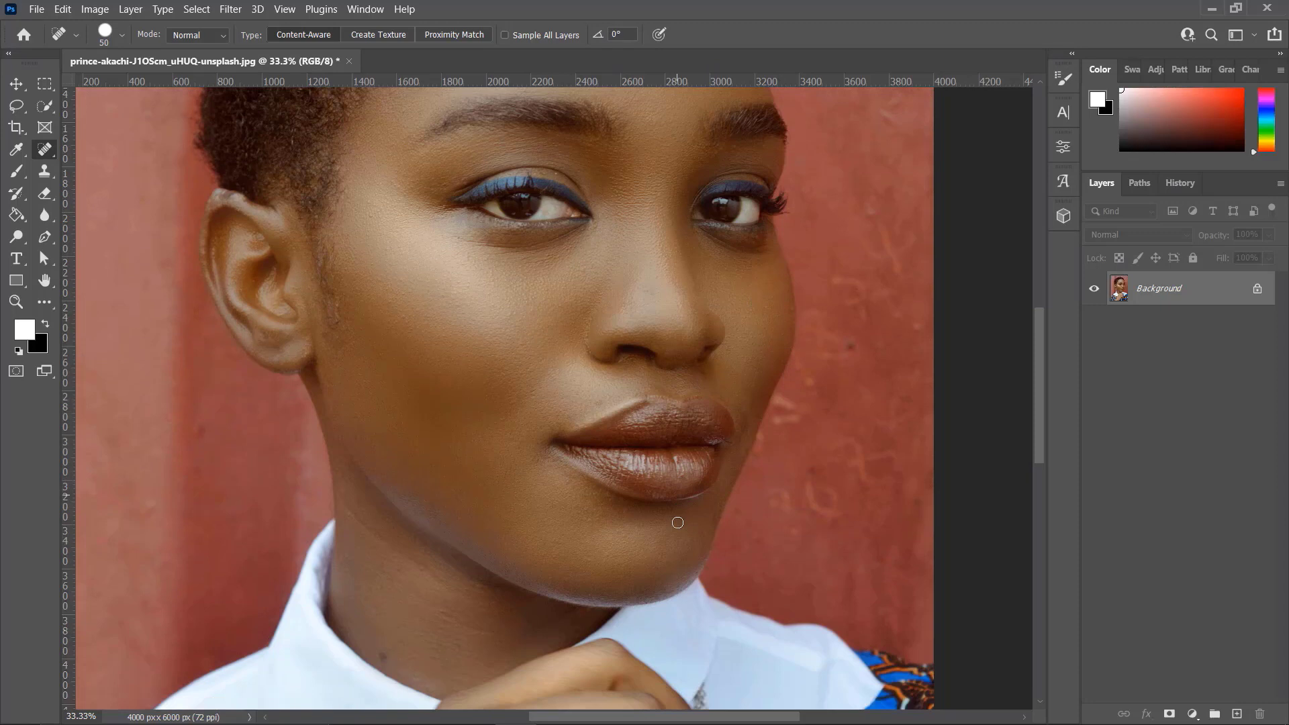
click(599, 405)
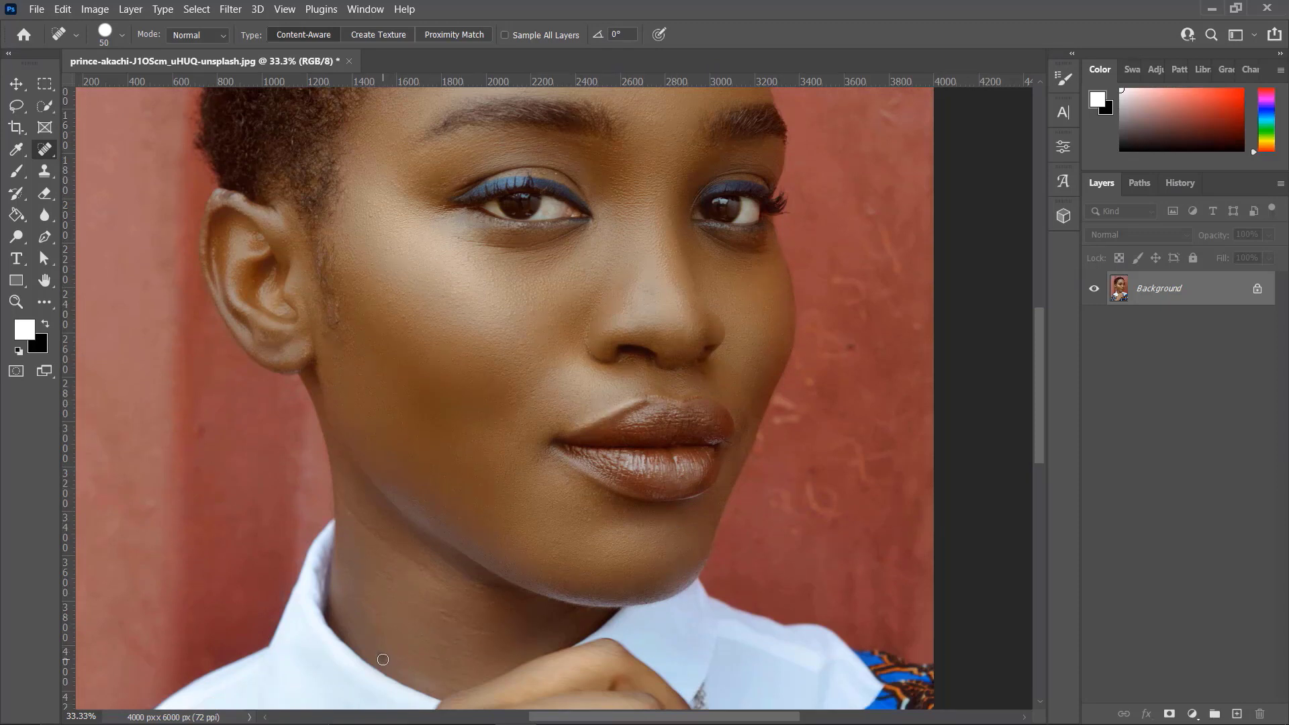
scroll(485, 590, up, 10)
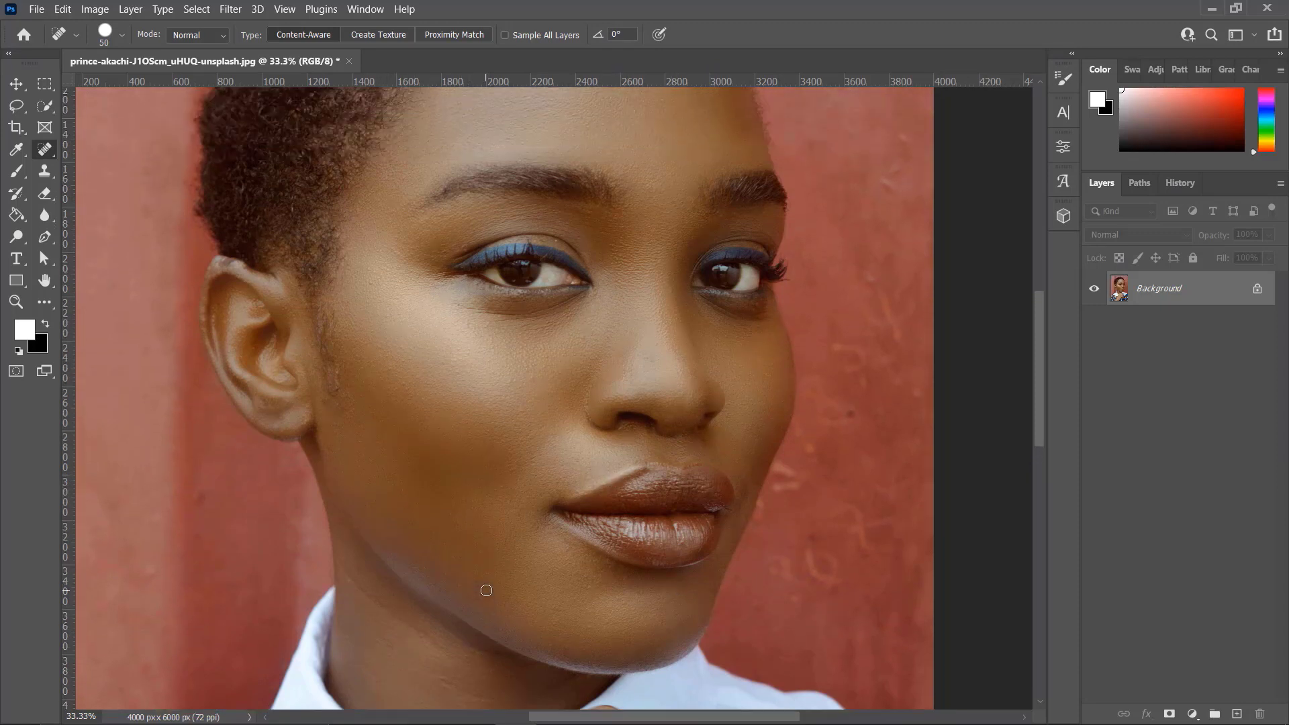
scroll(539, 488, down, 2)
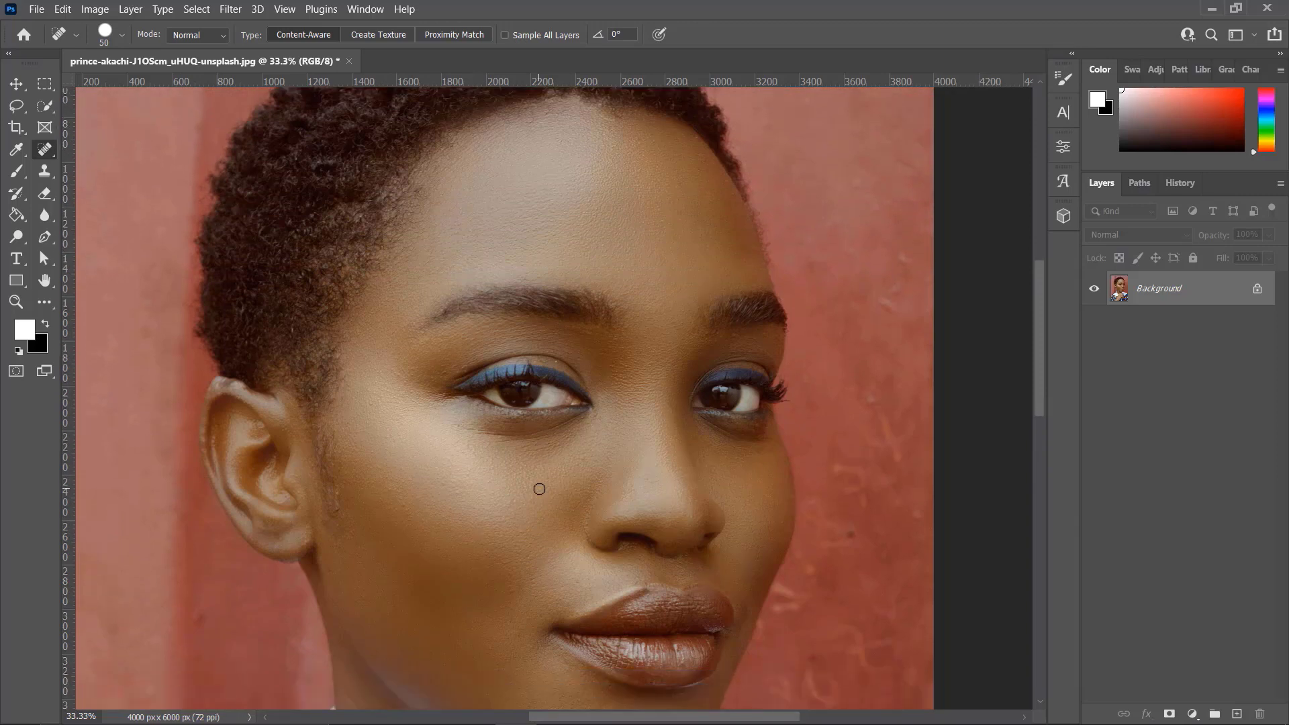
scroll(539, 489, down, 2)
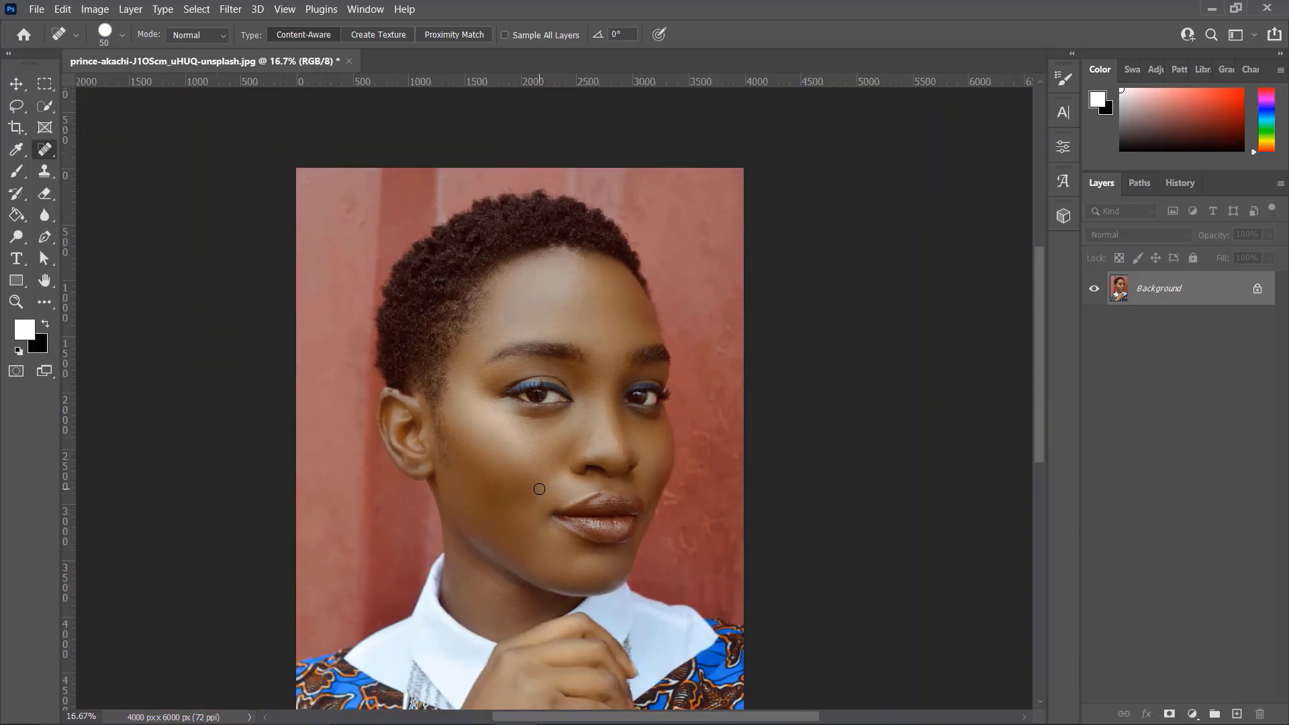
scroll(539, 489, down, 1)
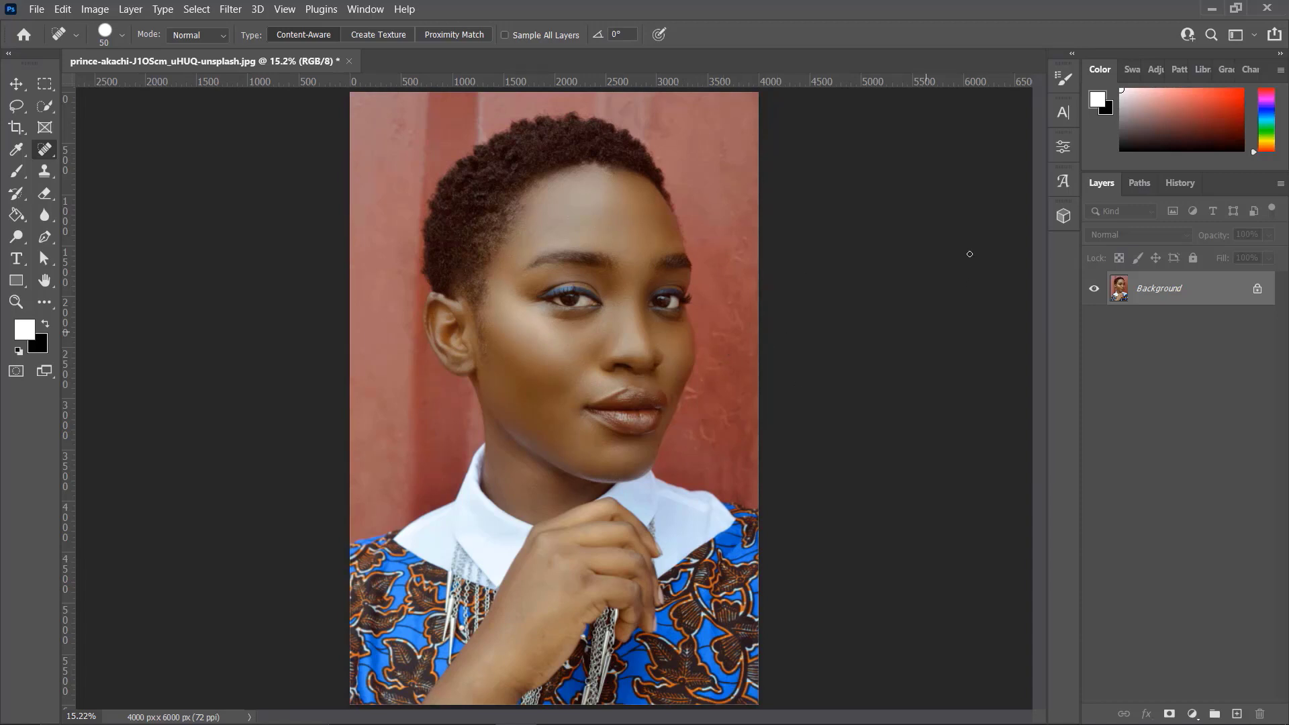
Brighten the portrait with a Levels adjustment, setting the RGB white input level to 223.
click(94, 9)
mouse_move(89, 49)
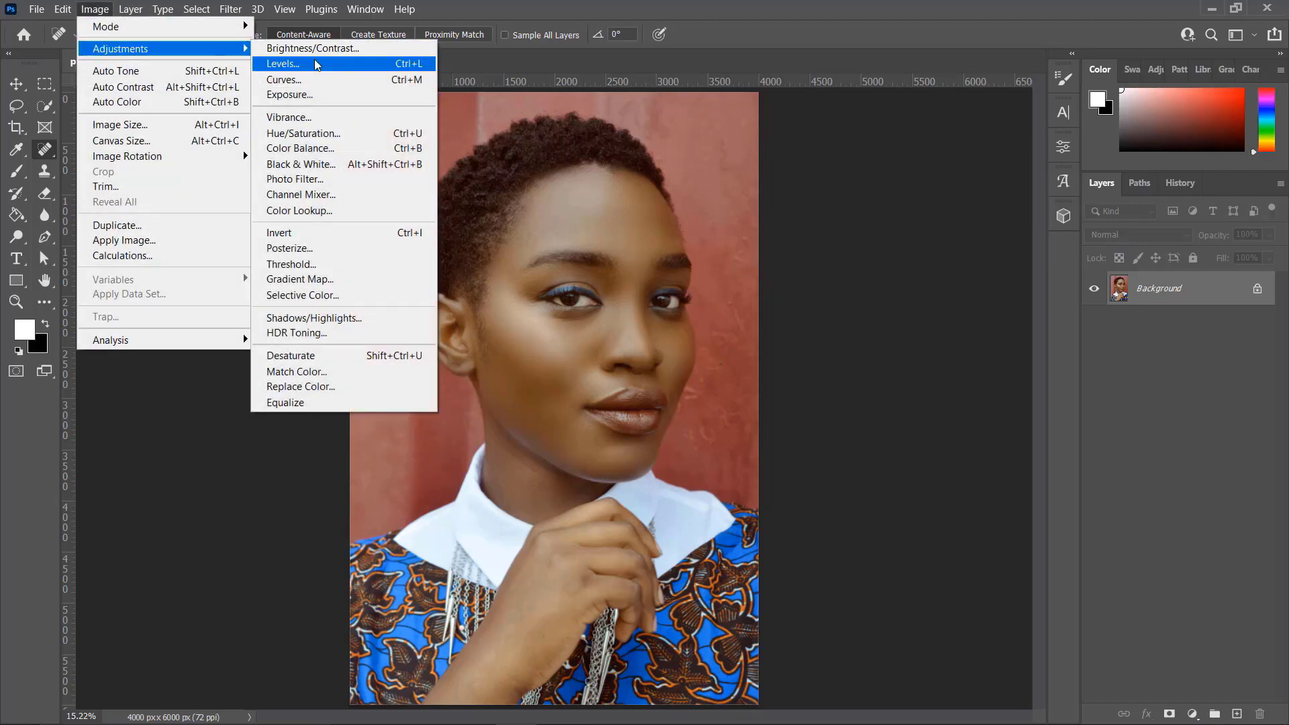
click(315, 61)
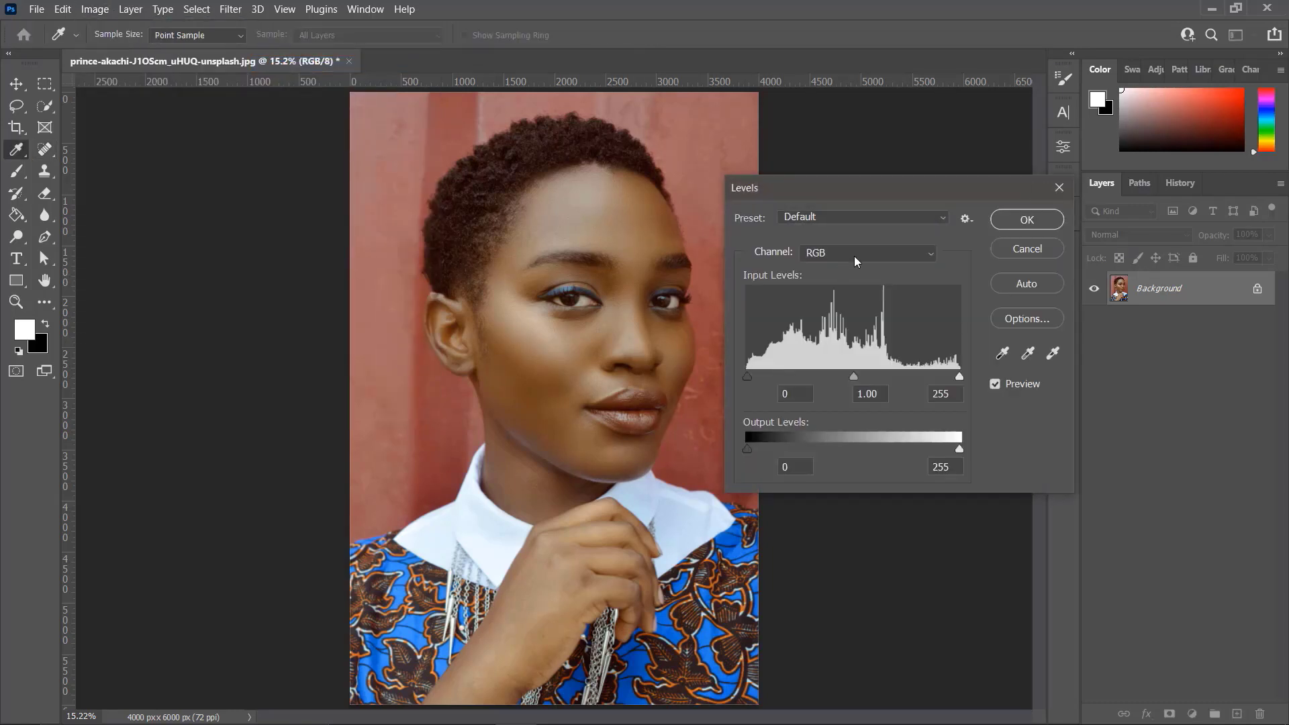
drag(957, 376, 932, 376)
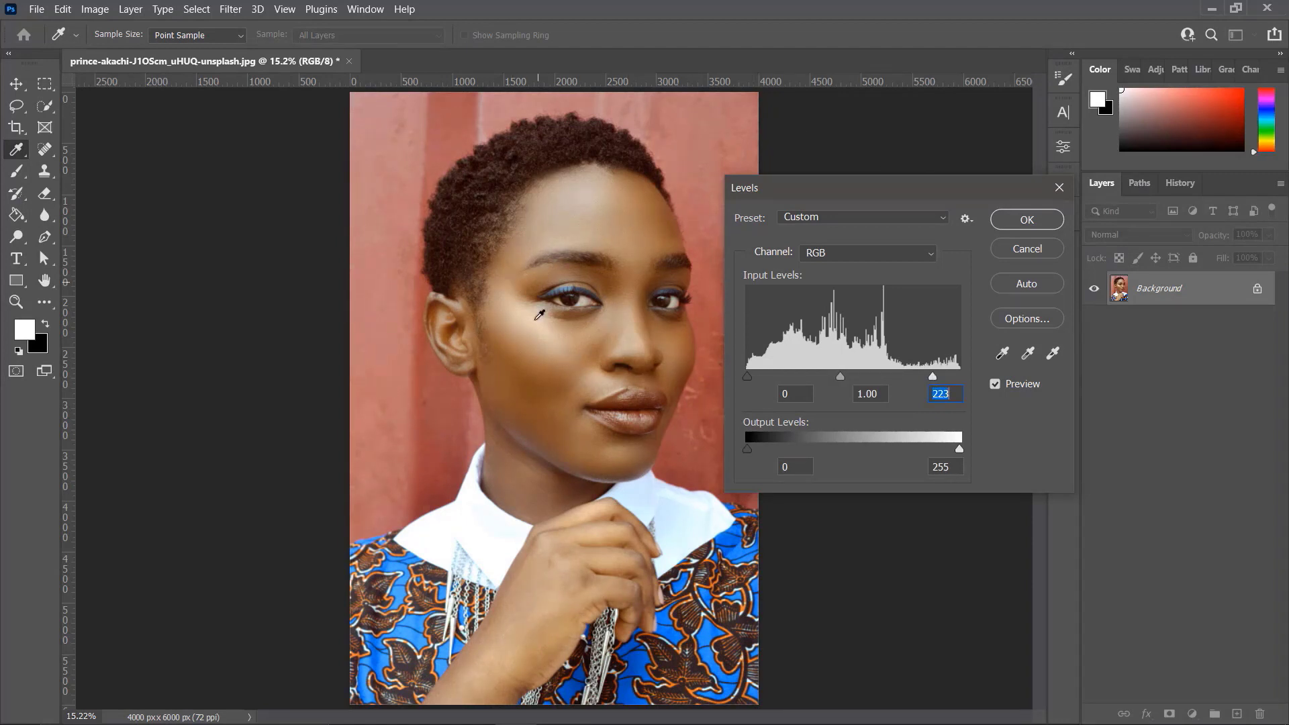
click(1019, 222)
key(j)
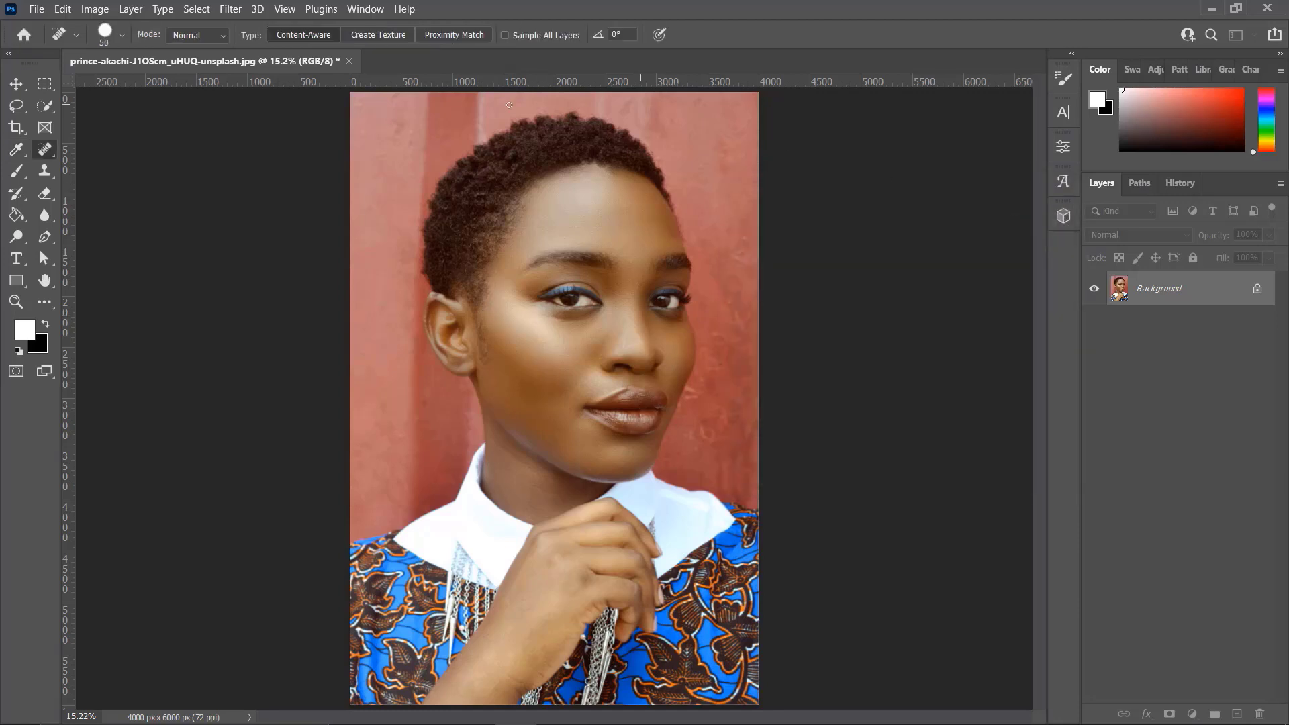